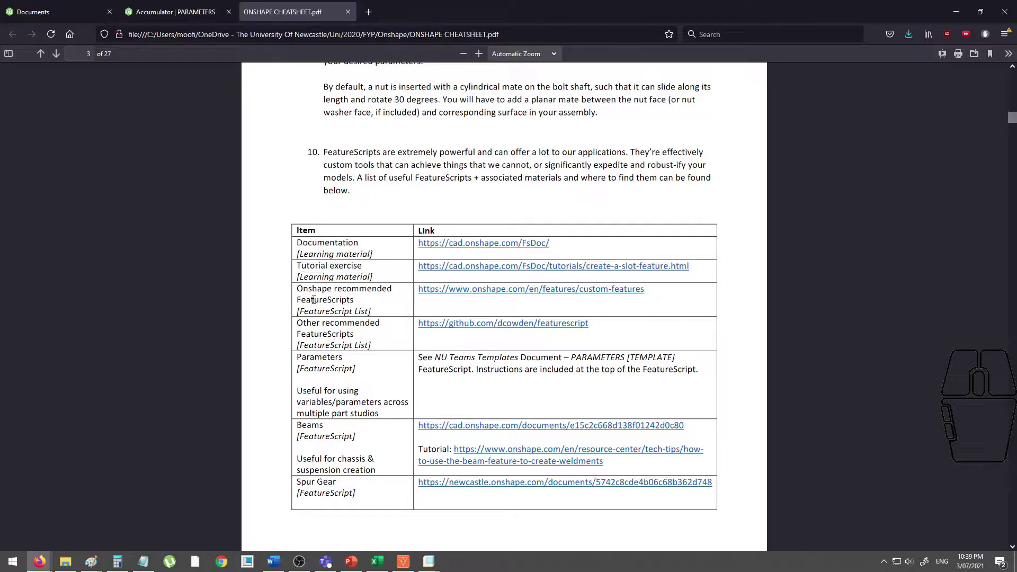
# - Open the Onshape recommended FeatureScripts link from the cheatsheet's FeatureScript table and show the custom features page
pyautogui.doubleClick(303, 287)
pyautogui.click(305, 289)
pyautogui.middleClick(456, 293)
pyautogui.click(416, 12)
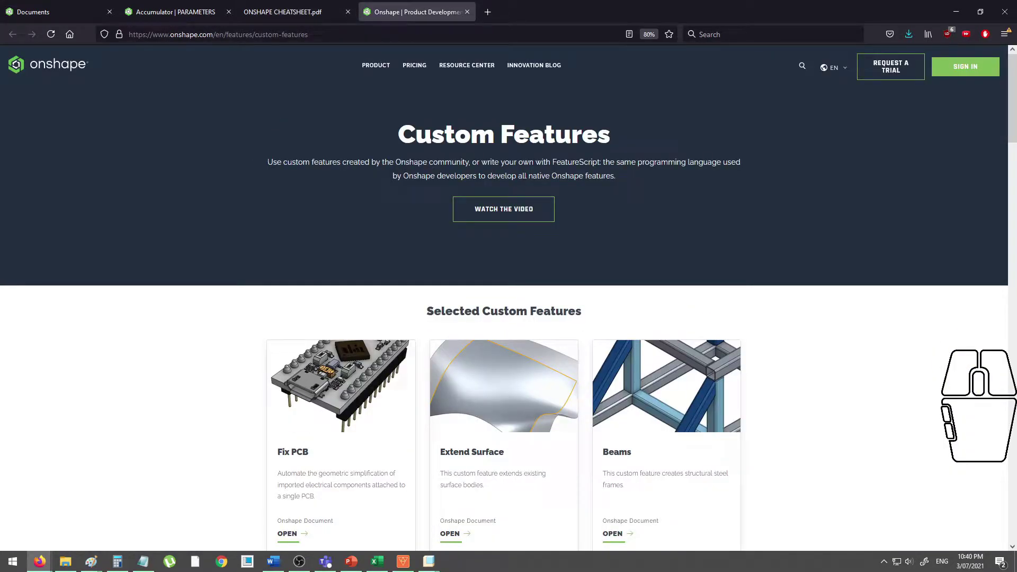
# - Review the selected custom features and the Additional Custom Features list on the Onshape page
pyautogui.scroll(-2, 741, 387)
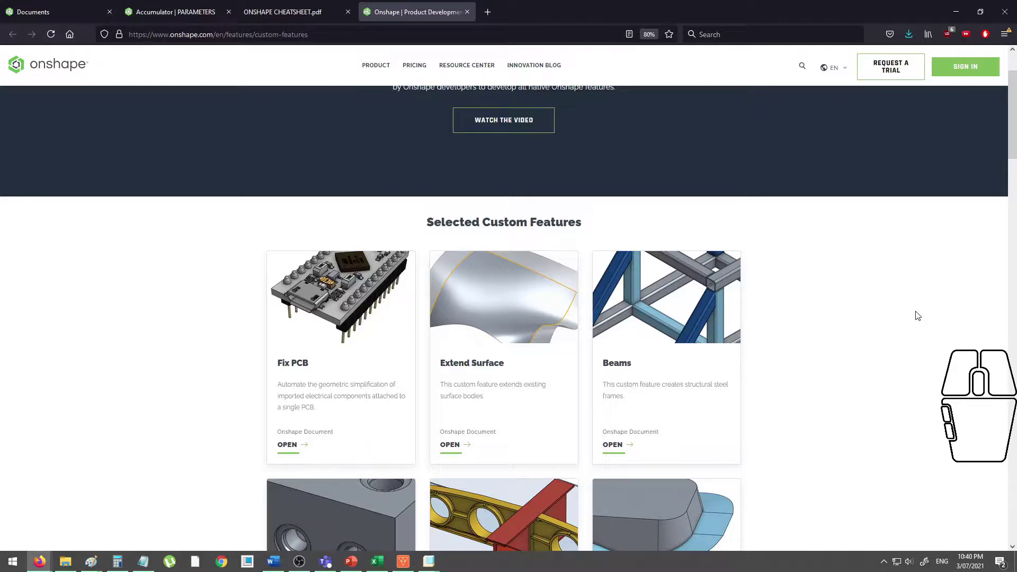
pyautogui.scroll(-5, 919, 316)
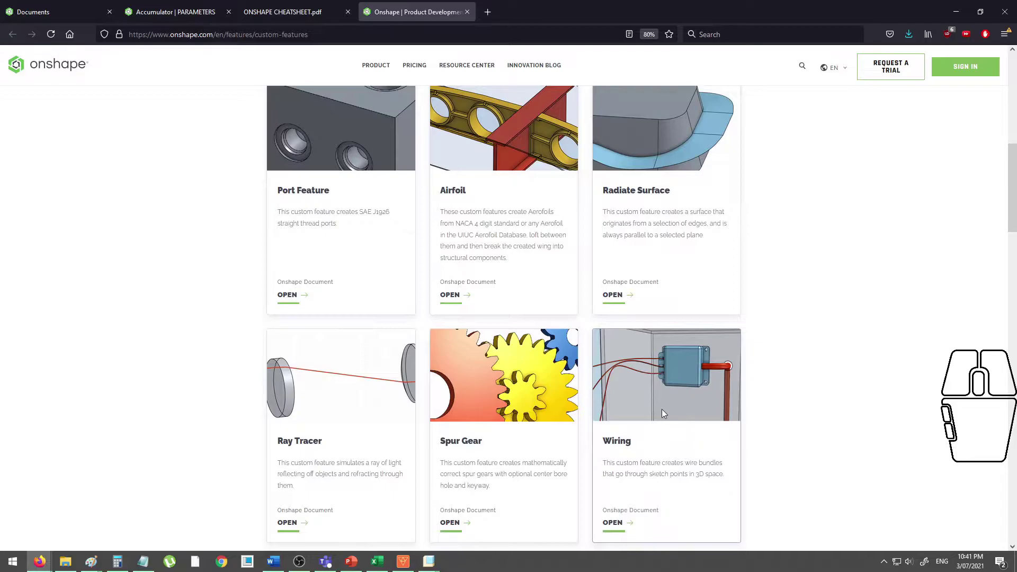
pyautogui.scroll(-2, 514, 267)
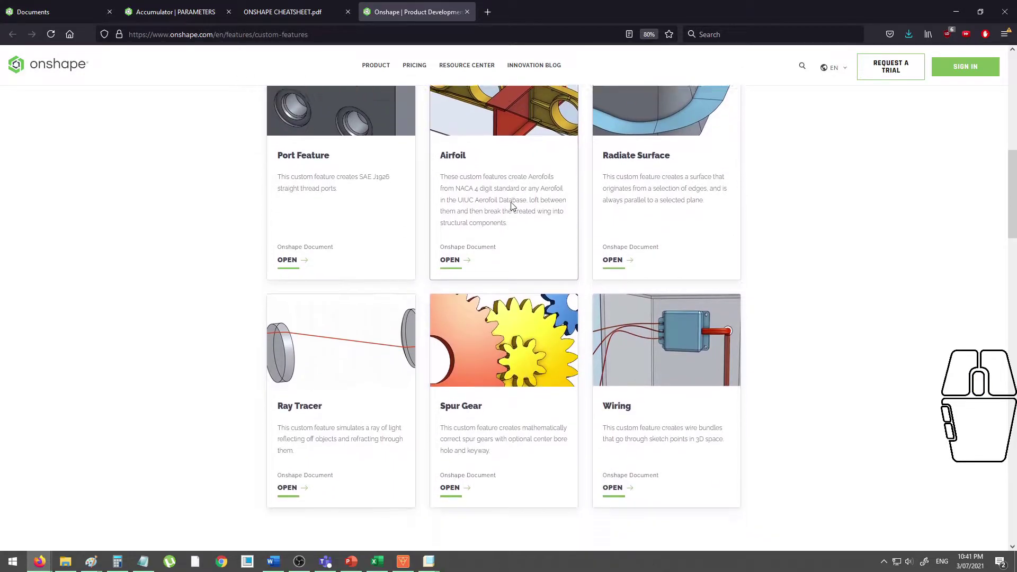
pyautogui.scroll(-5, 521, 349)
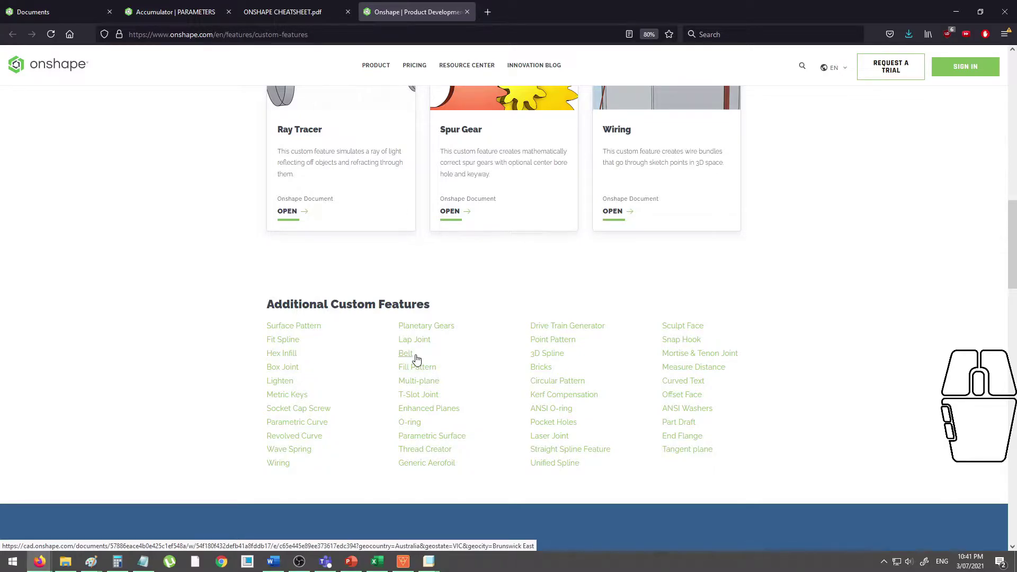
pyautogui.scroll(1, 860, 376)
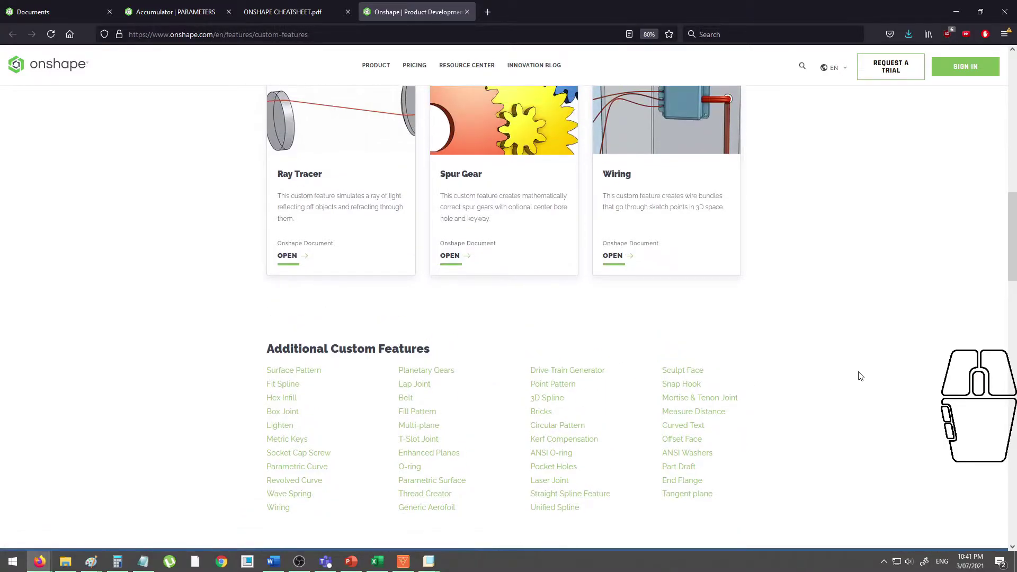
pyautogui.scroll(-1, 860, 376)
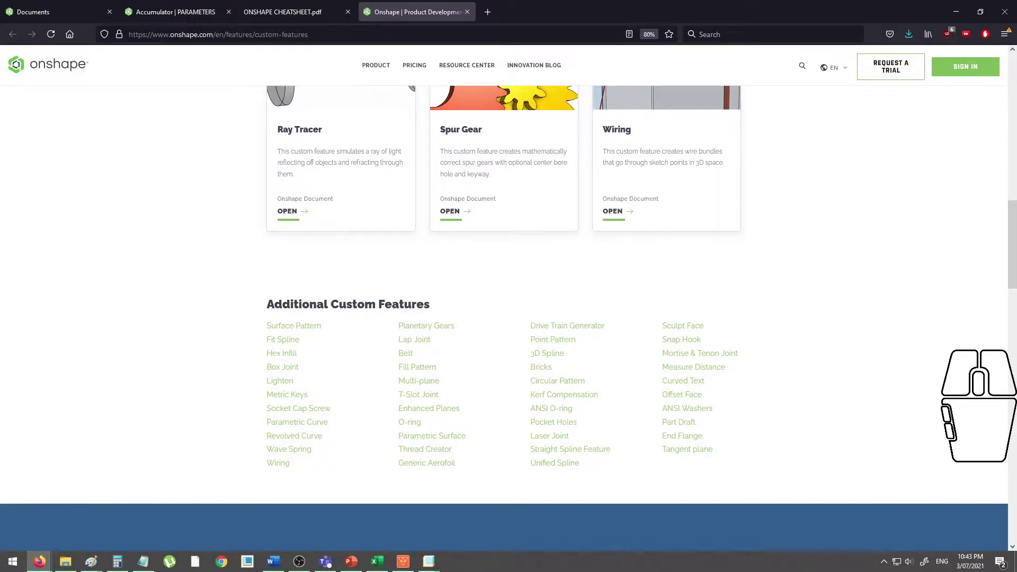
# - Return to the Onshape cheatsheet and review the individual FeatureScripts in its table, highlighting the Parameters entry
pyautogui.click(302, 12)
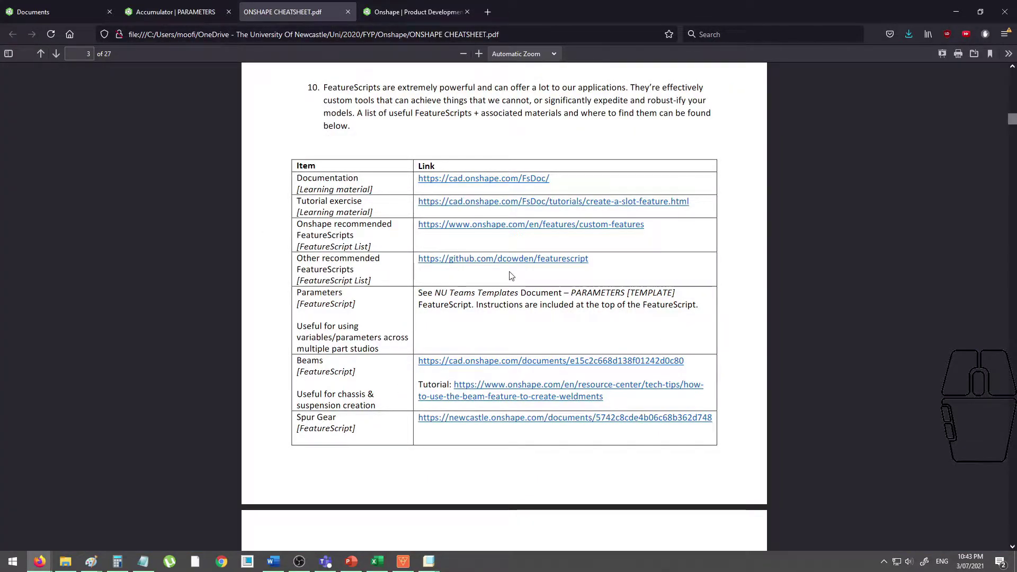
pyautogui.moveTo(741, 230); pyautogui.dragTo(667, 241, button='middle')
pyautogui.scroll(1, 308, 157)
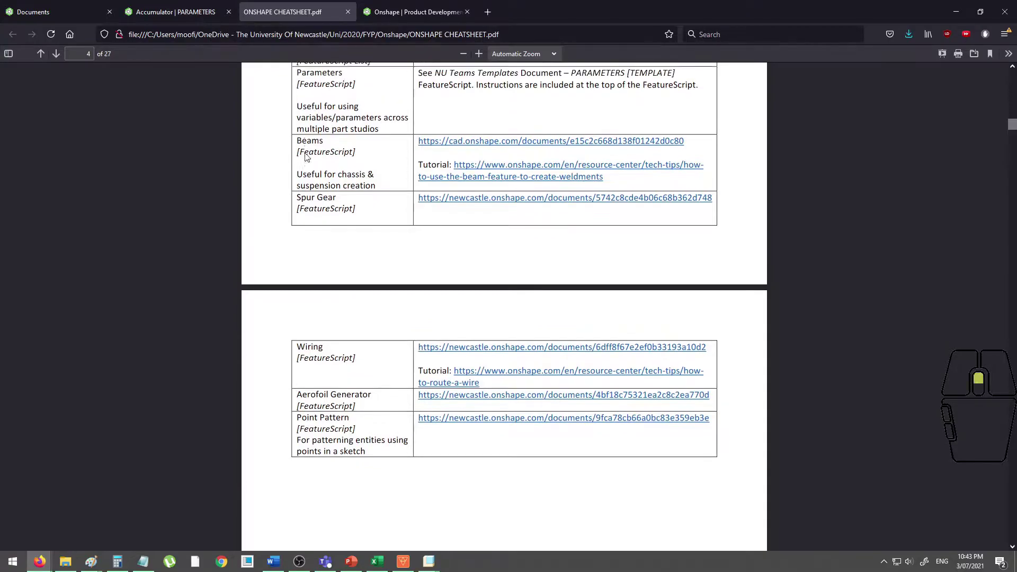
pyautogui.hotkey('alt', 'Tab')
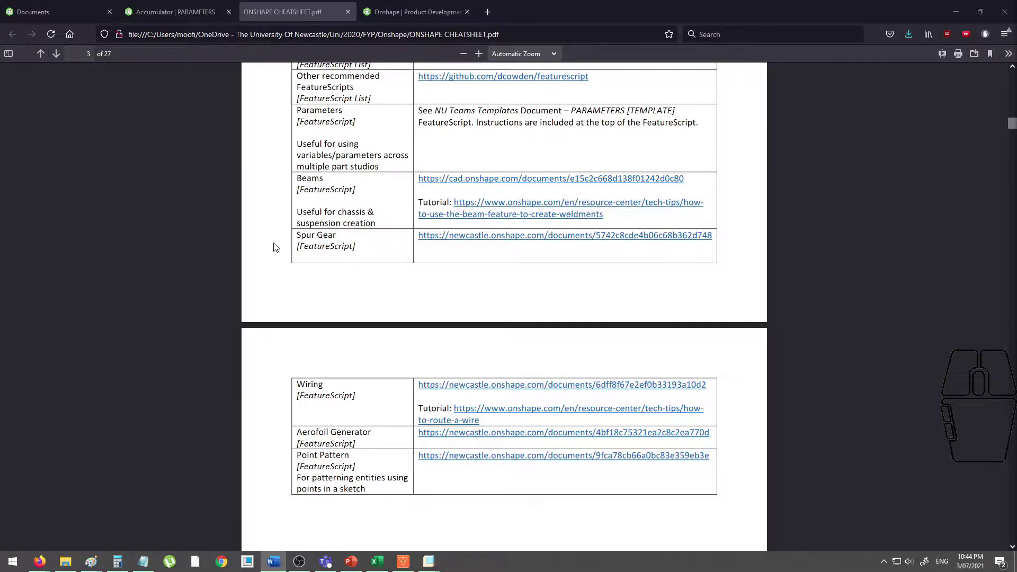
pyautogui.scroll(1, 273, 247)
pyautogui.doubleClick(303, 165)
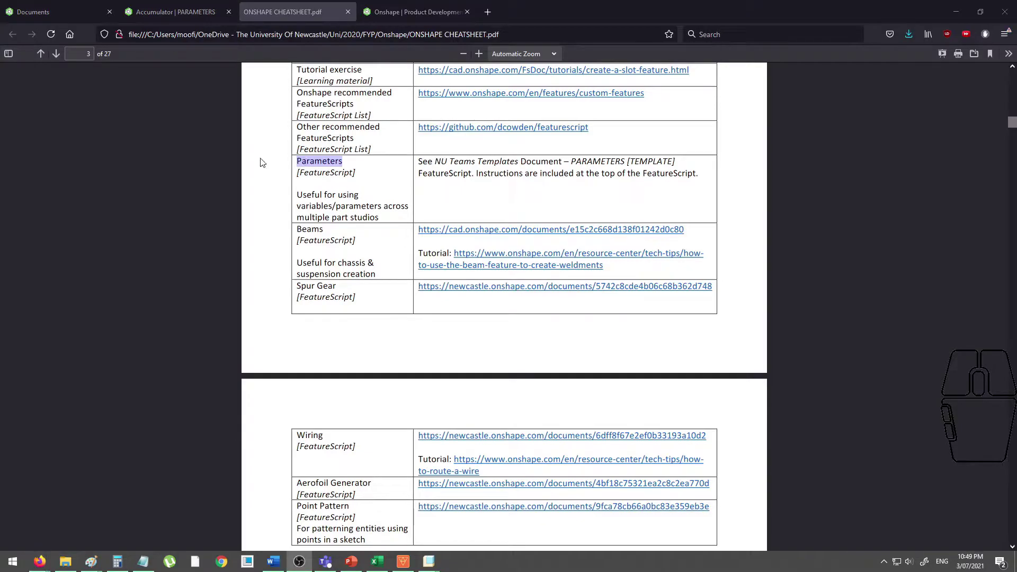
# - Open the NU Teams Templates document from its folder under the All enterprise users team in Onshape
pyautogui.click(66, 12)
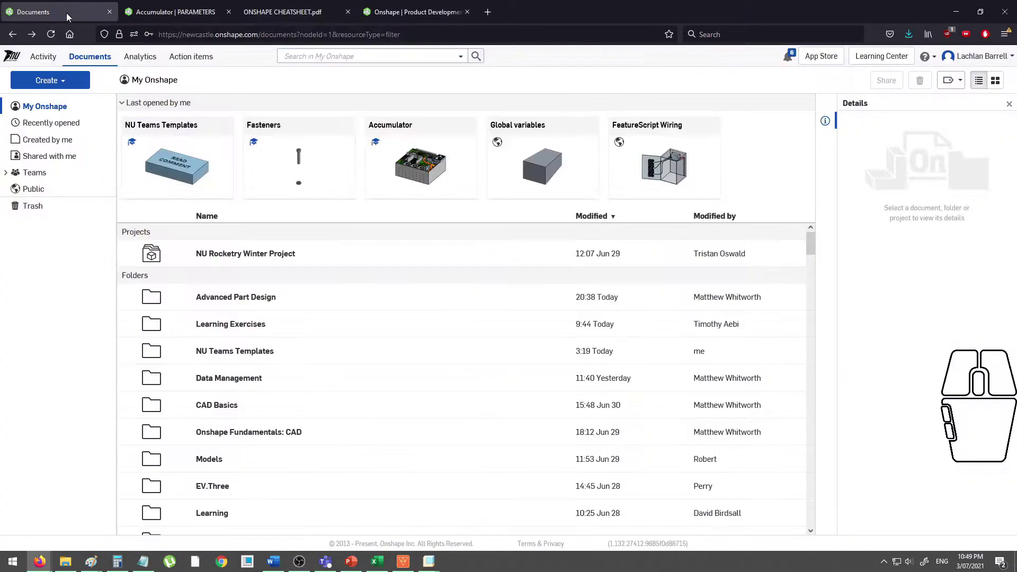
pyautogui.click(11, 175)
pyautogui.click(53, 189)
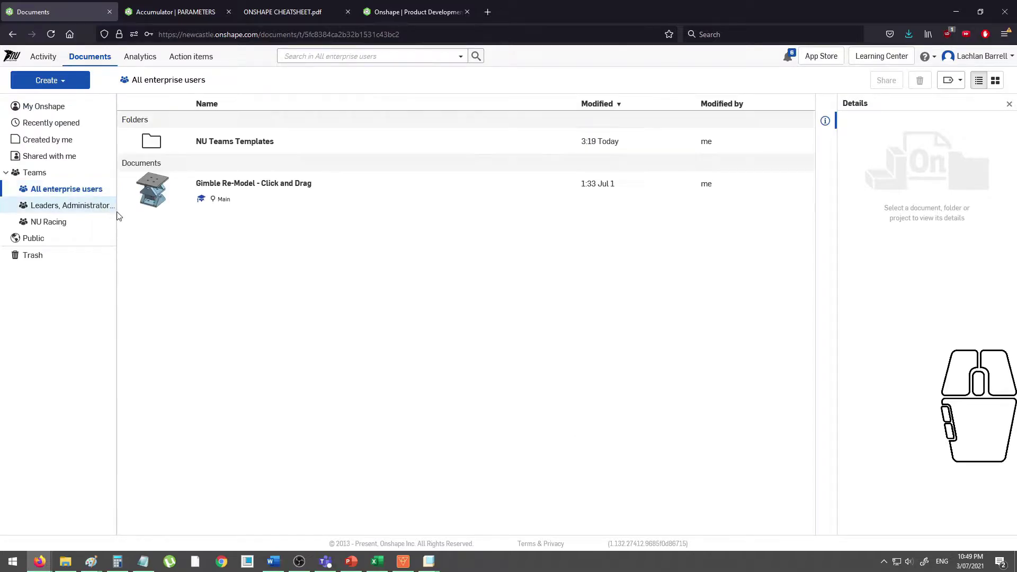
pyautogui.click(262, 142)
pyautogui.click(250, 126)
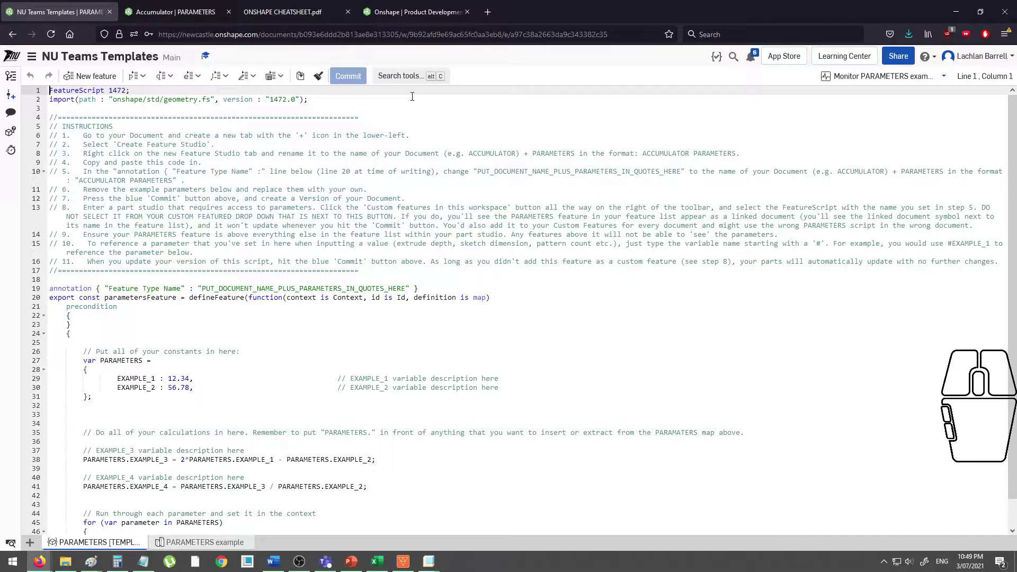
# - Examine the PARAMETERS template's instructions and its example constants EXAMPLE_1 and EXAMPLE_2, including their descriptions
pyautogui.scroll(-1, 424, 111)
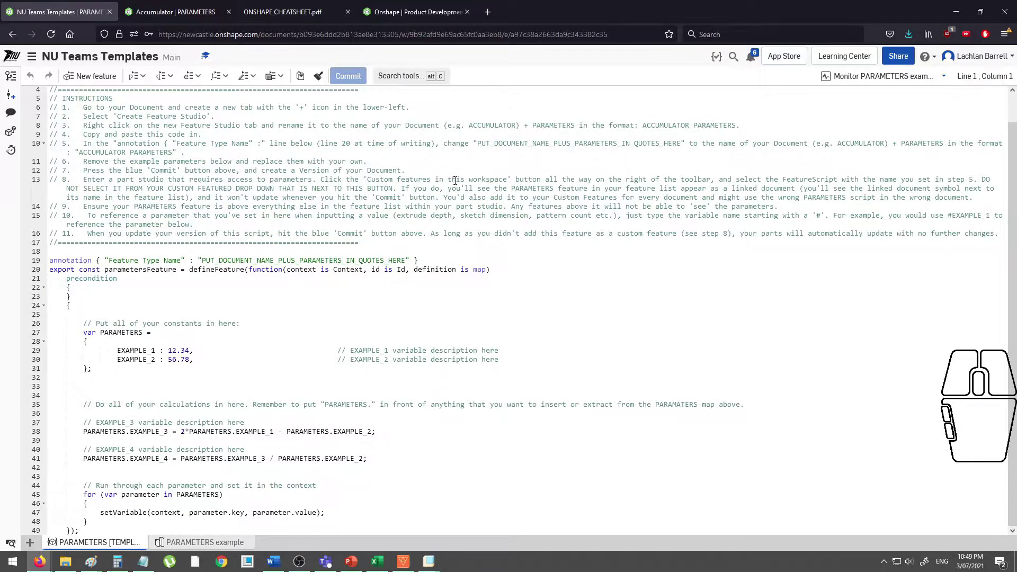
pyautogui.scroll(1, 456, 180)
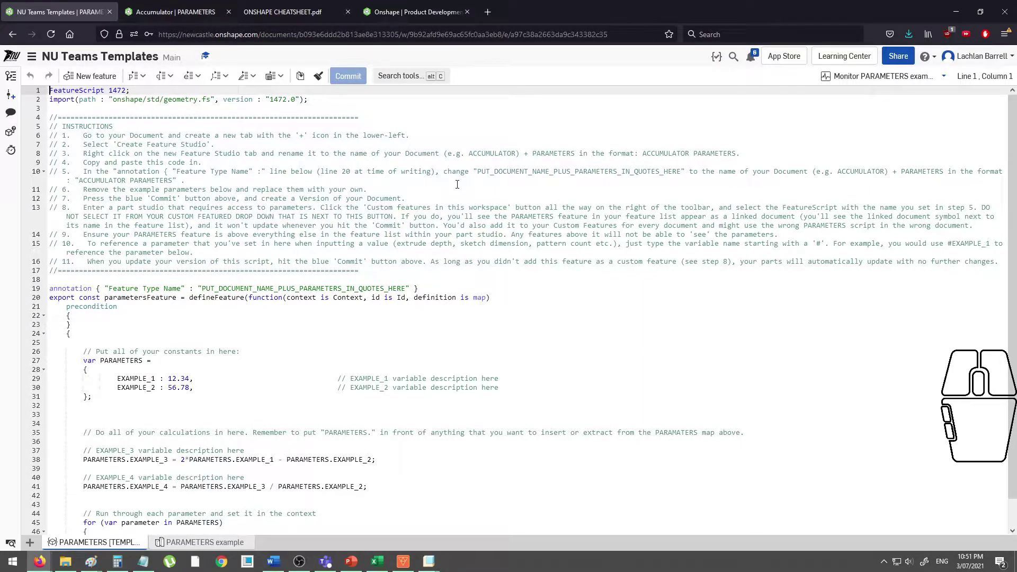
pyautogui.scroll(-1, 457, 184)
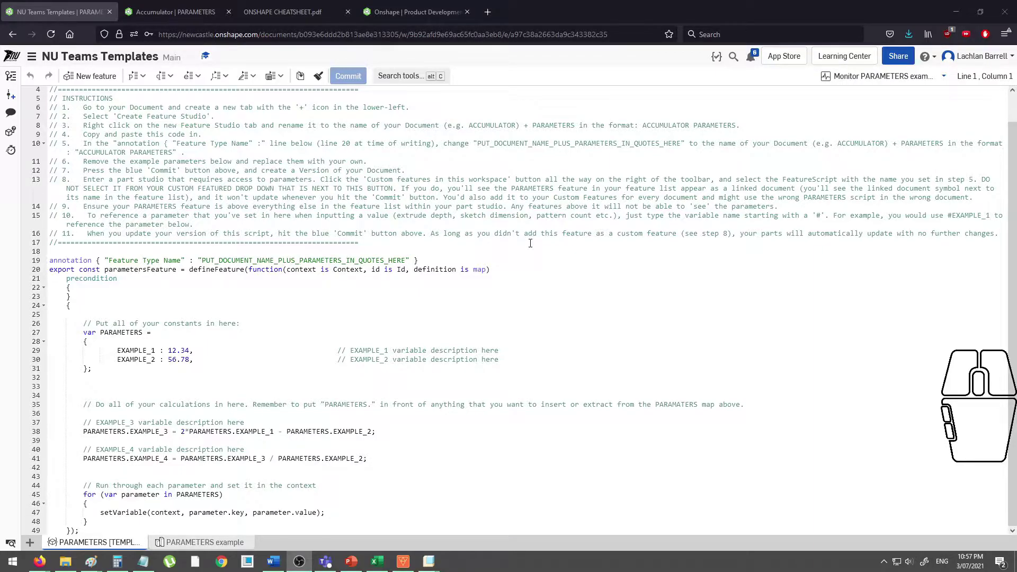
pyautogui.doubleClick(135, 350)
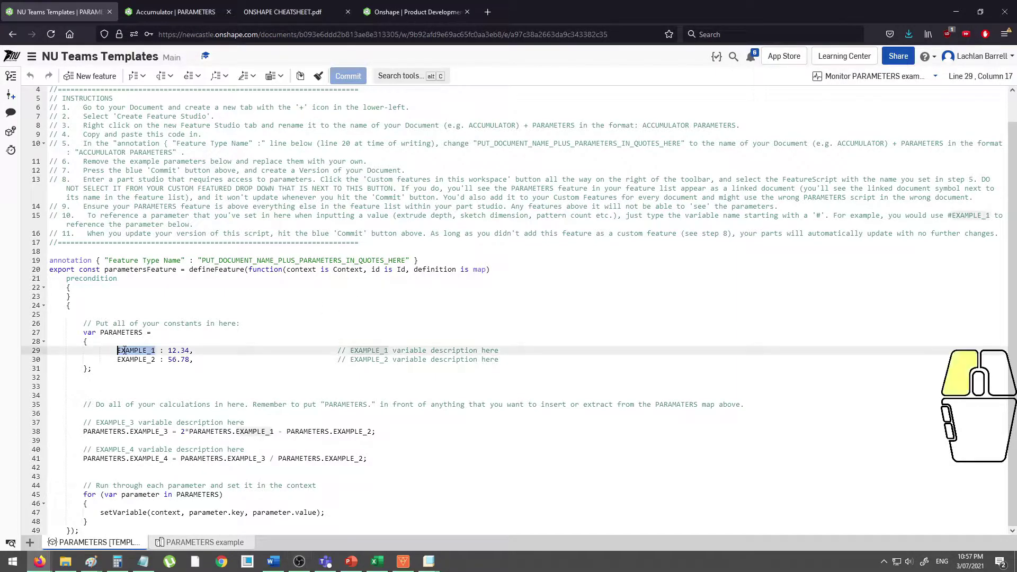
pyautogui.doubleClick(133, 360)
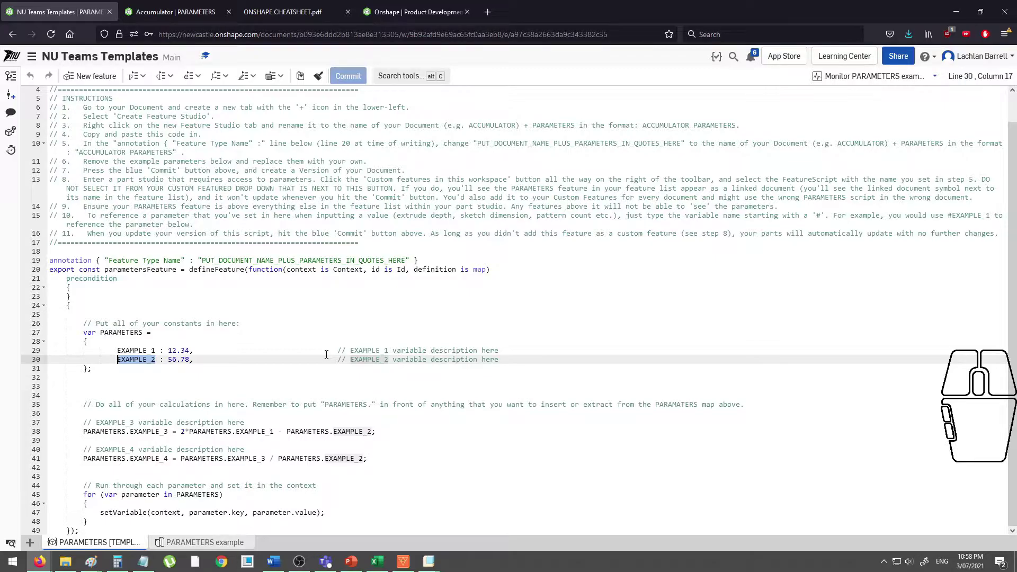
pyautogui.press('End')
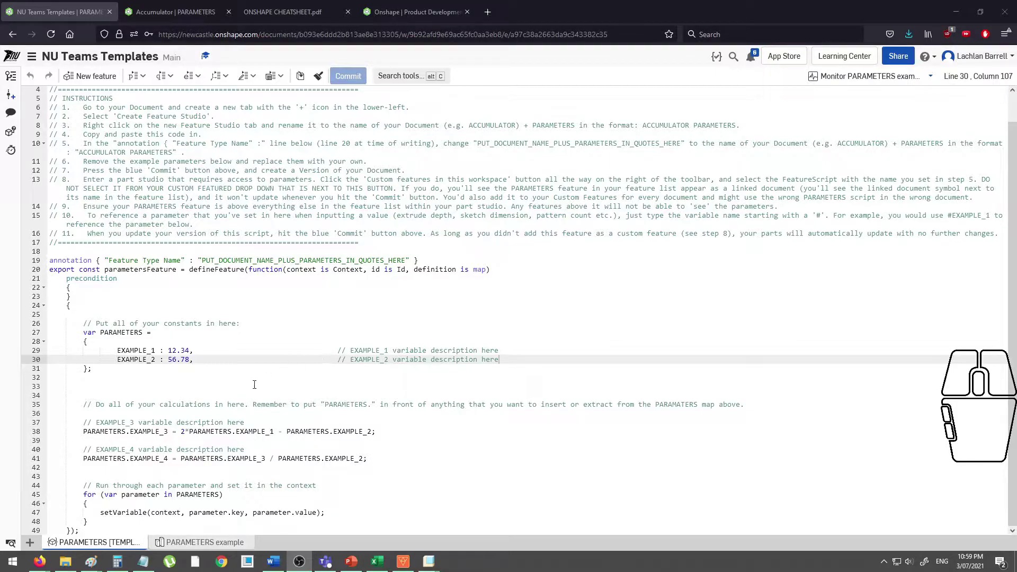
# - Examine how the template's EXAMPLE_3 and EXAMPLE_4 formulas refer to other entries through the PARAMETERS prefix
pyautogui.moveTo(129, 431); pyautogui.dragTo(398, 435)
pyautogui.moveTo(135, 460); pyautogui.dragTo(371, 460)
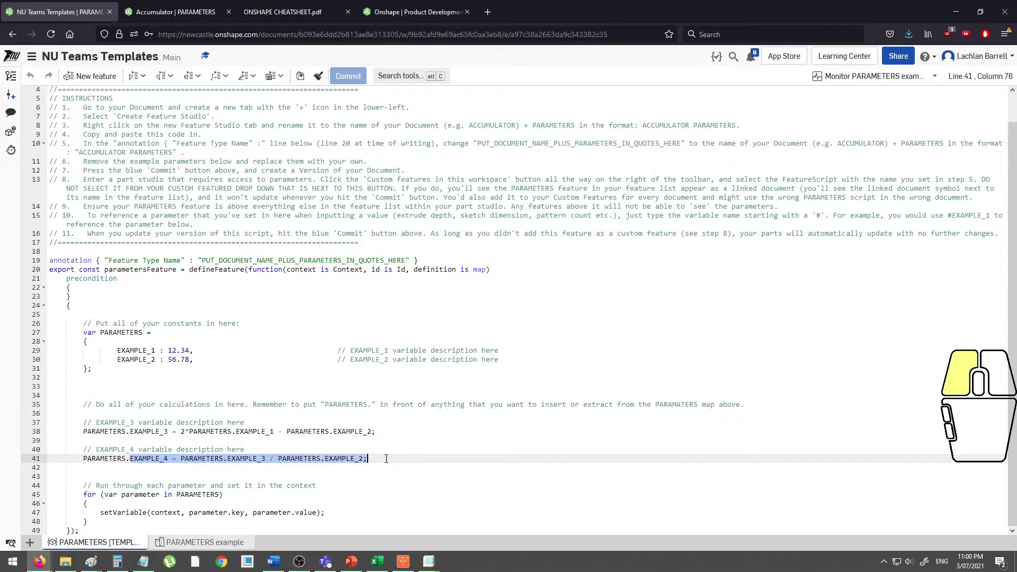
pyautogui.click(387, 459)
pyautogui.doubleClick(247, 431)
pyautogui.doubleClick(353, 431)
pyautogui.moveTo(231, 457); pyautogui.dragTo(232, 454)
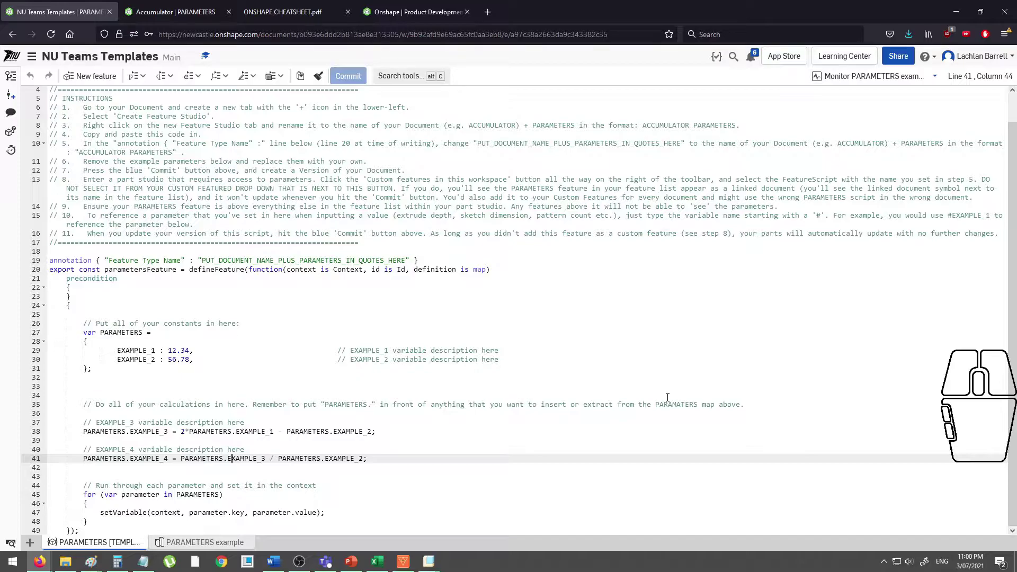
pyautogui.scroll(-1, 625, 379)
pyautogui.doubleClick(141, 350)
pyautogui.click(532, 353)
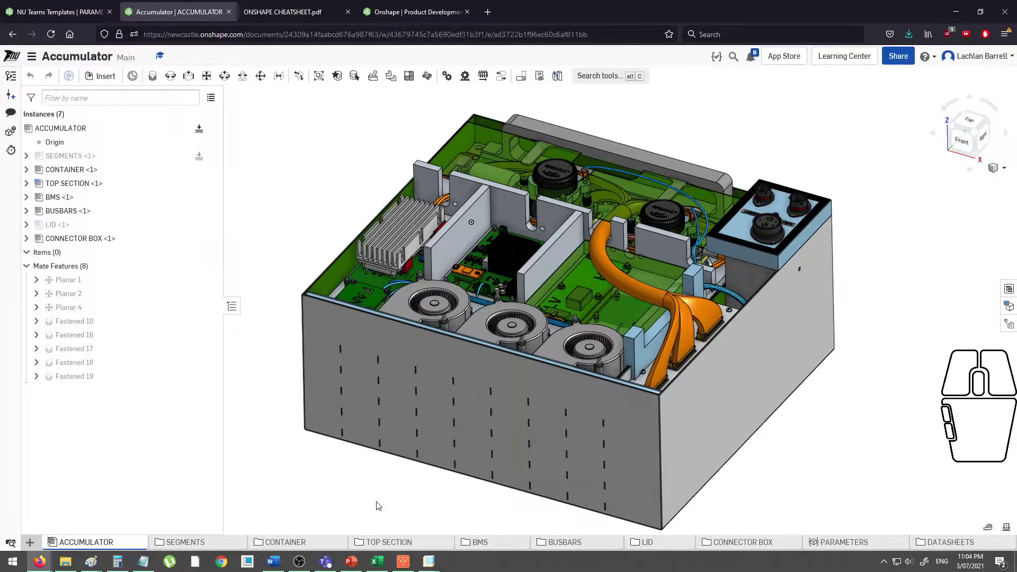
# - Open the PARAMETERS script in the Accumulator document and examine its constants and the segment width and spacing calculations
pyautogui.click(844, 543)
pyautogui.scroll(2, 418, 399)
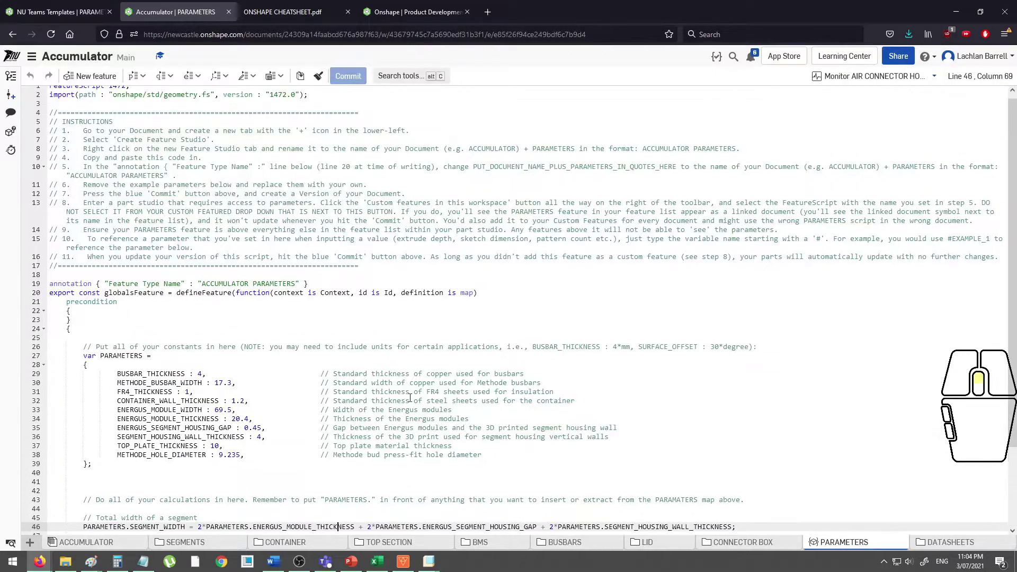
pyautogui.moveTo(126, 373); pyautogui.dragTo(202, 447)
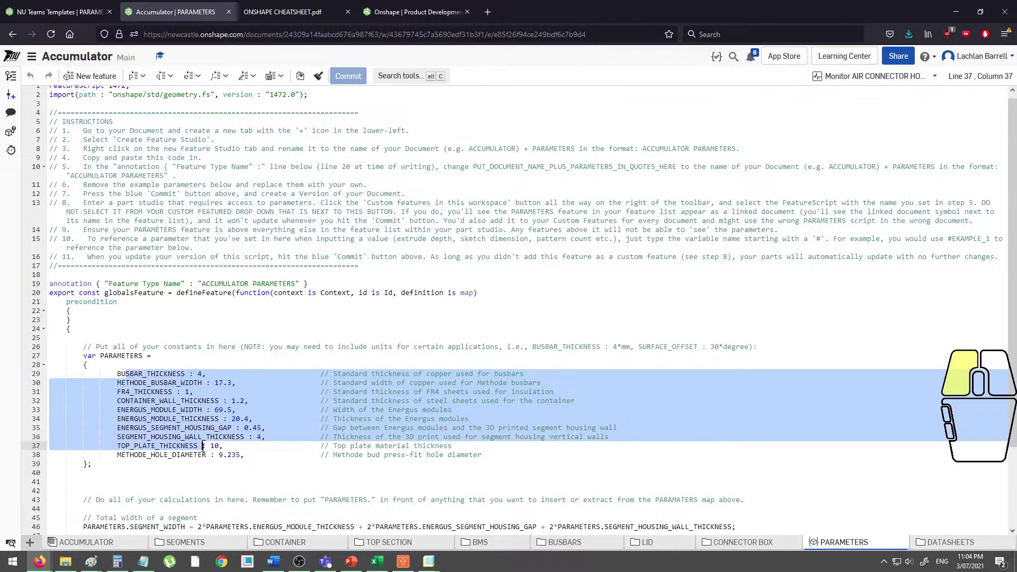
pyautogui.click(251, 455)
pyautogui.scroll(-3, 284, 433)
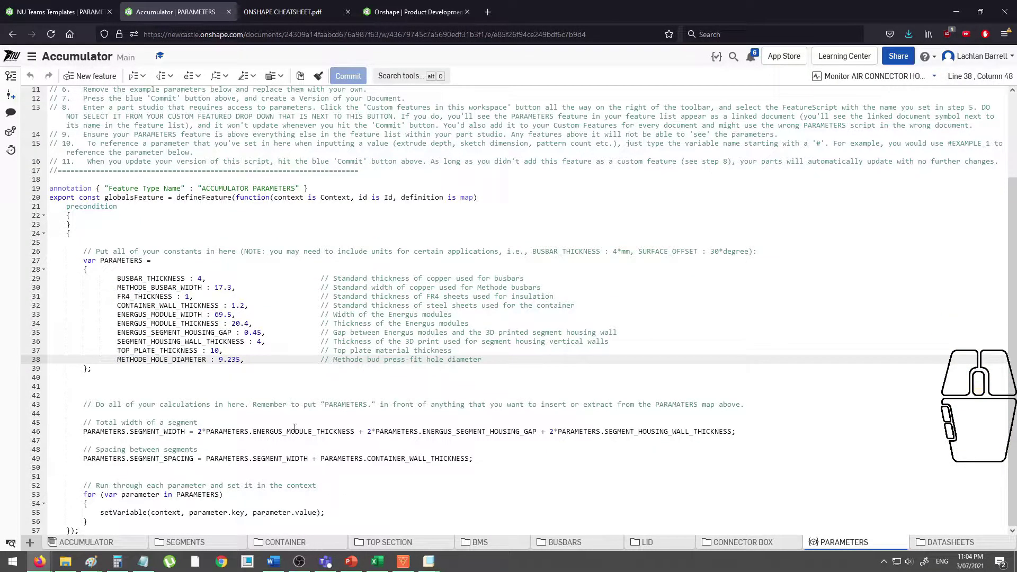
pyautogui.click(536, 360)
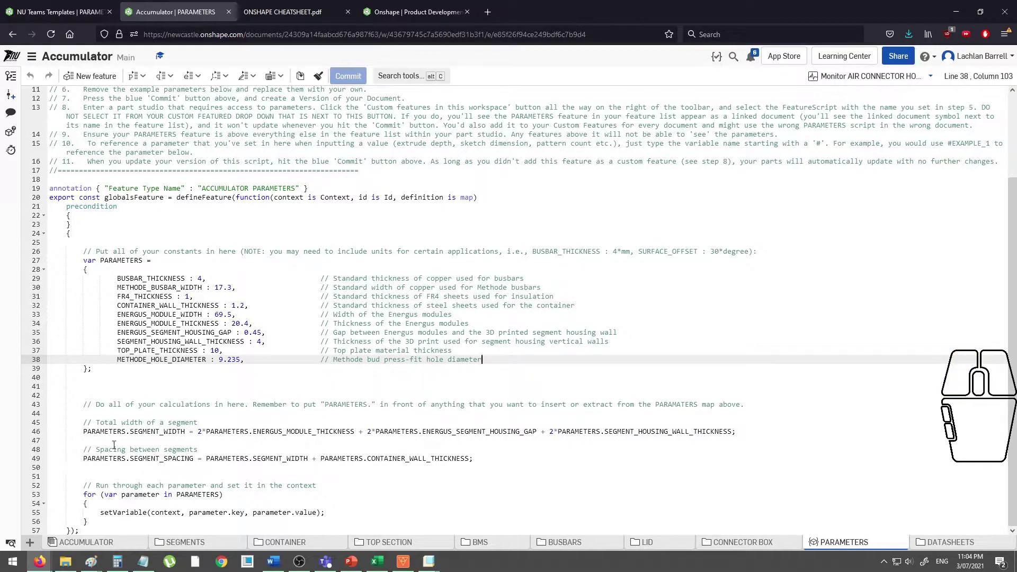
pyautogui.moveTo(85, 432); pyautogui.dragTo(497, 460)
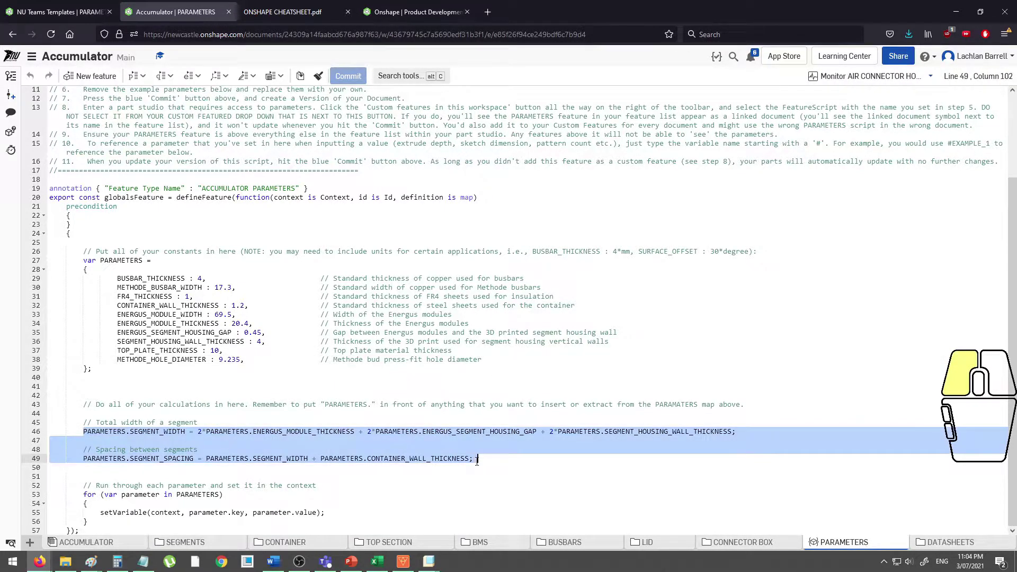
pyautogui.click(497, 461)
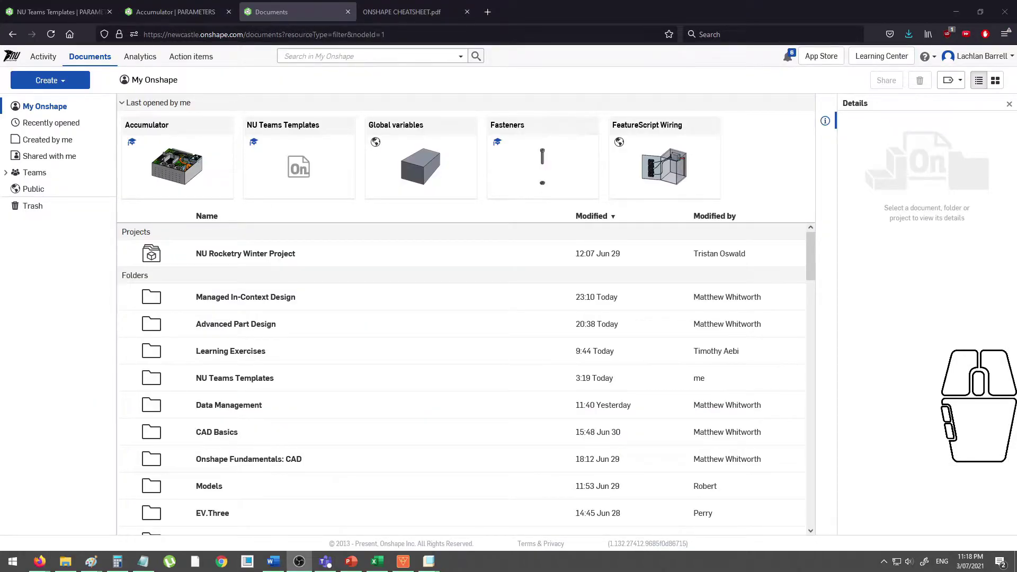
# - Create a new Onshape document named BLANK
pyautogui.click(58, 84)
pyautogui.click(50, 101)
pyautogui.write('BLANK')
pyautogui.press('Return')
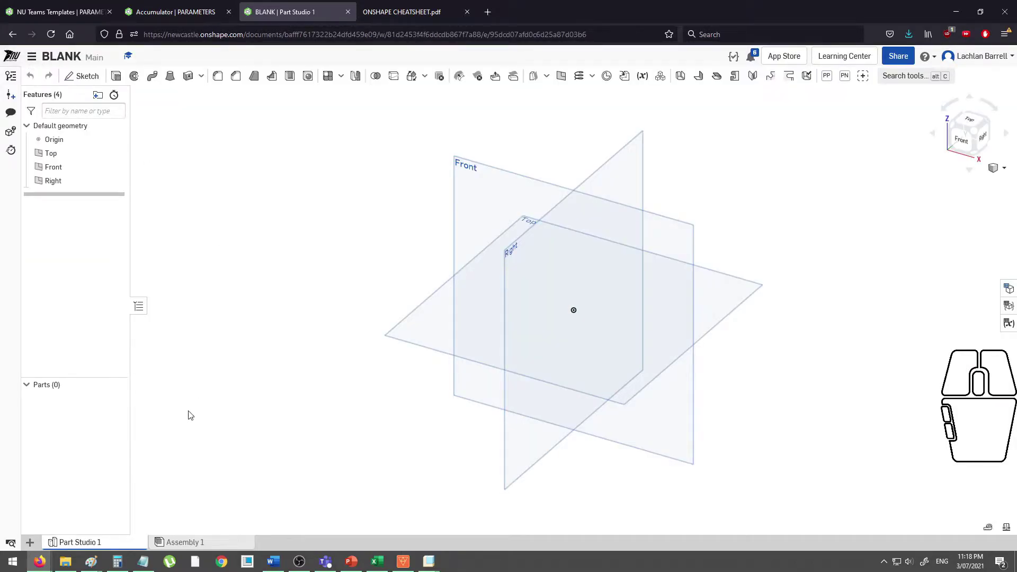
# - Add a Feature Studio to the BLANK document and open it
pyautogui.click(29, 543)
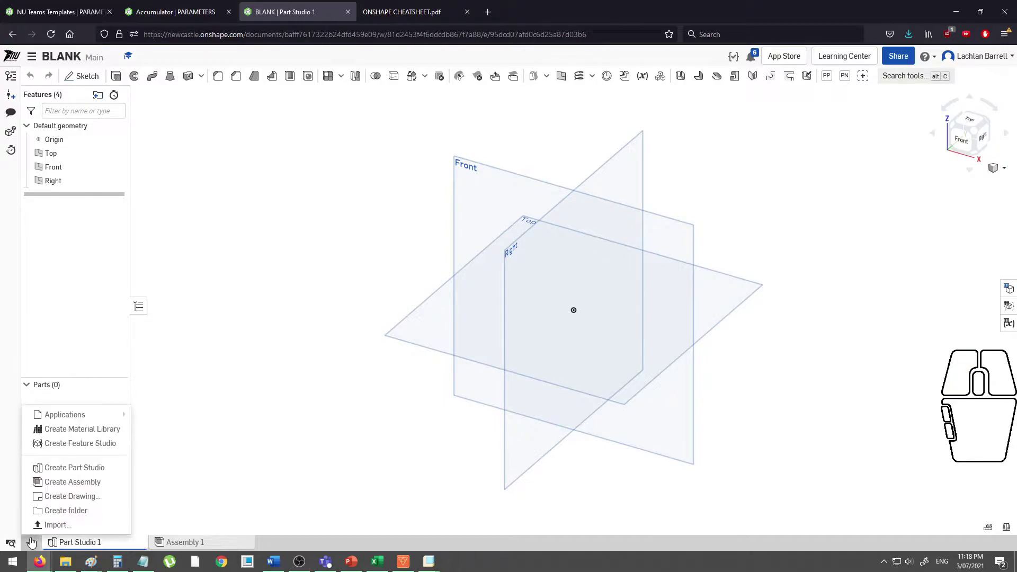
pyautogui.click(90, 446)
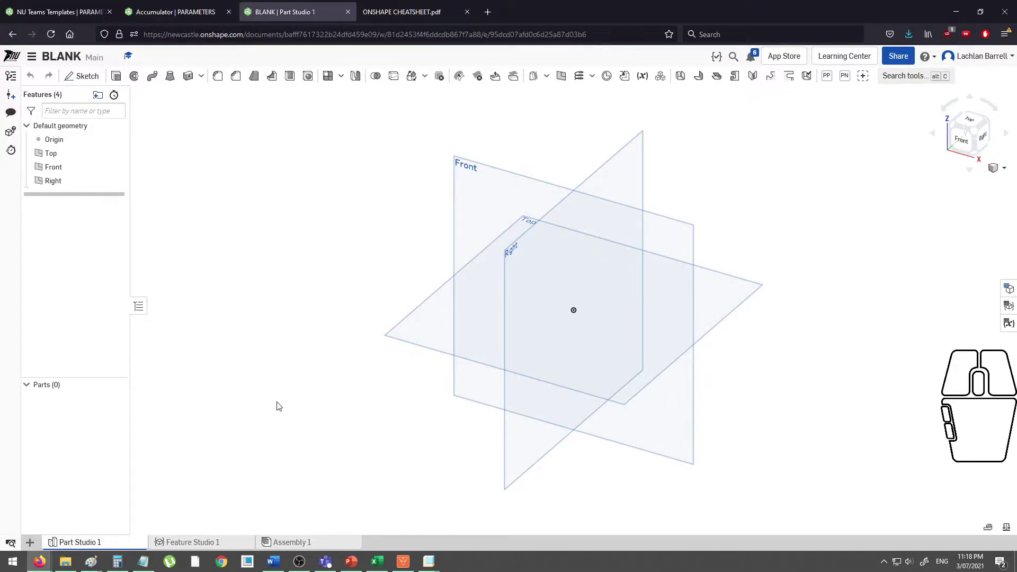
pyautogui.scroll(-3, 279, 406)
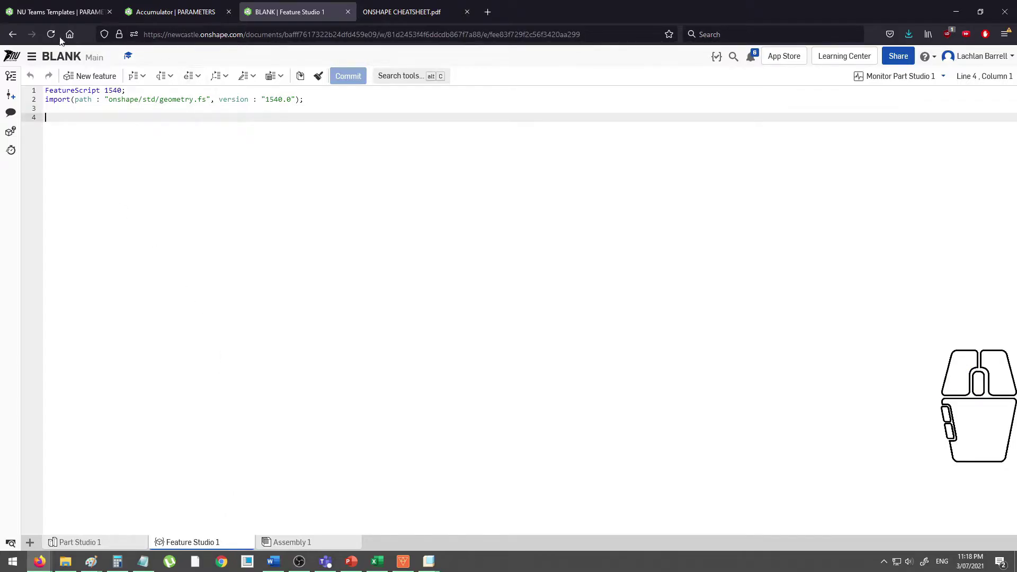
# - Copy the whole PARAMETERS template script from NU Teams Templates and paste it over the code in BLANK's Feature Studio 1
pyautogui.click(61, 11)
pyautogui.click(164, 182)
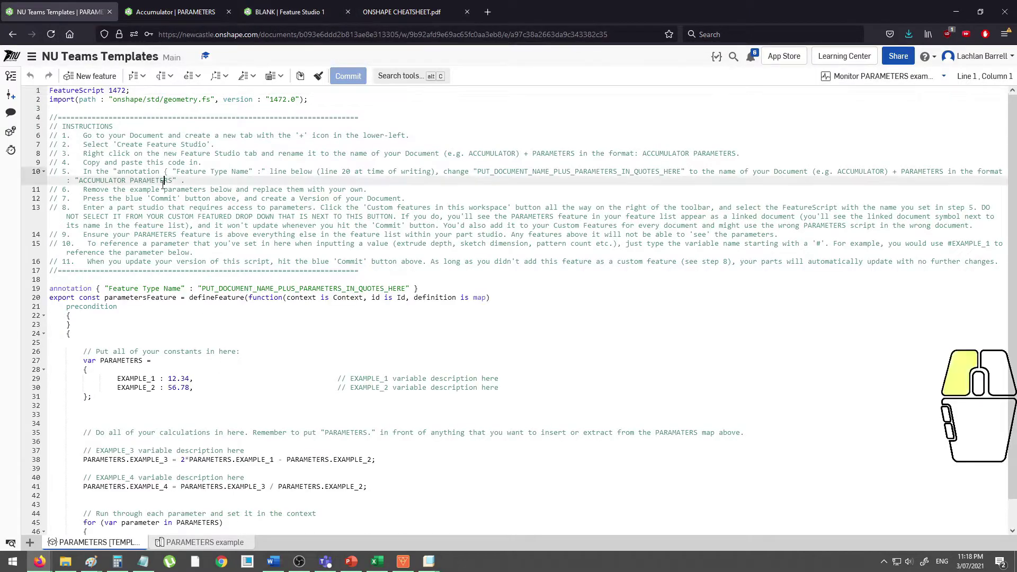
pyautogui.hotkey('ctrl', 'a')
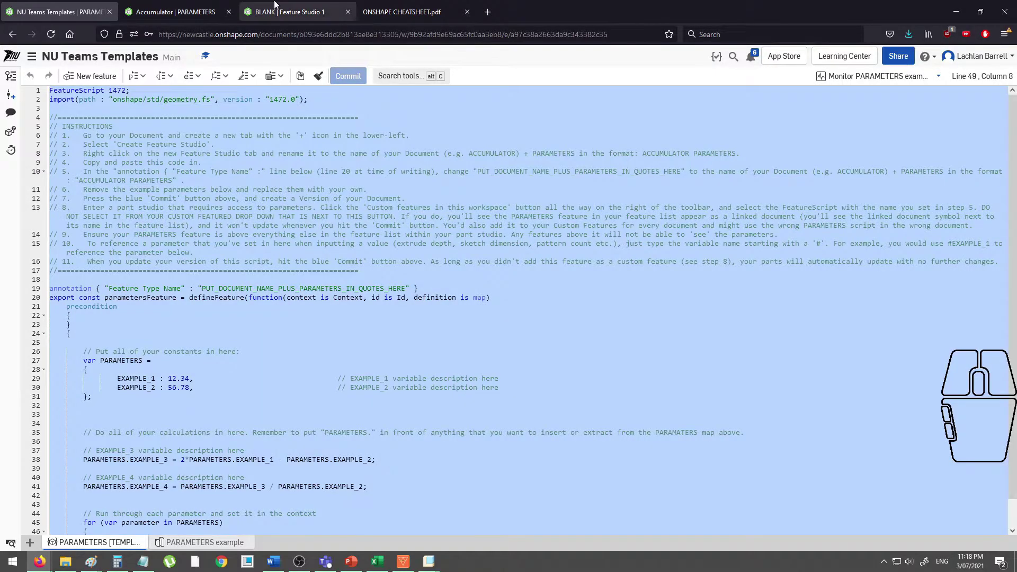
pyautogui.hotkey('ctrl', 'c')
pyautogui.click(290, 12)
pyautogui.hotkey('ctrl', 'a')
pyautogui.hotkey('ctrl', 'v')
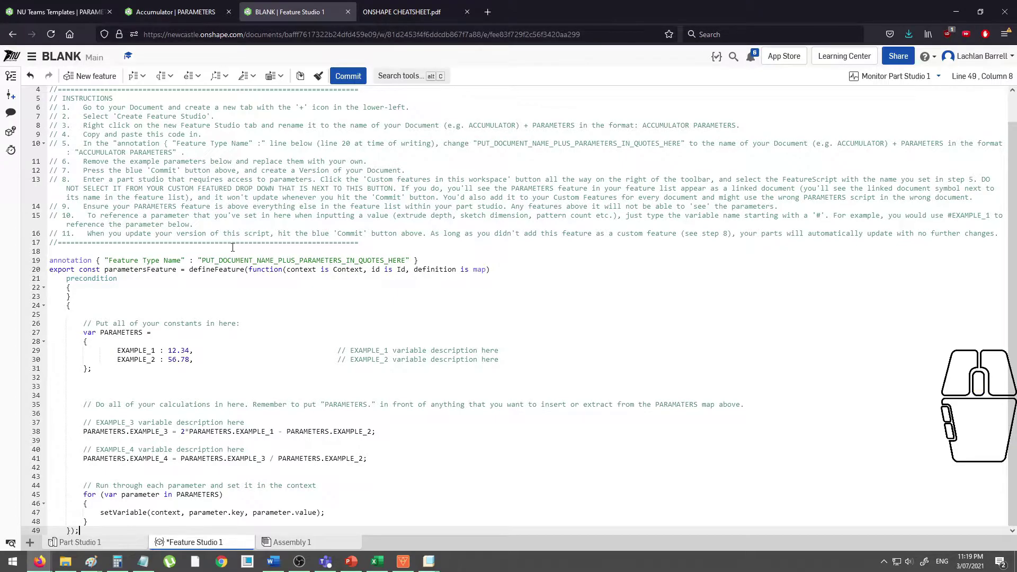
# - Set the Feature Type Name in the annotation line below the instructions to "BLANK PARAMETERS"
pyautogui.scroll(1, 237, 249)
pyautogui.moveTo(49, 125); pyautogui.dragTo(397, 262)
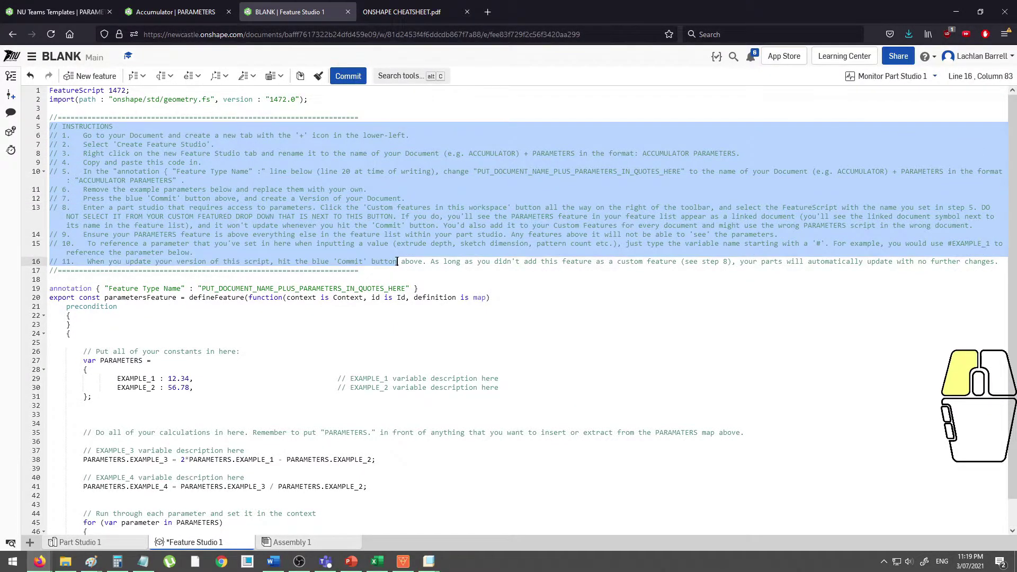
pyautogui.click(212, 254)
pyautogui.scroll(-1, 215, 260)
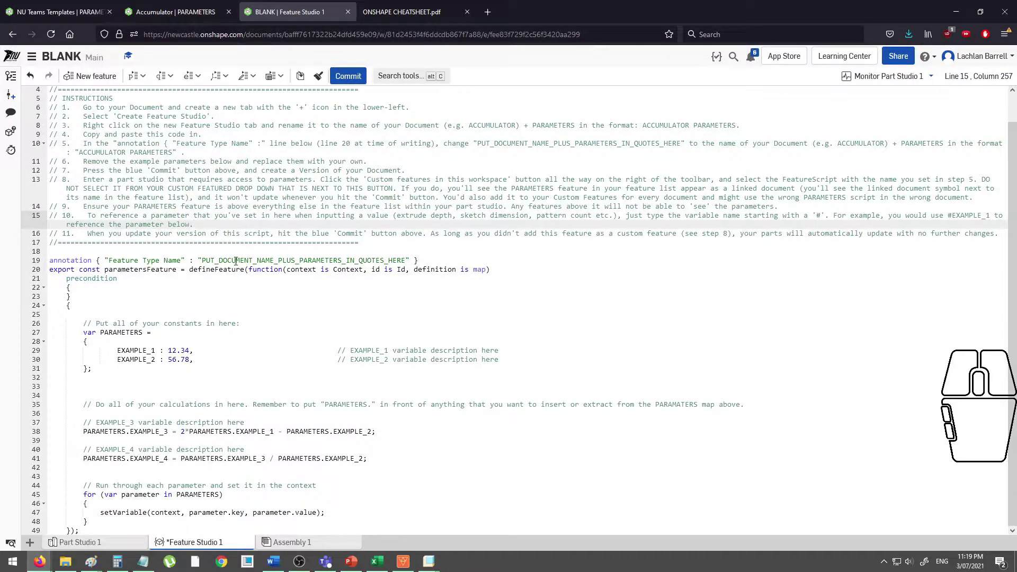
pyautogui.doubleClick(235, 260)
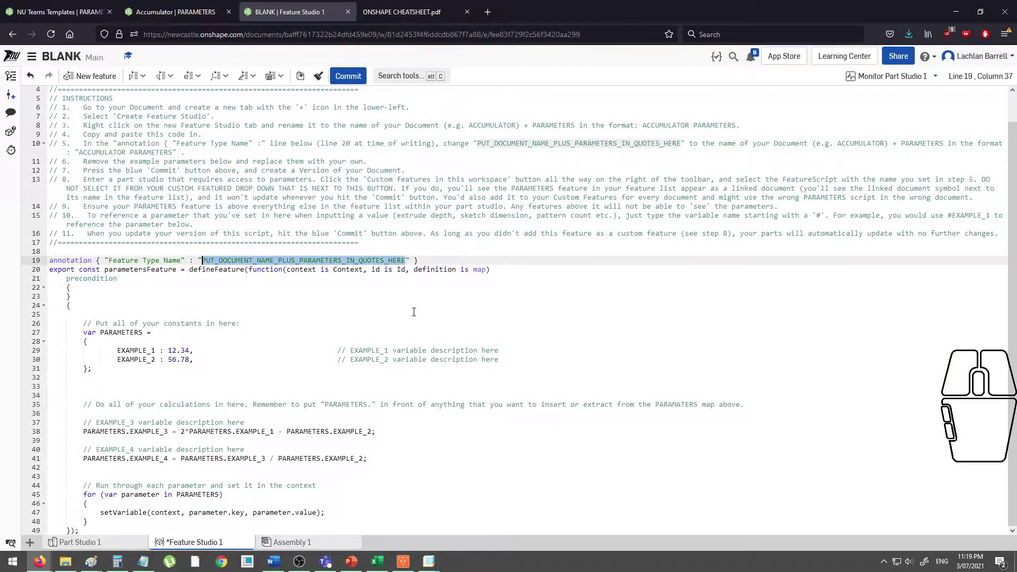
pyautogui.scroll(1, 303, 268)
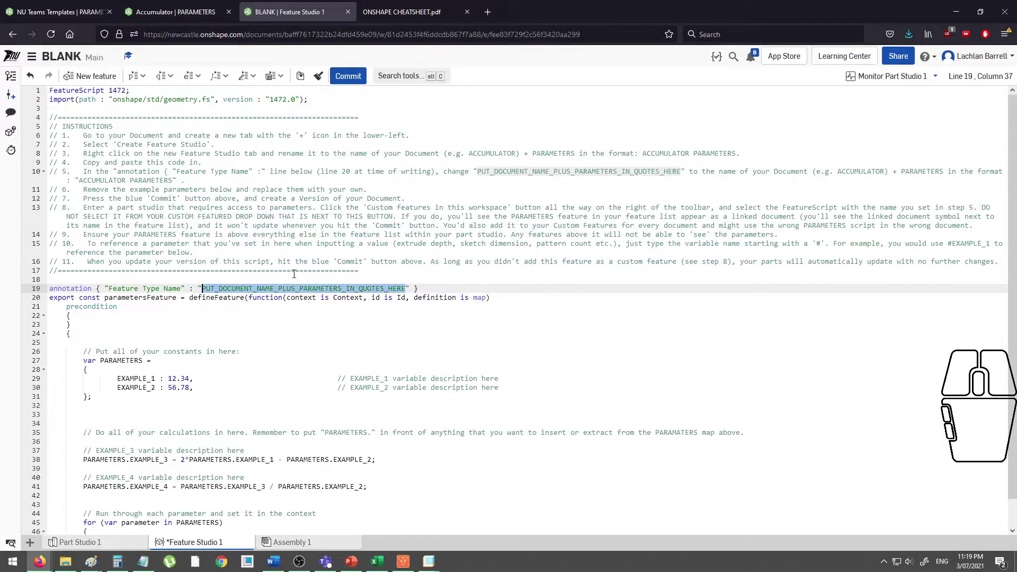
pyautogui.write('BLANK')
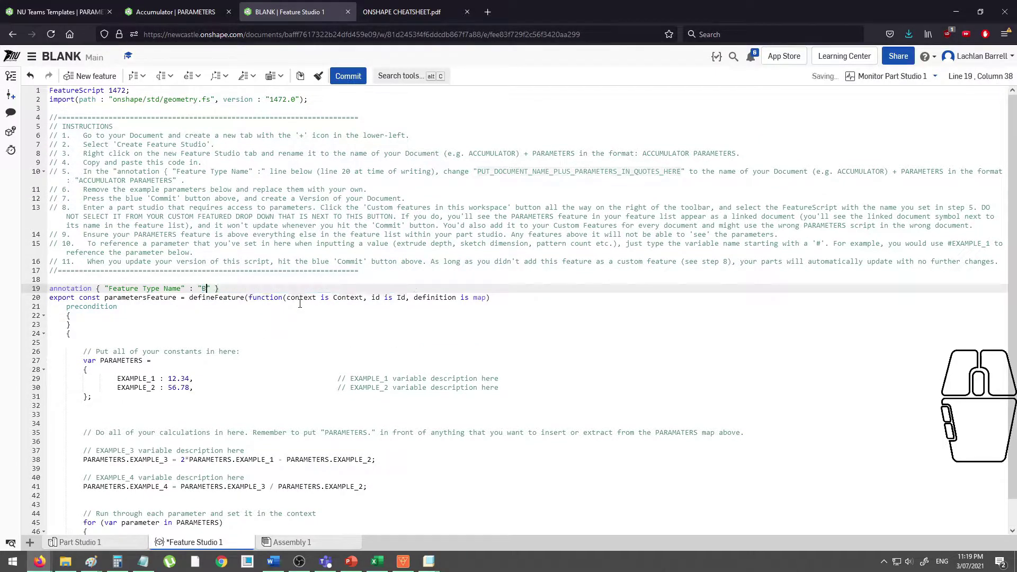
pyautogui.write(' PARAMETERS')
# - Examine the two example constants with their comments and the EXAMPLE_3 and EXAMPLE_4 calculations in the pasted script
pyautogui.scroll(-1, 299, 303)
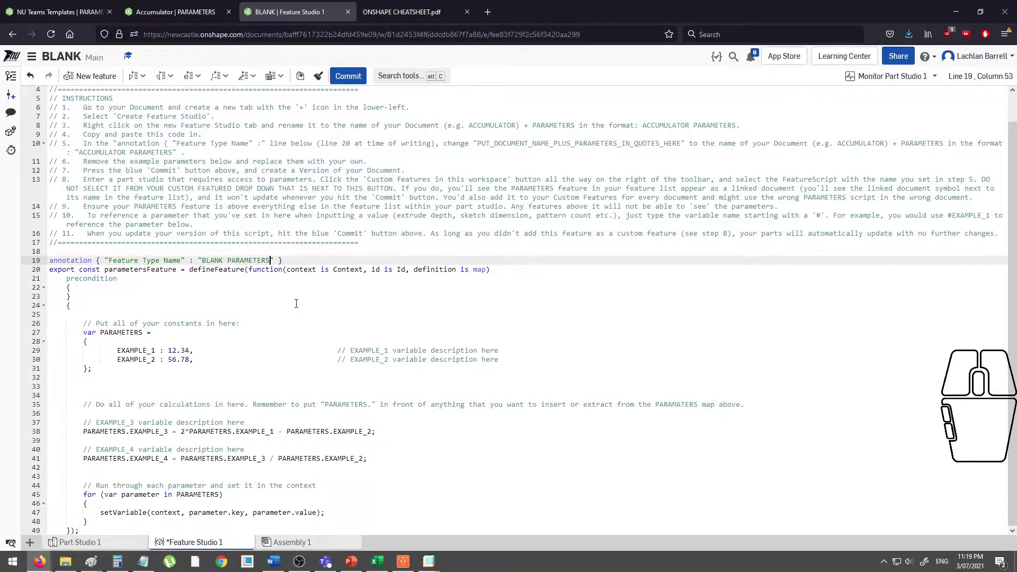
pyautogui.scroll(-1, 299, 306)
pyautogui.click(215, 358)
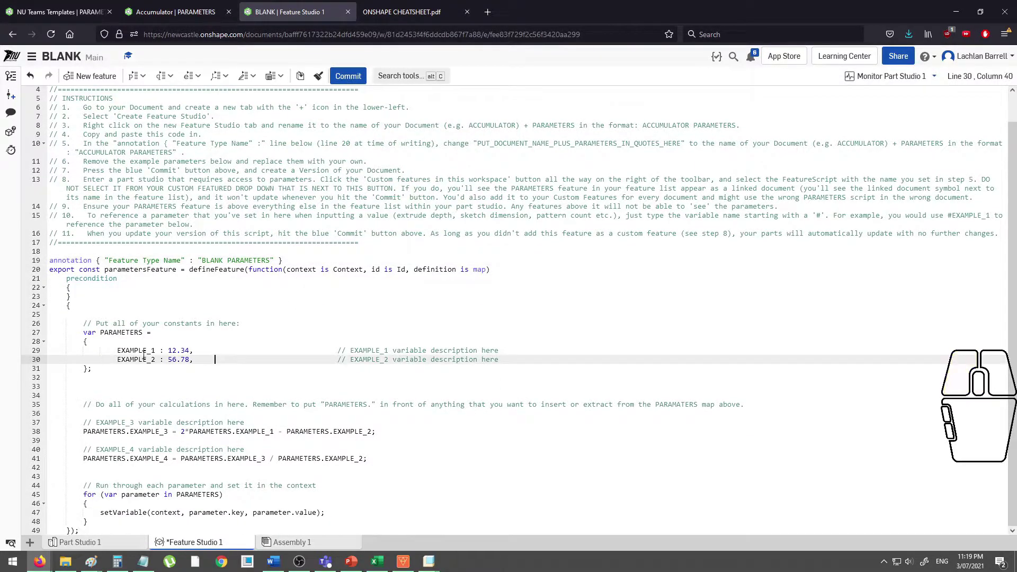
pyautogui.moveTo(116, 352); pyautogui.dragTo(505, 363)
pyautogui.click(505, 362)
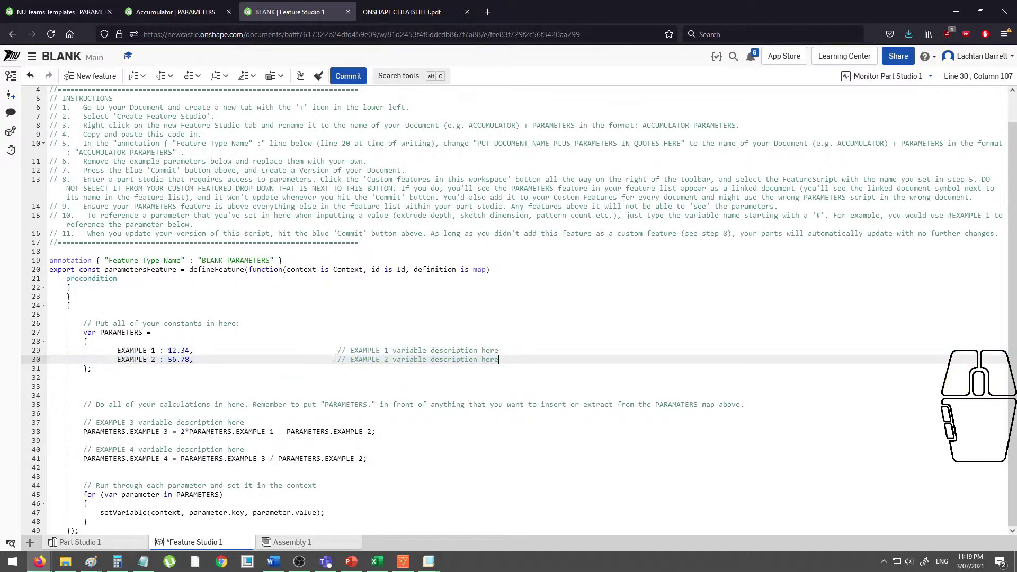
pyautogui.moveTo(83, 424); pyautogui.dragTo(370, 459)
pyautogui.click(370, 459)
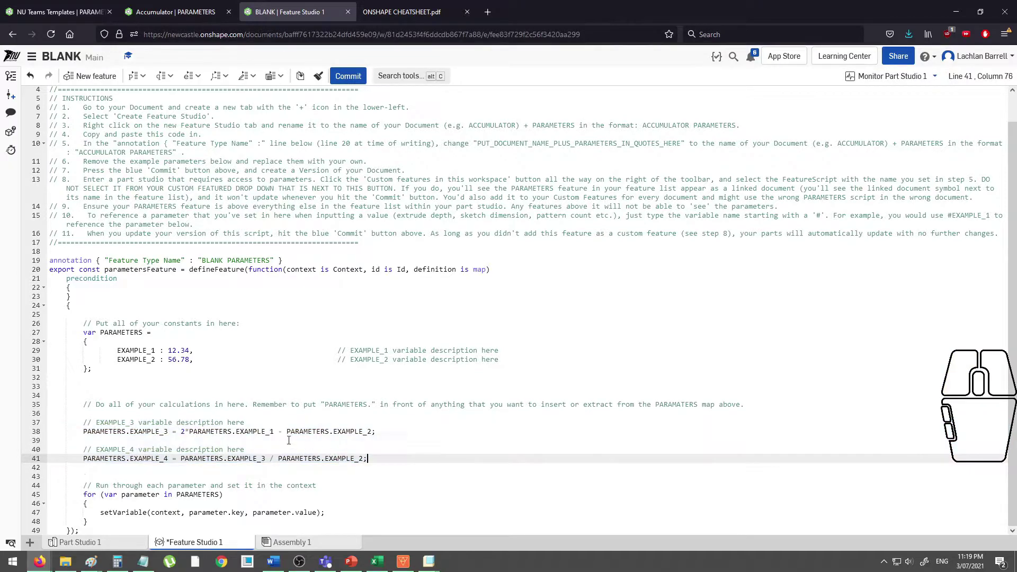
pyautogui.doubleClick(255, 431)
pyautogui.doubleClick(312, 432)
pyautogui.click(360, 458)
# - Delete the EXAMPLE_3 and EXAMPLE_4 calculations together with their description comments and the surplus blank lines
pyautogui.moveTo(380, 458); pyautogui.dragTo(42, 422)
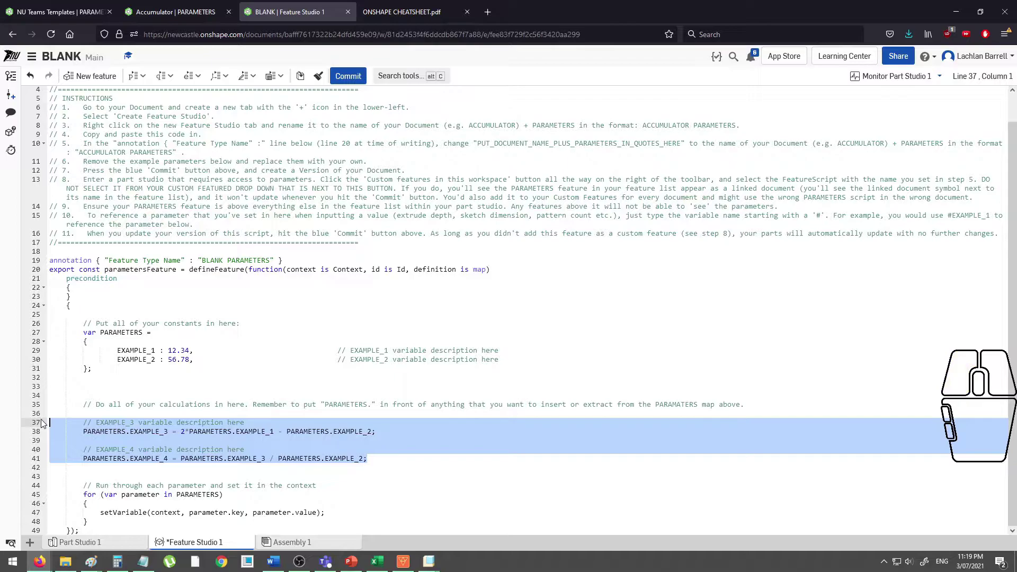
pyautogui.press('BackSpace')
pyautogui.press('BackSpace')
pyautogui.press('BackSpace')
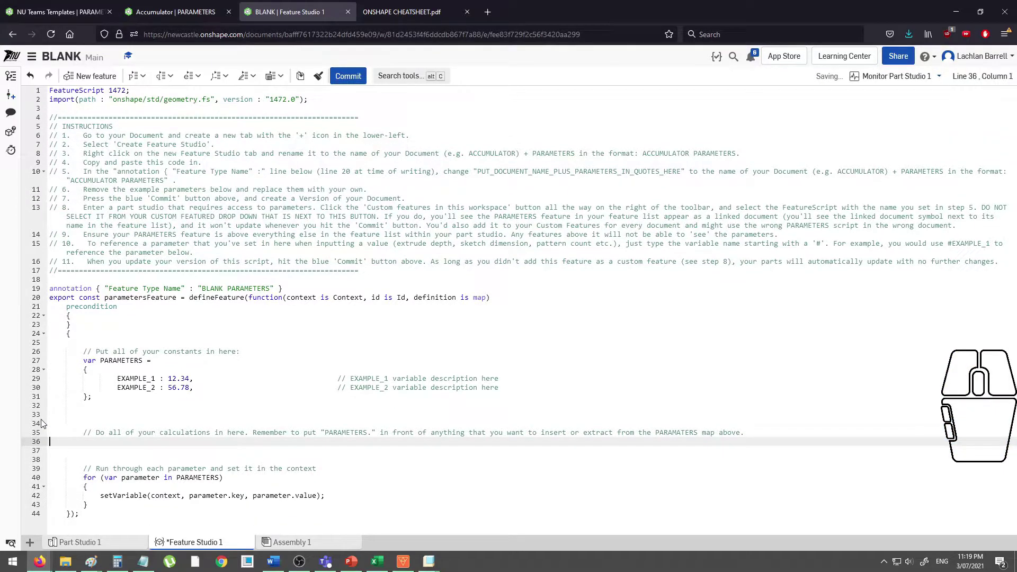
# - Replace the two example constants in the PARAMETERS map with MY_FIRST_VARIABLE : 50, commented "// GOOD DESCRIPTION"
pyautogui.click(137, 378)
pyautogui.click(504, 388)
pyautogui.moveTo(503, 388); pyautogui.dragTo(501, 368)
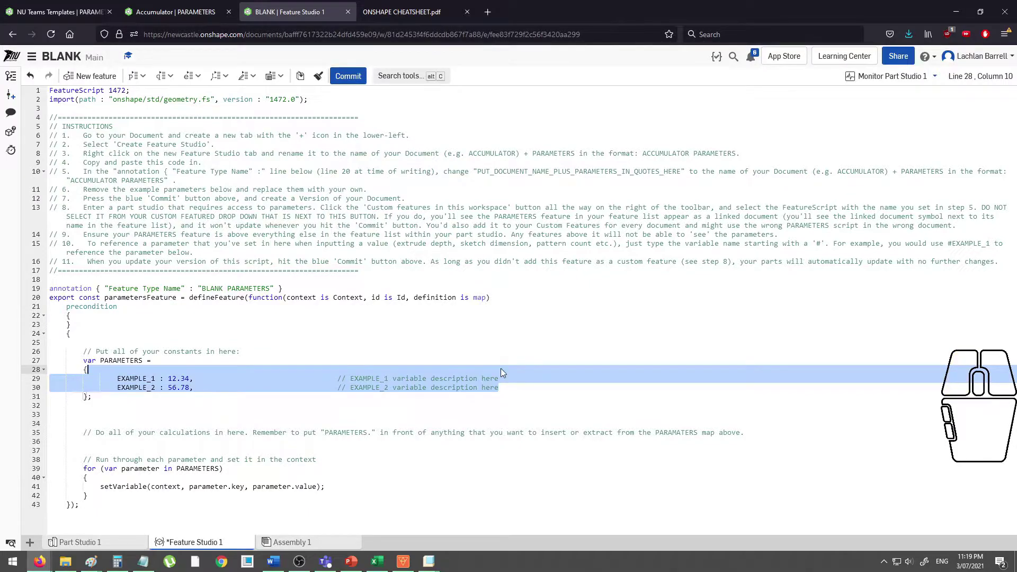
pyautogui.press('Return')
pyautogui.write('M')
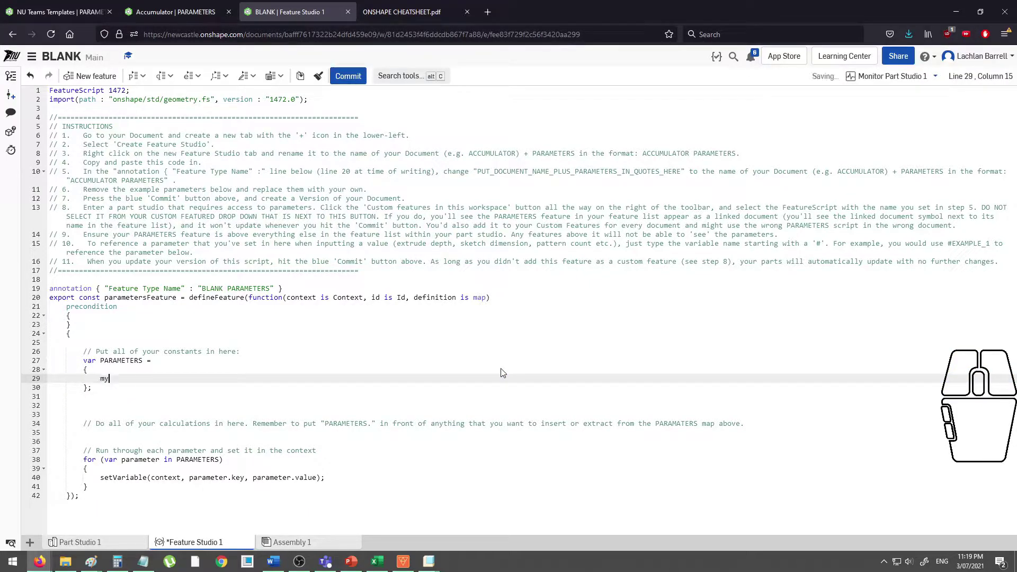
pyautogui.write('Y_FIRST_VARI')
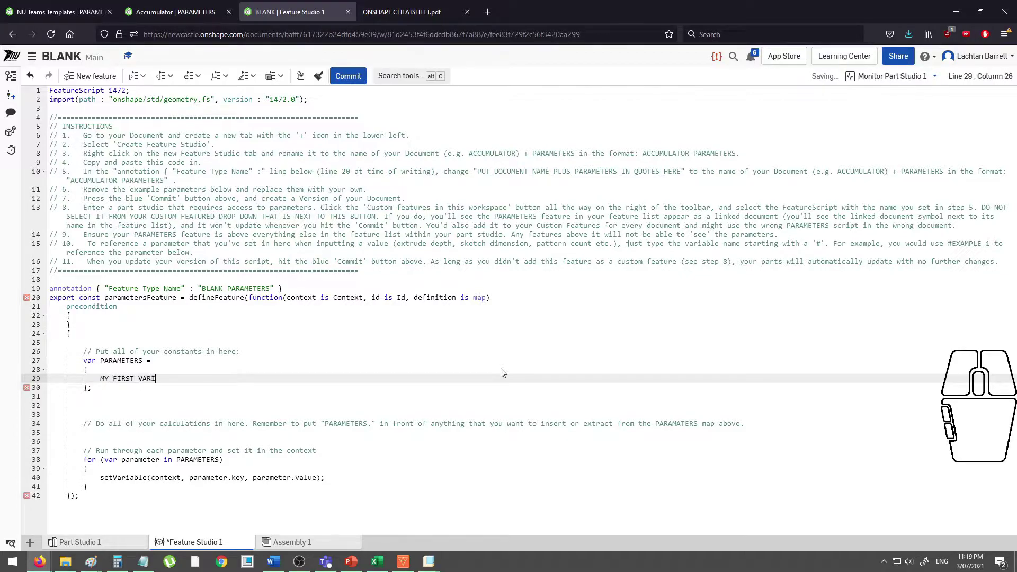
pyautogui.write('ABLE : 50')
pyautogui.write(',             ')
pyautogui.write('    //')
pyautogui.write(' COOD DESCR')
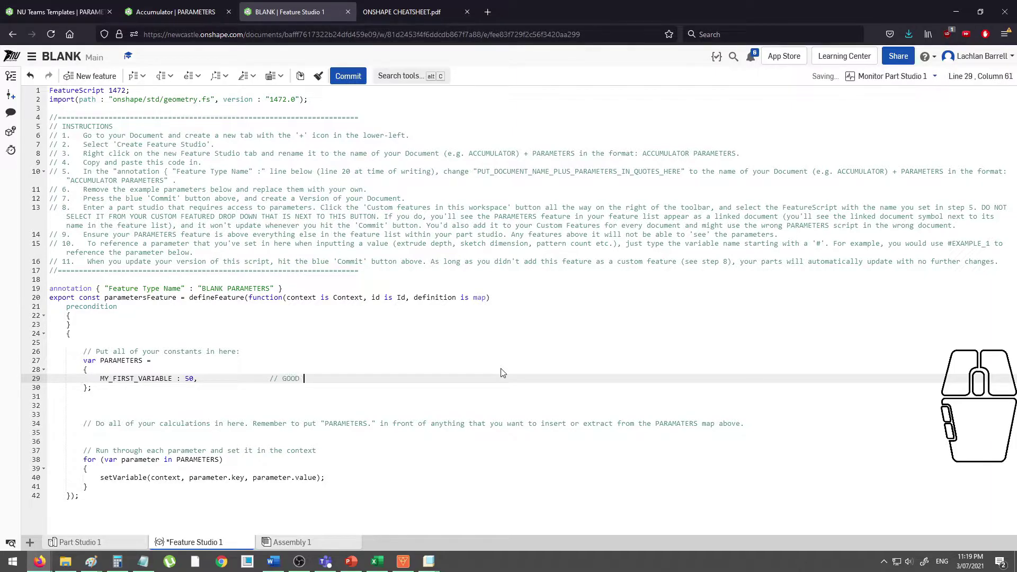
pyautogui.write('IPTION')
# - Duplicate the MY_FIRST_VARIABLE line and edit the copy to MY_SECOND_VARIABLE : 100, commented "// BETTER DESCRIPTION"
pyautogui.doubleClick(127, 378)
pyautogui.moveTo(282, 378); pyautogui.dragTo(359, 370)
pyautogui.click(364, 378)
pyautogui.hotkey('ctrl', 'c')
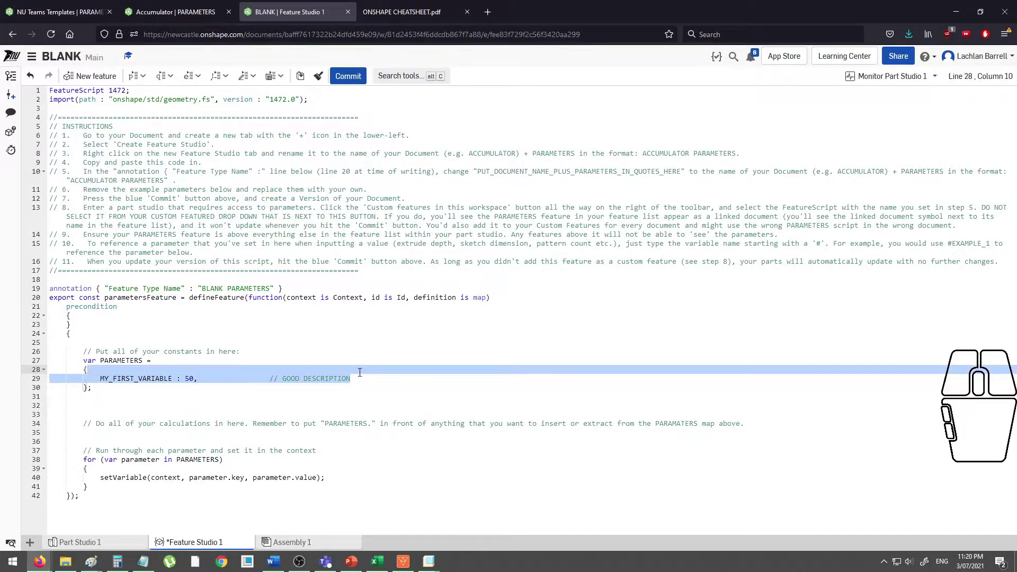
pyautogui.hotkey('ctrl', 'v')
pyautogui.hotkey('ctrl', 'v')
pyautogui.moveTo(133, 389); pyautogui.dragTo(112, 390)
pyautogui.write('SECOND')
pyautogui.doubleClick(194, 387)
pyautogui.write('100')
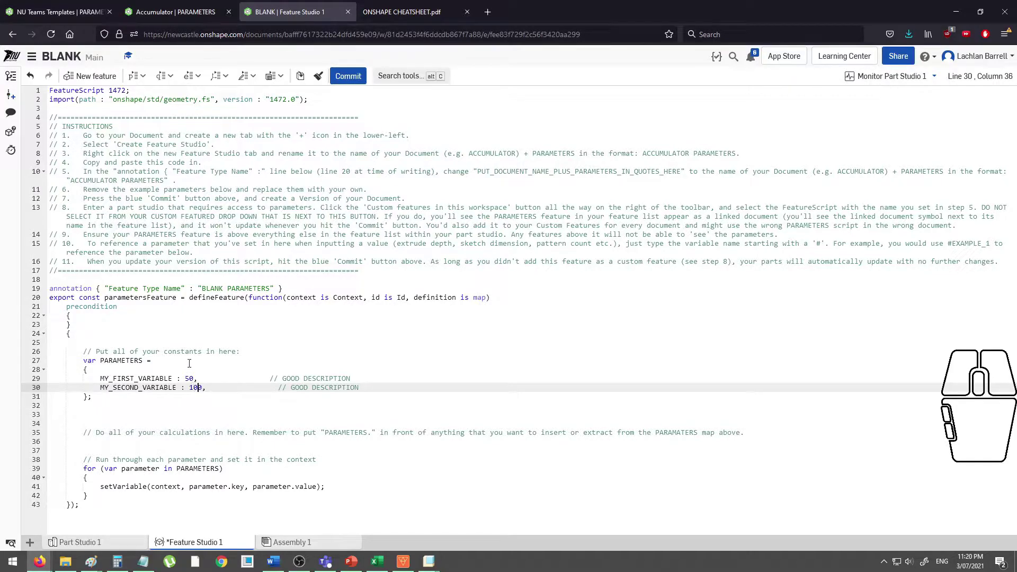
pyautogui.doubleClick(298, 388)
pyautogui.write('BETTER')
# - Commit the edited parameters script and open Part Studio 1
pyautogui.click(189, 379)
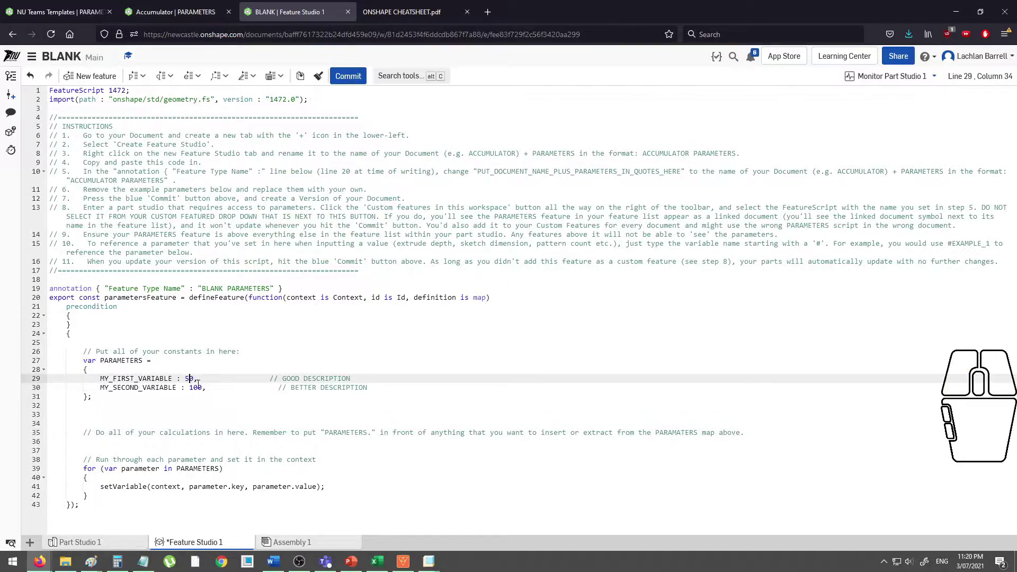
pyautogui.click(198, 387)
pyautogui.click(382, 386)
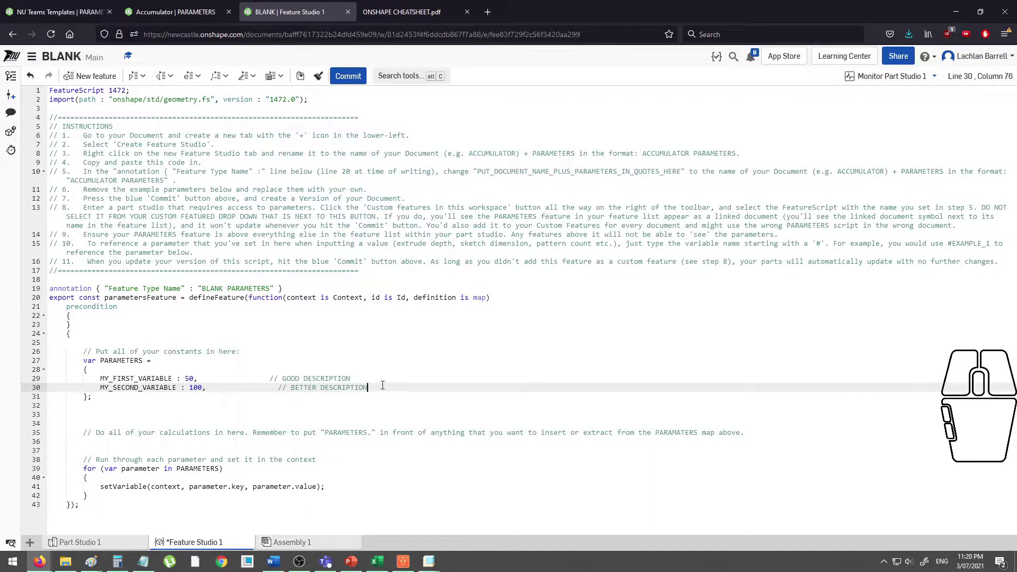
pyautogui.click(350, 78)
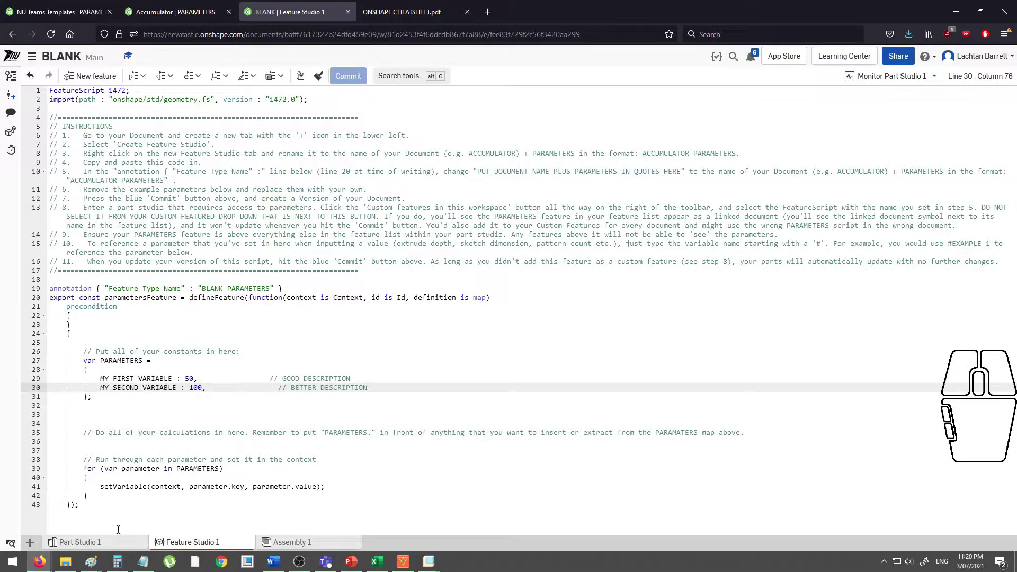
pyautogui.click(79, 542)
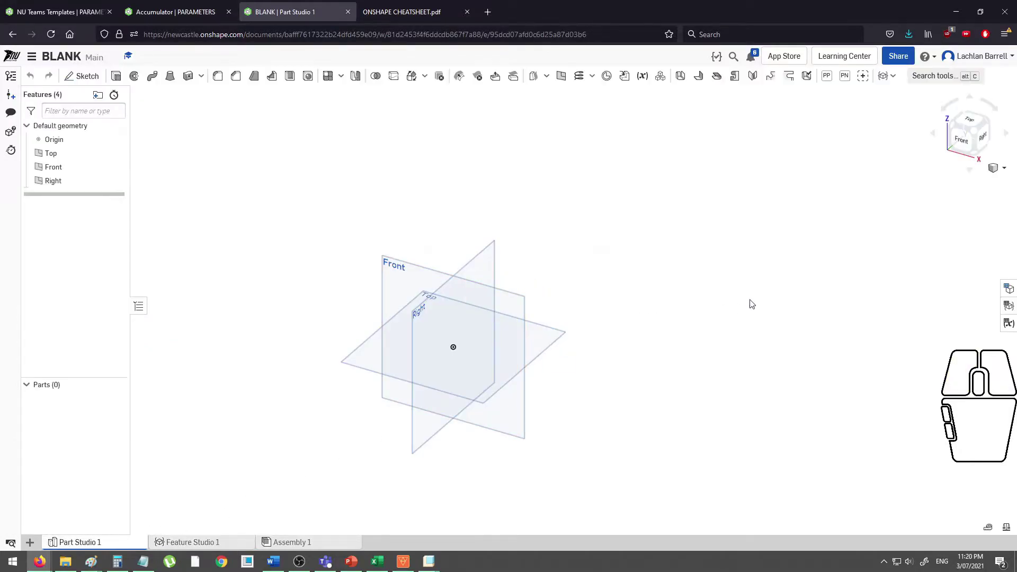
# - Sketch a rectangle about 45 mm square on the Front plane, centred on the origin
pyautogui.click(87, 75)
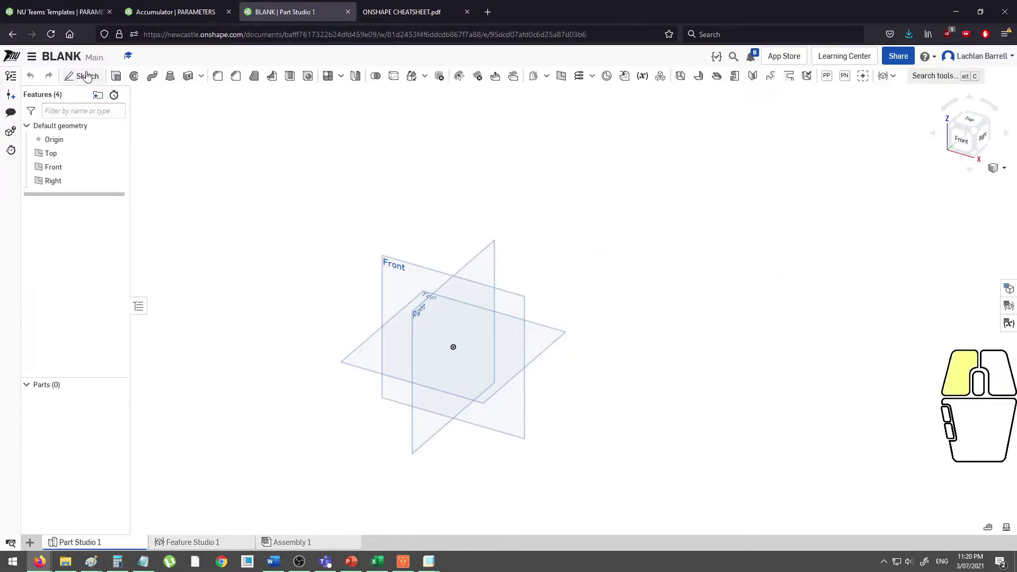
pyautogui.click(380, 353)
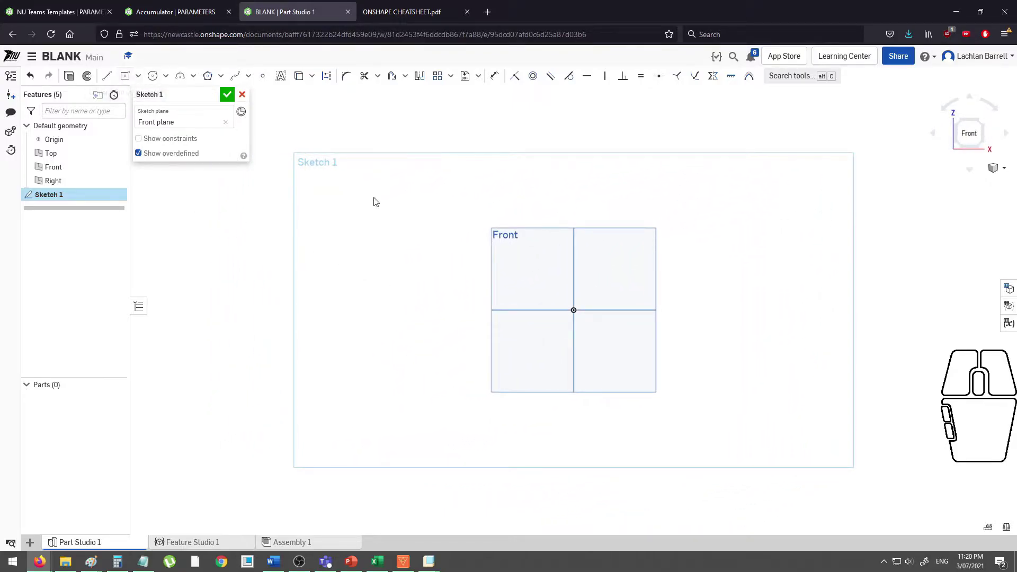
pyautogui.click(125, 76)
pyautogui.scroll(4, 615, 316)
pyautogui.click(531, 304)
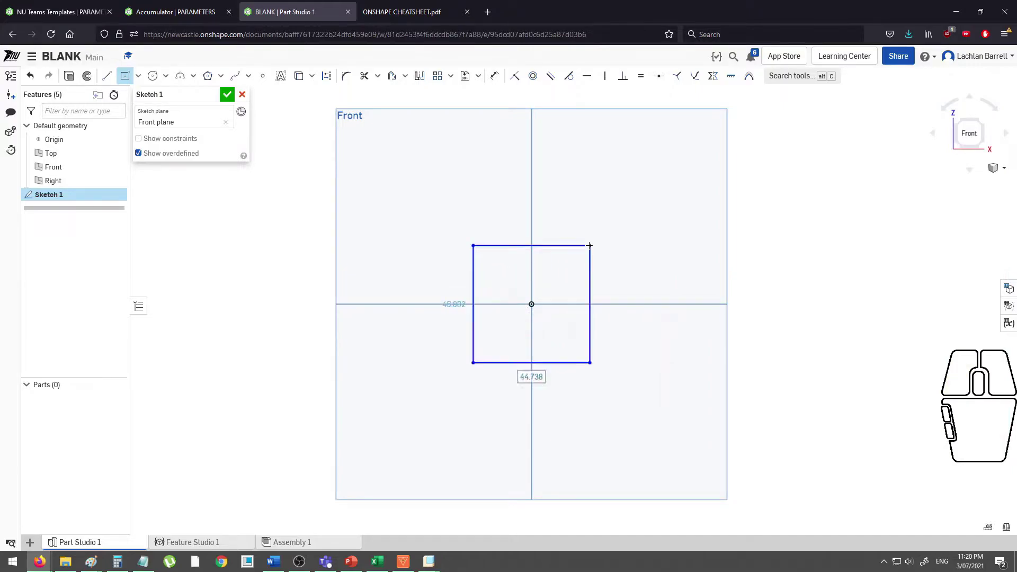
pyautogui.click(589, 246)
# - Try to dimension the rectangle's upper edge with a # variable reference, and discard the sketch
pyautogui.press('d')
pyautogui.click(565, 246)
pyautogui.click(558, 204)
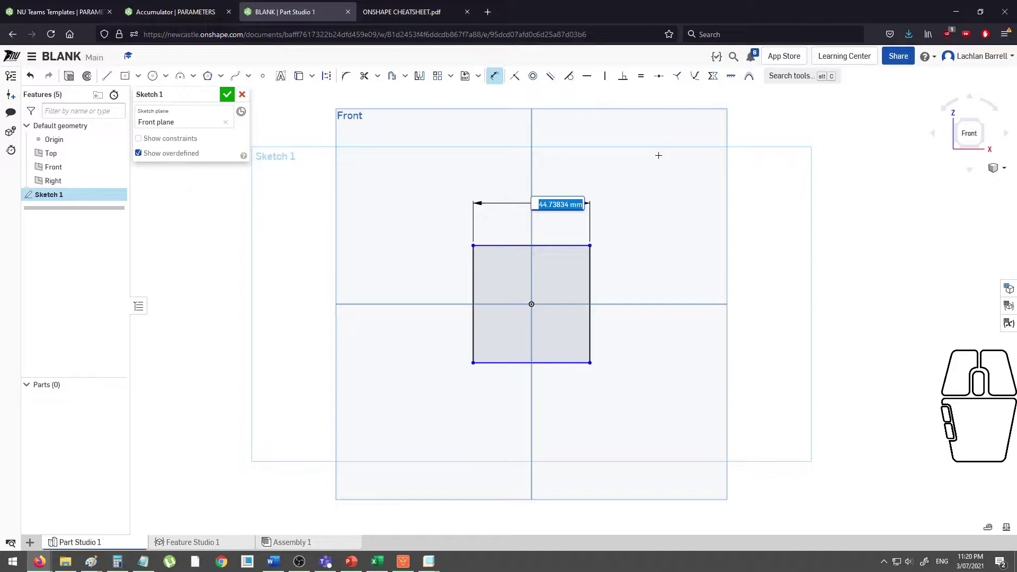
pyautogui.write('#')
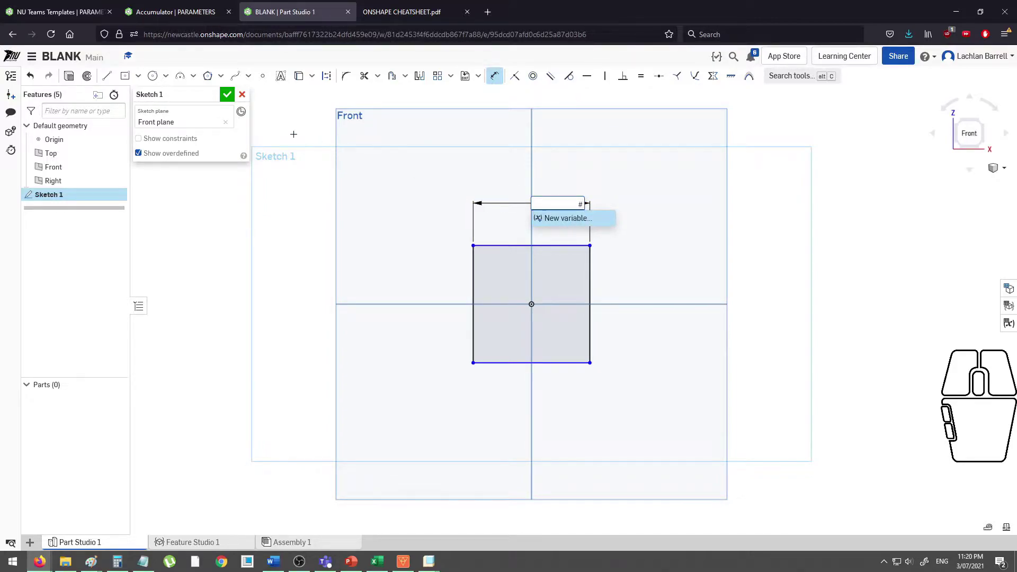
pyautogui.click(242, 95)
pyautogui.moveTo(724, 225); pyautogui.dragTo(780, 233, button='right')
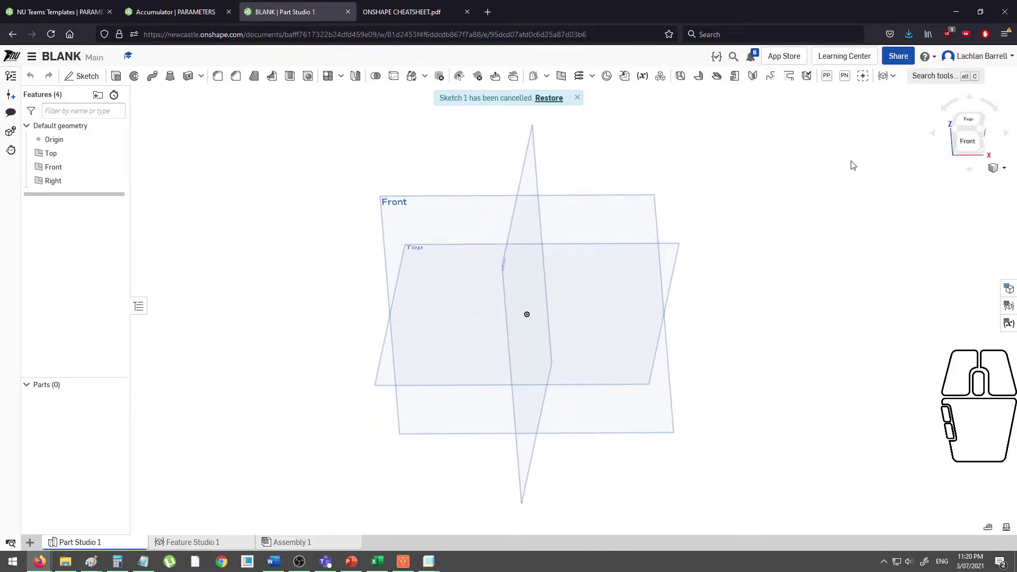
# - Inspect the custom features available in this workspace, and search other documents' custom features for "beams" without adding any
pyautogui.click(893, 76)
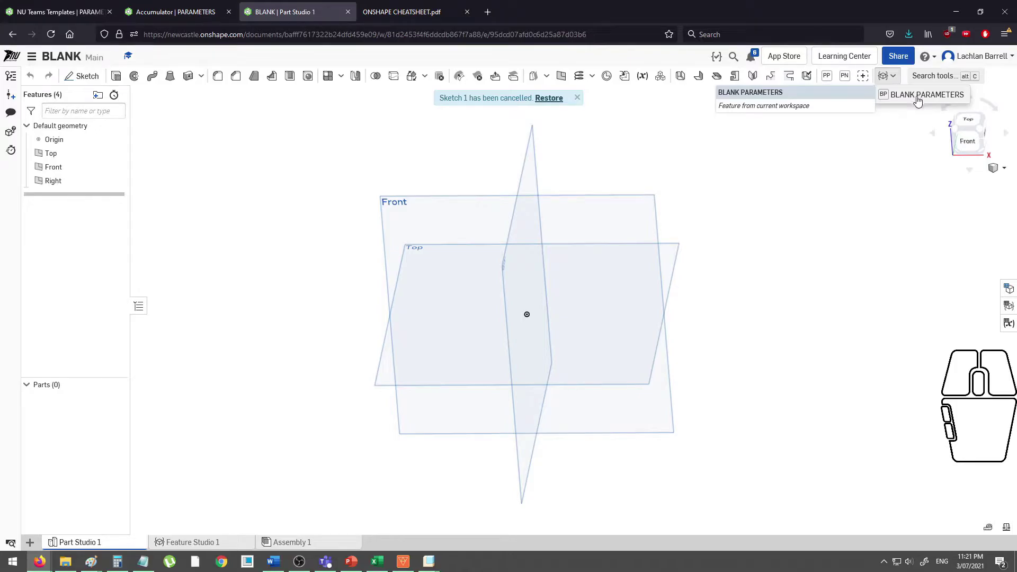
pyautogui.click(893, 151)
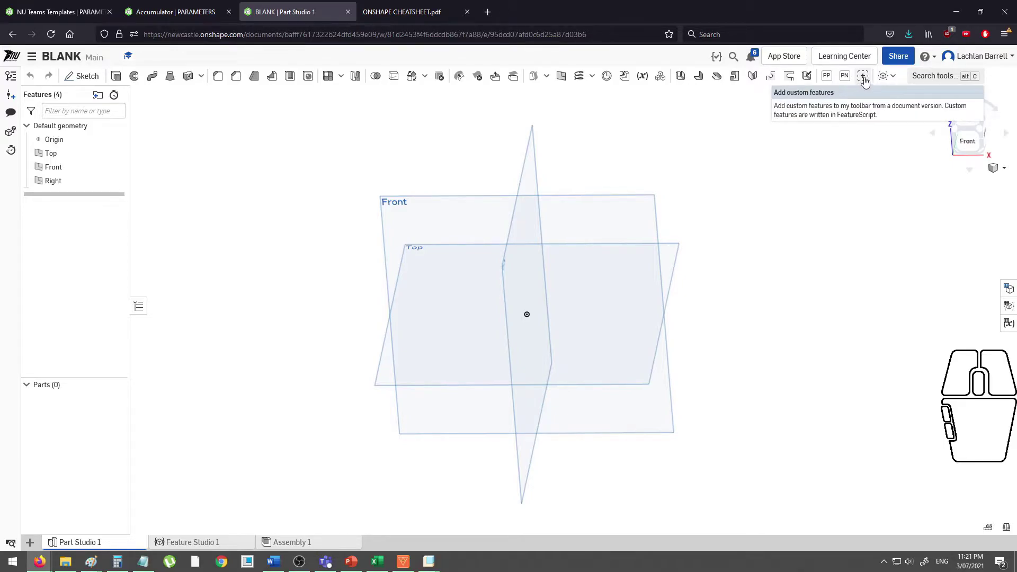
pyautogui.click(863, 81)
pyautogui.write('beams')
pyautogui.press('Return')
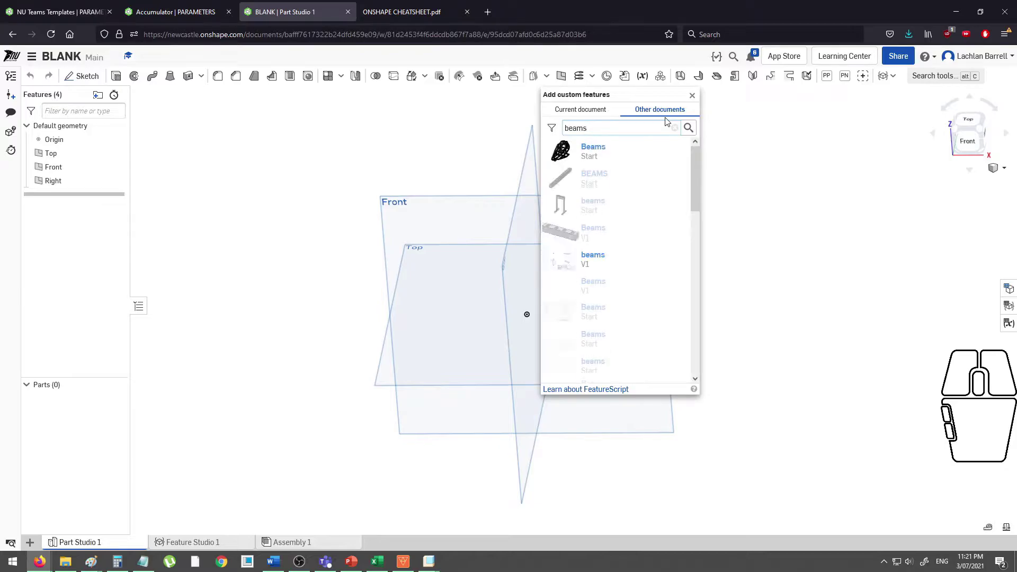
pyautogui.click(693, 95)
pyautogui.click(863, 76)
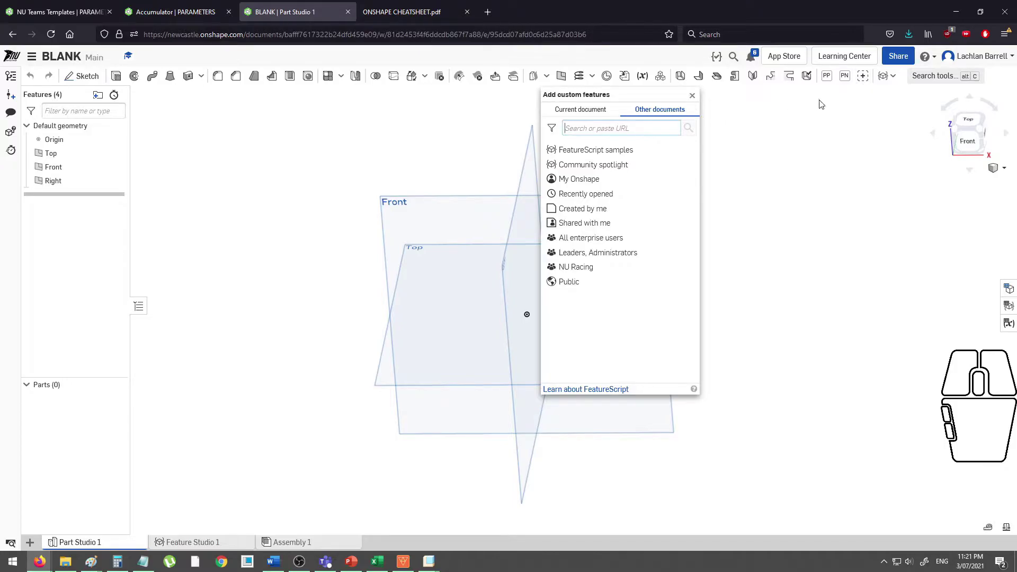
pyautogui.click(693, 95)
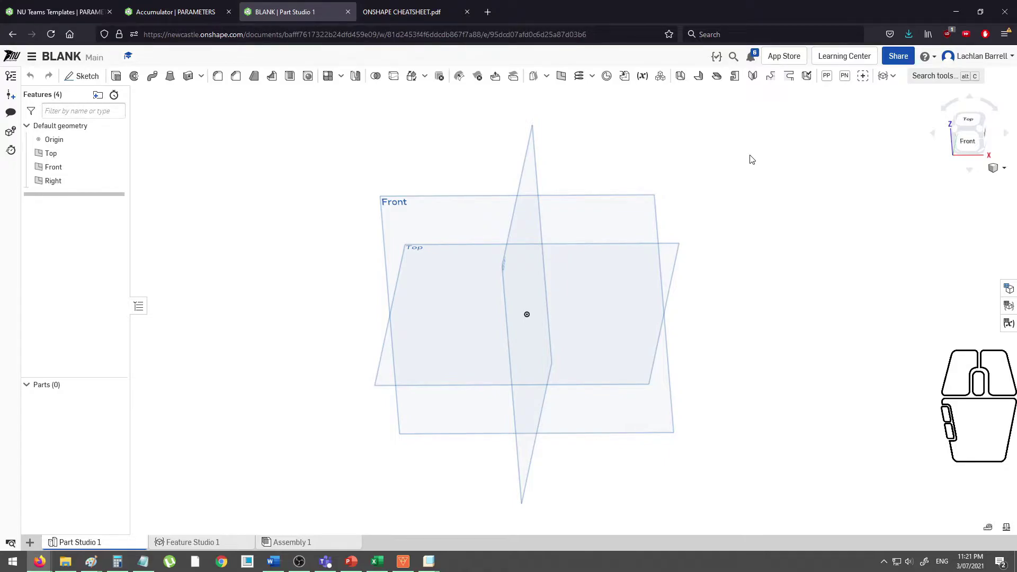
# - Inspect the update options of the linked PN custom feature and review the parameters script in Feature Studio 1
pyautogui.rightClick(844, 80)
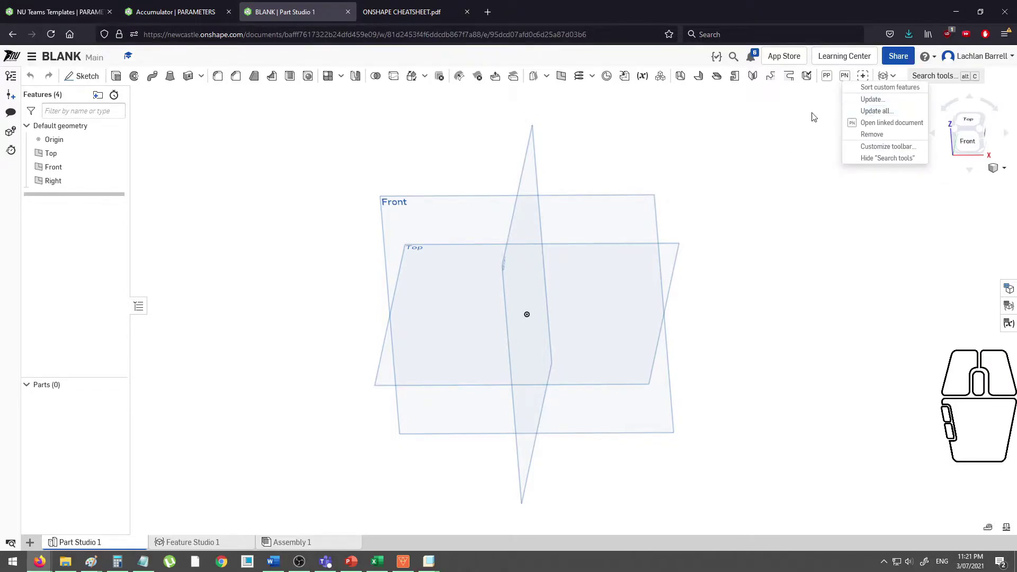
pyautogui.click(877, 111)
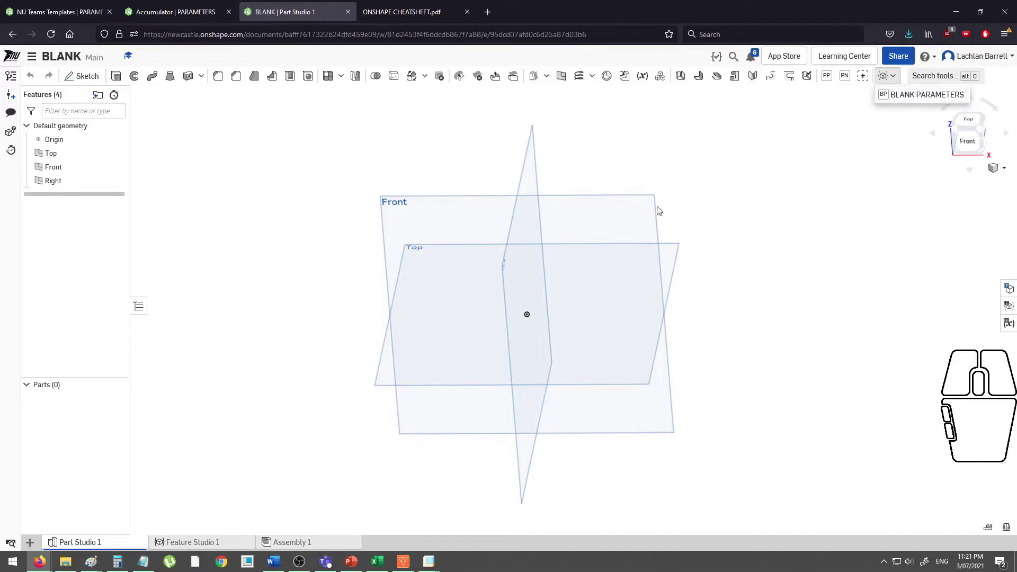
pyautogui.click(191, 540)
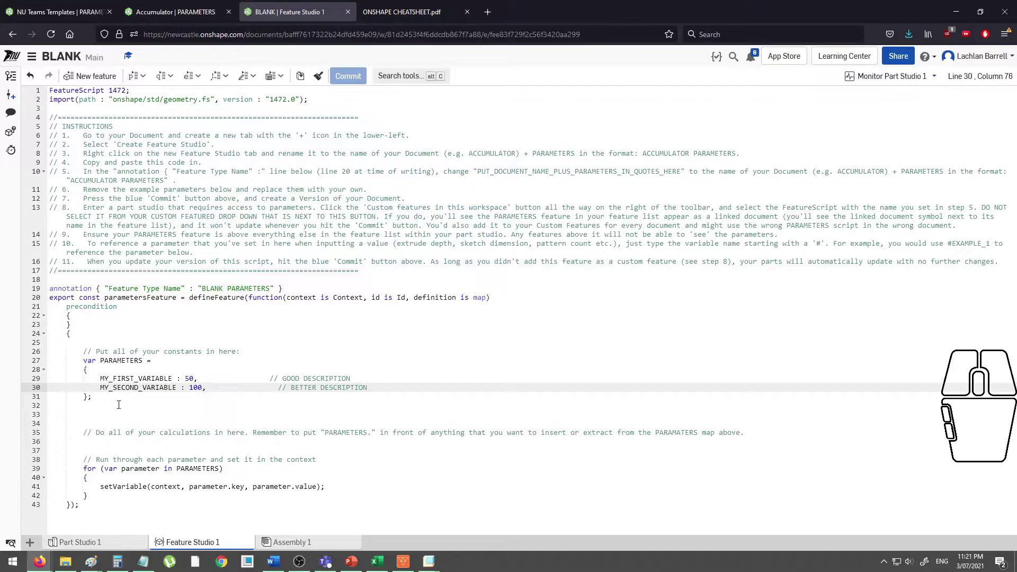
pyautogui.click(97, 546)
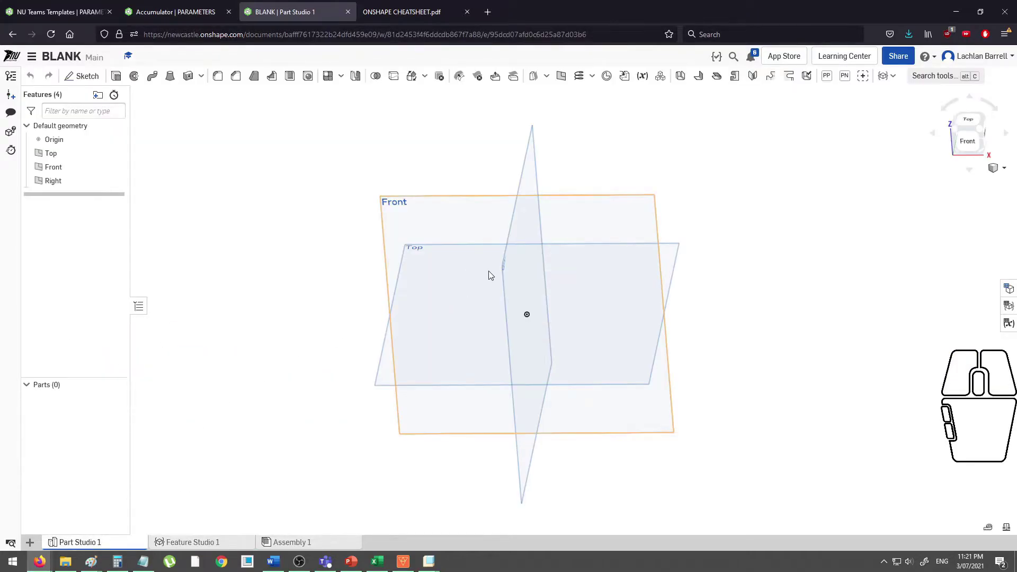
# - Add the BLANK PARAMETERS feature from this workspace's custom features to Part Studio 1
pyautogui.moveTo(737, 240)
pyautogui.mouseDown(button='middle')
pyautogui.moveTo(749, 232)
pyautogui.moveTo(730, 248)
pyautogui.mouseUp(button='middle')
pyautogui.click(731, 248)
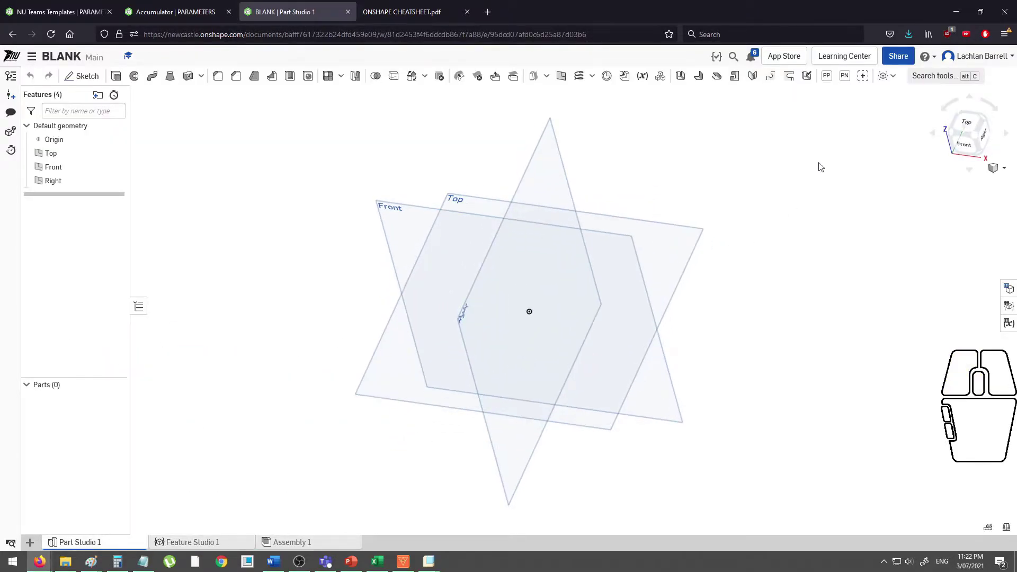
pyautogui.click(891, 78)
pyautogui.click(904, 95)
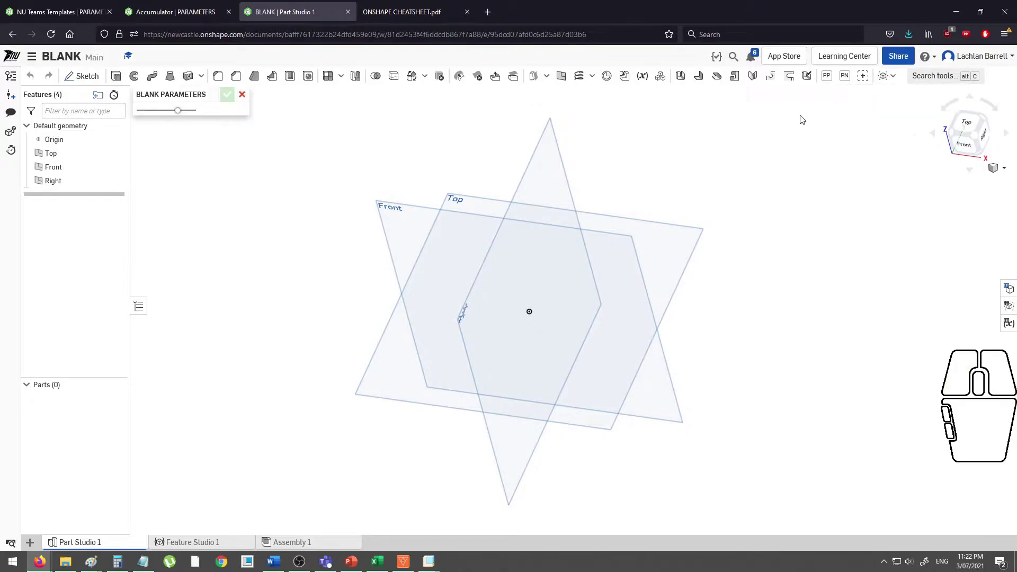
pyautogui.click(226, 97)
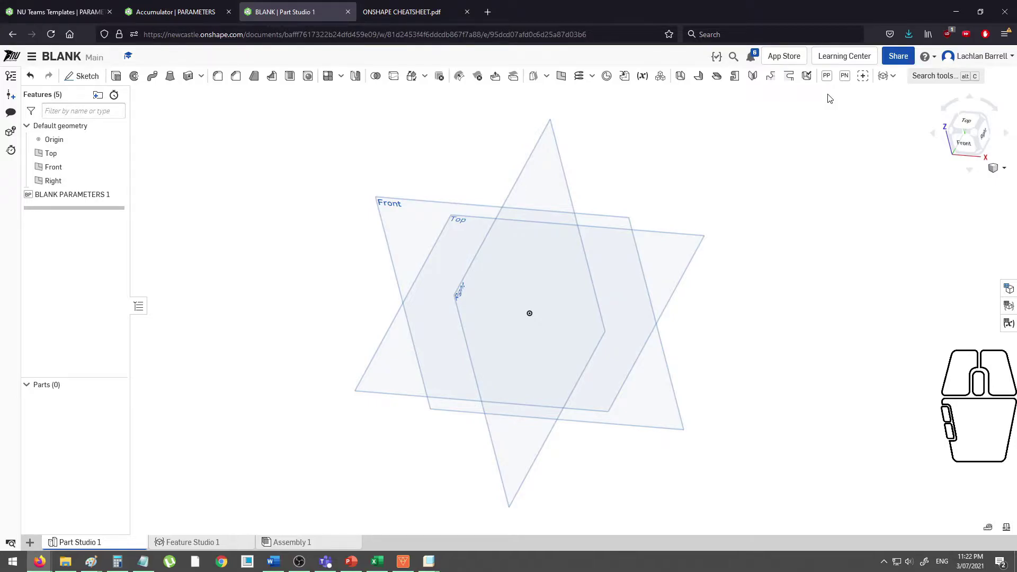
pyautogui.click(187, 541)
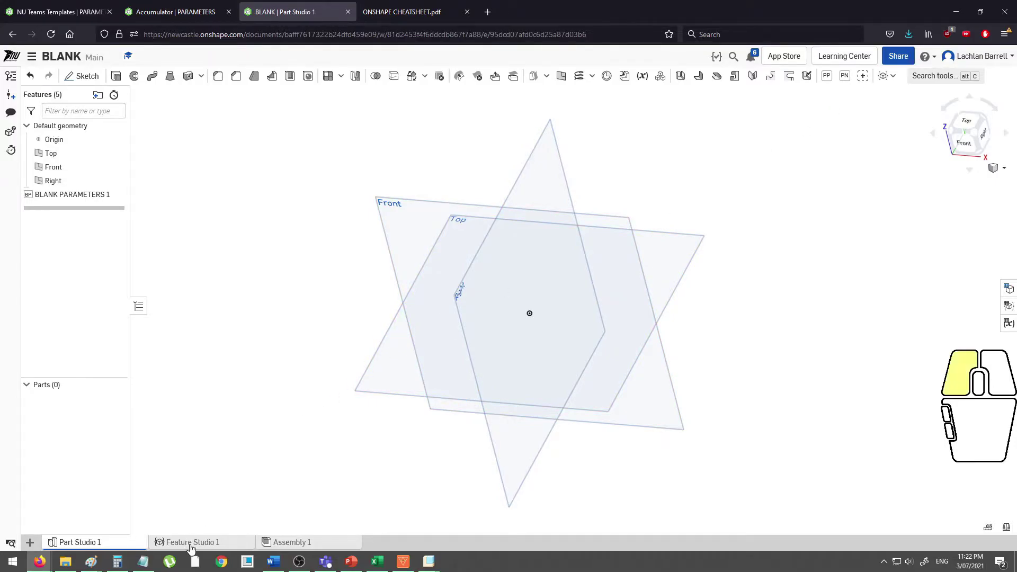
pyautogui.click(93, 542)
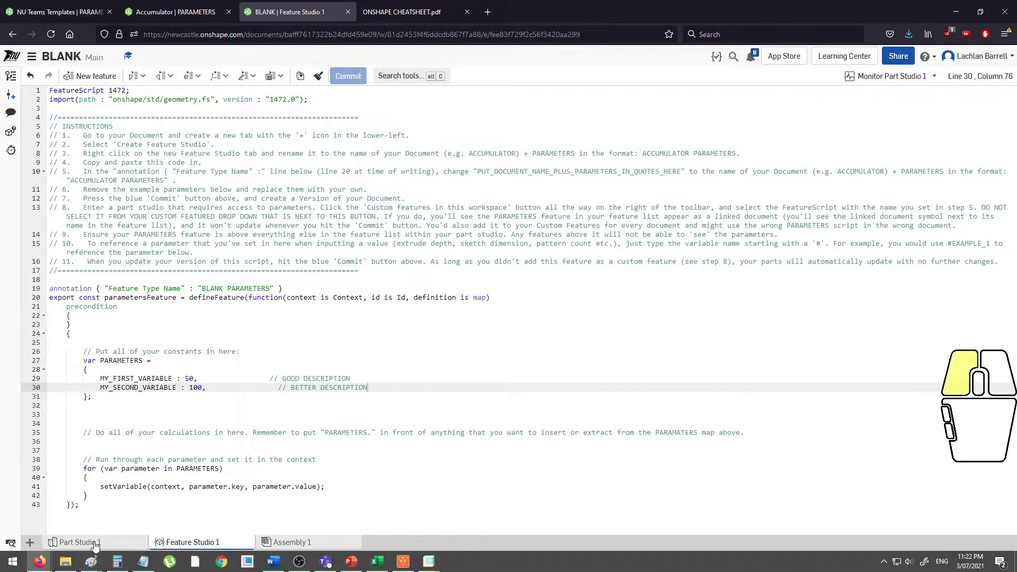
pyautogui.click(889, 76)
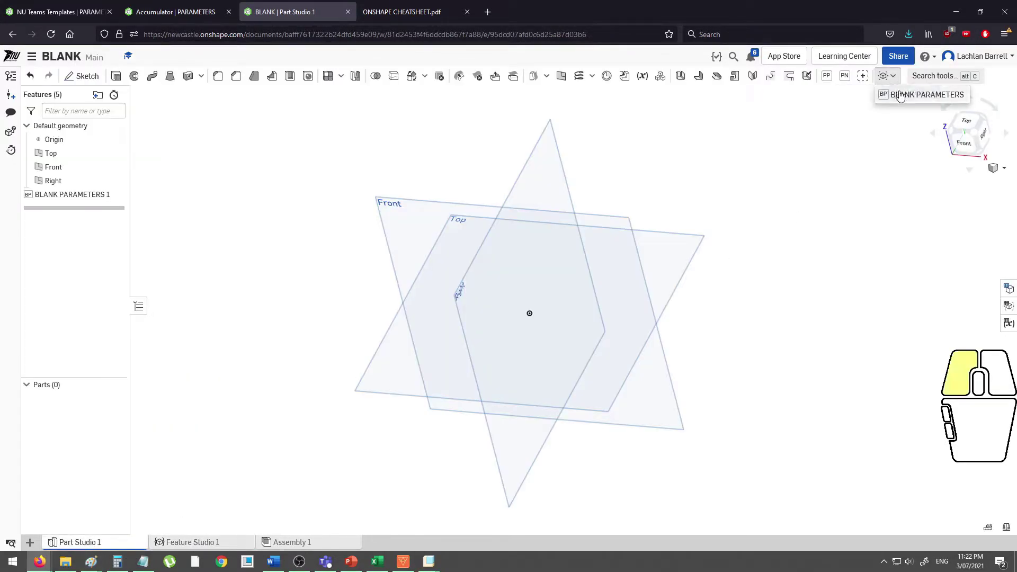
pyautogui.click(917, 93)
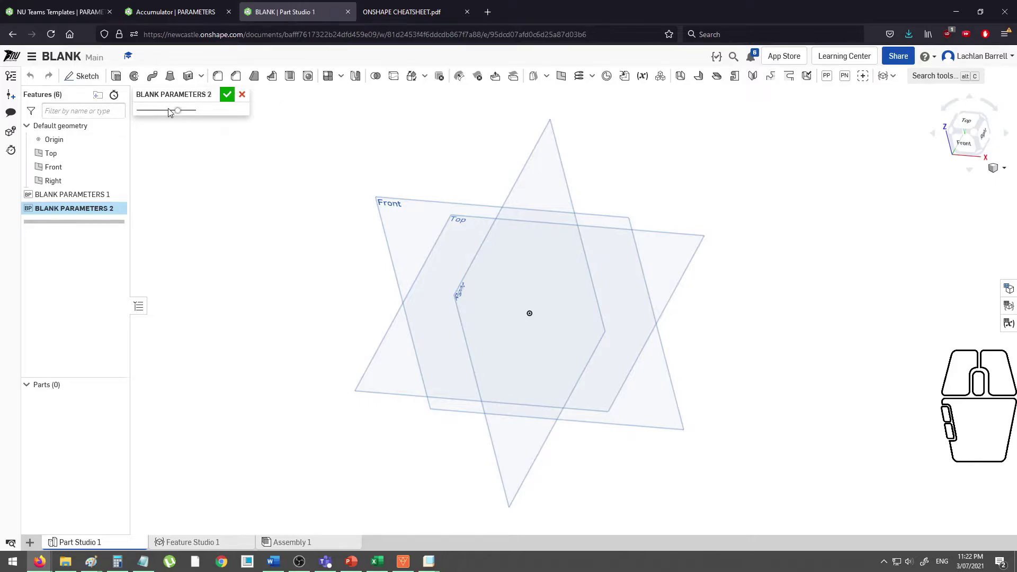
pyautogui.click(242, 96)
pyautogui.click(116, 77)
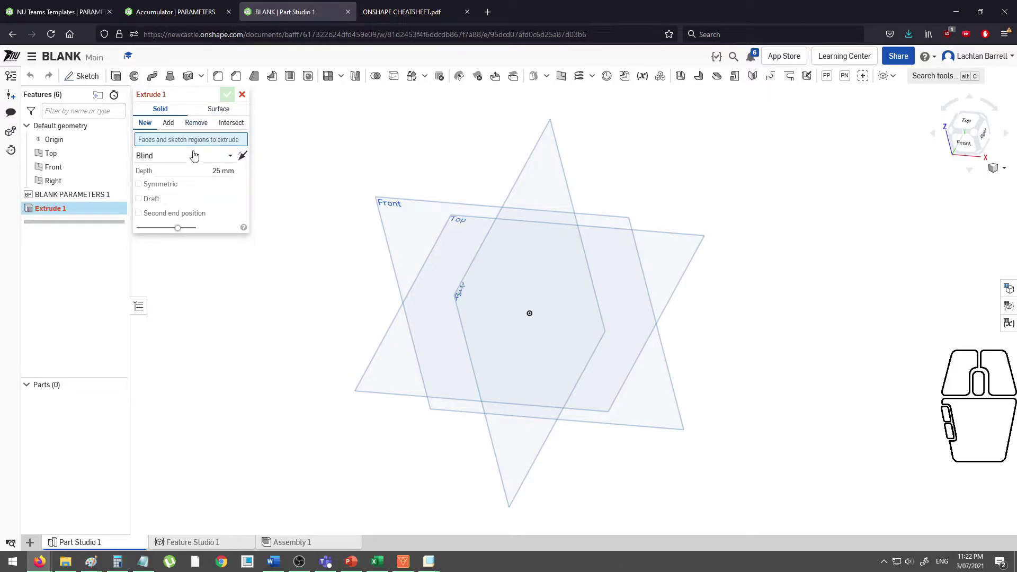
pyautogui.click(242, 95)
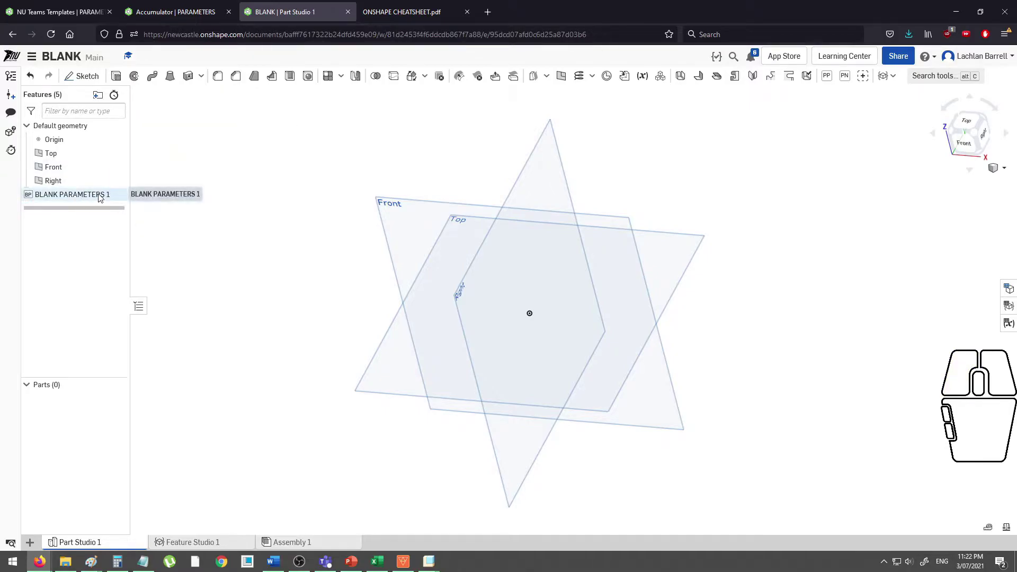
pyautogui.click(255, 167)
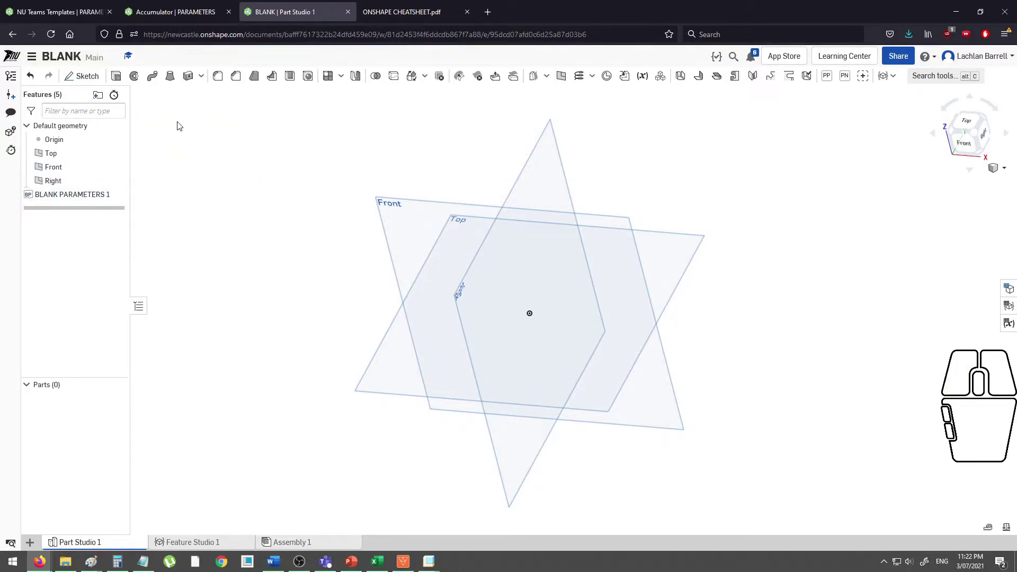
# - Sketch a rectangle about 53 mm wide on the Top plane, centred on the origin
pyautogui.click(84, 77)
pyautogui.click(677, 244)
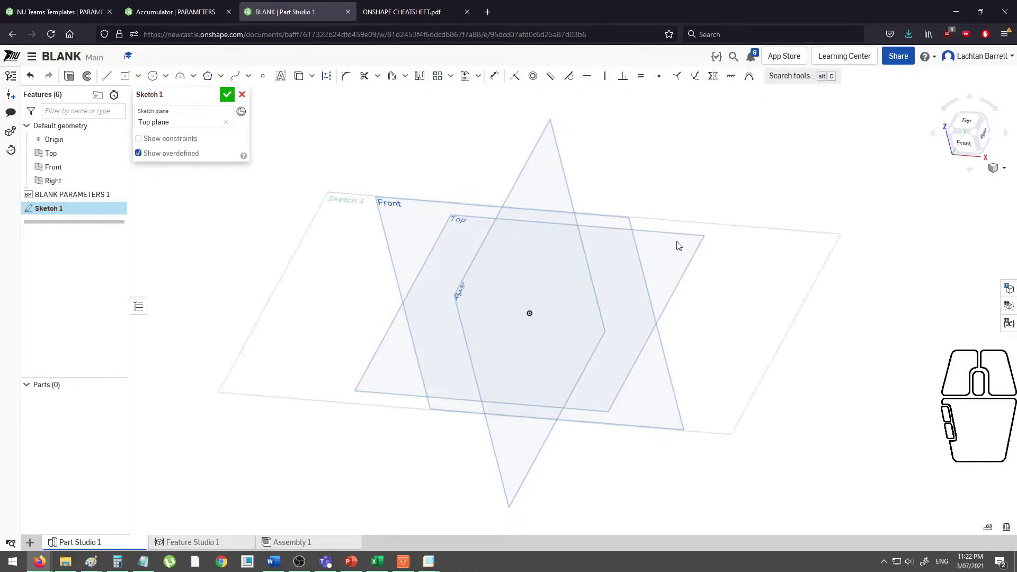
pyautogui.click(125, 76)
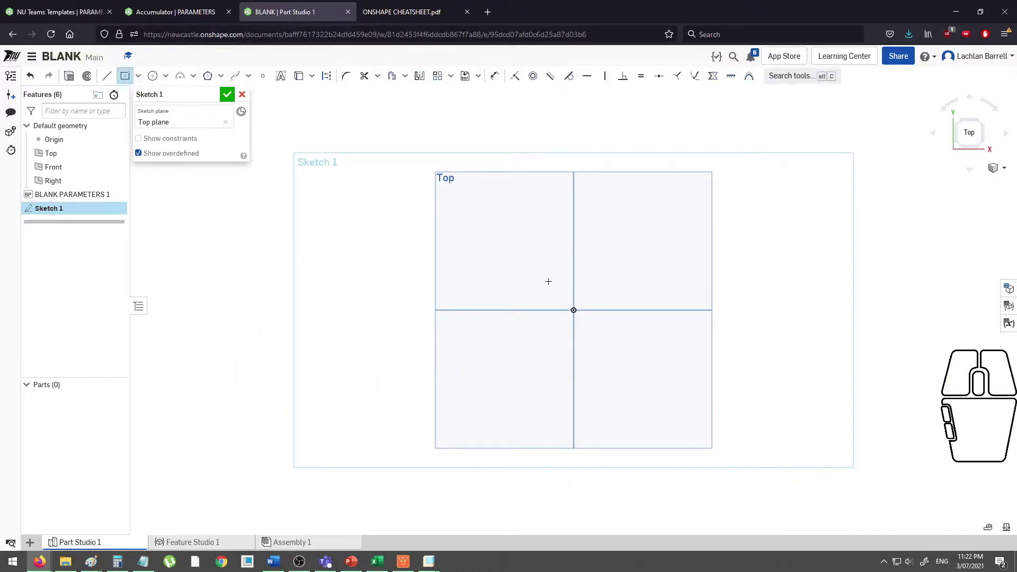
pyautogui.click(573, 309)
pyautogui.click(622, 264)
# - Dimension the rectangle's upper edge with the variable #MY_FIRST_VARIABLE
pyautogui.press('d')
pyautogui.click(594, 264)
pyautogui.click(599, 209)
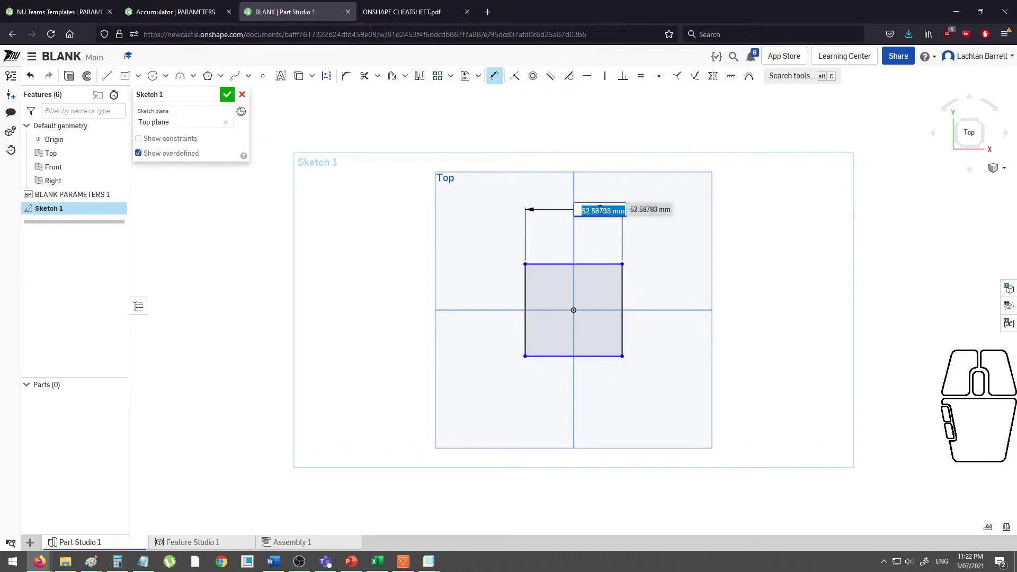
pyautogui.write('#')
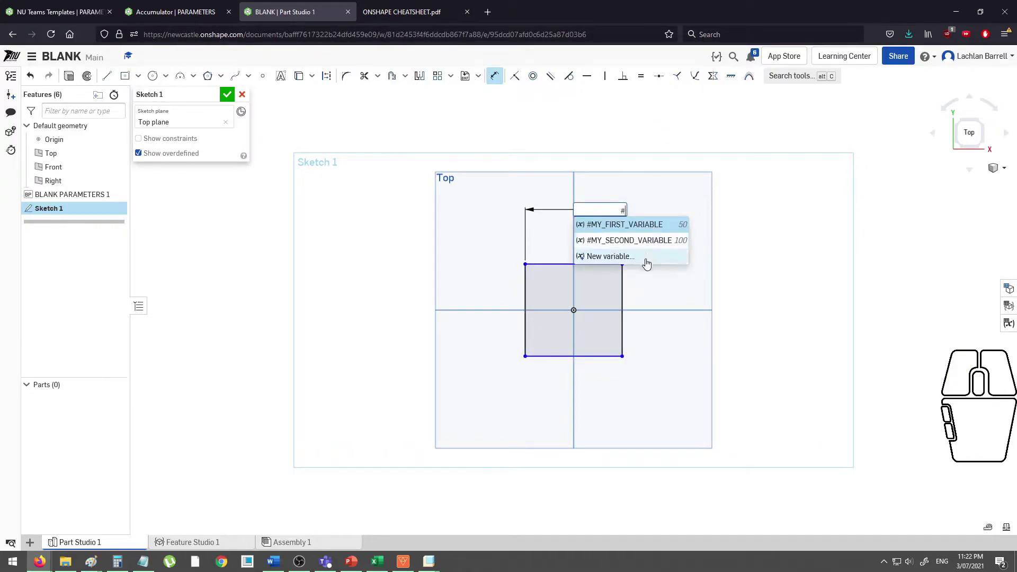
pyautogui.click(646, 225)
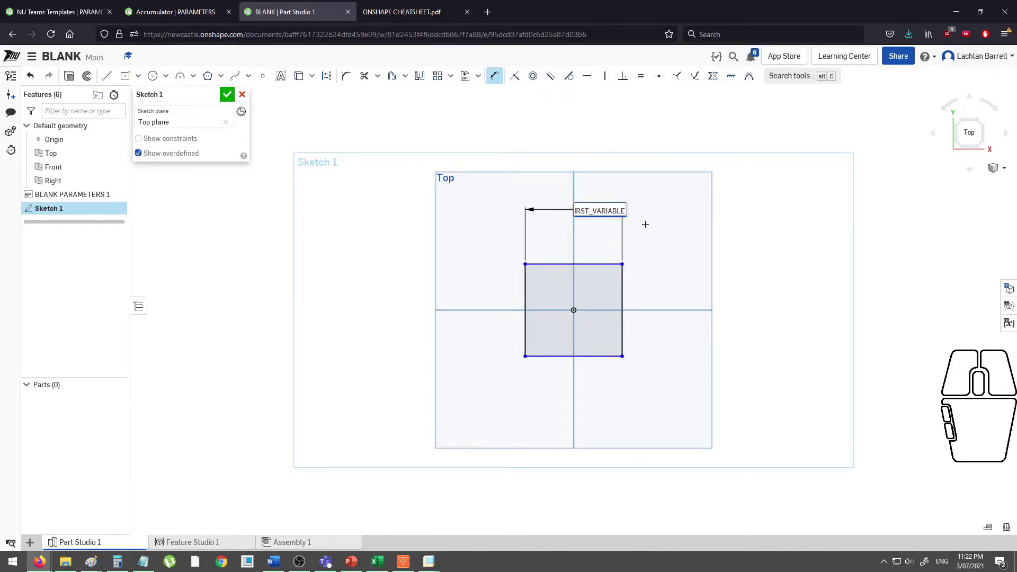
pyautogui.press('Return')
pyautogui.press('Escape')
# - Constrain the rectangle's upper and side edges equal, finish the sketch, and measure the upper edge's length
pyautogui.press('e')
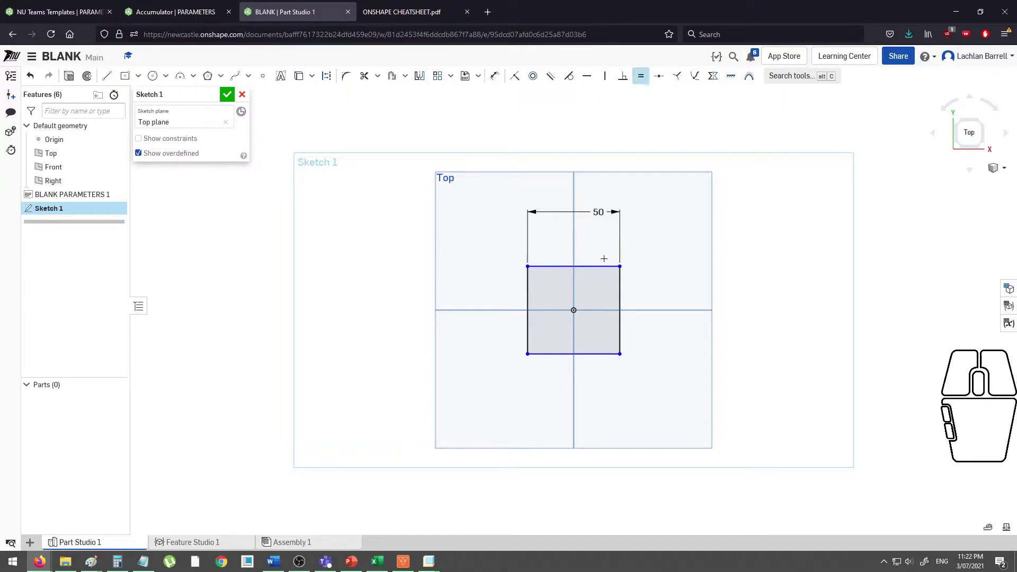
pyautogui.click(620, 286)
pyautogui.press('Escape')
pyautogui.click(227, 94)
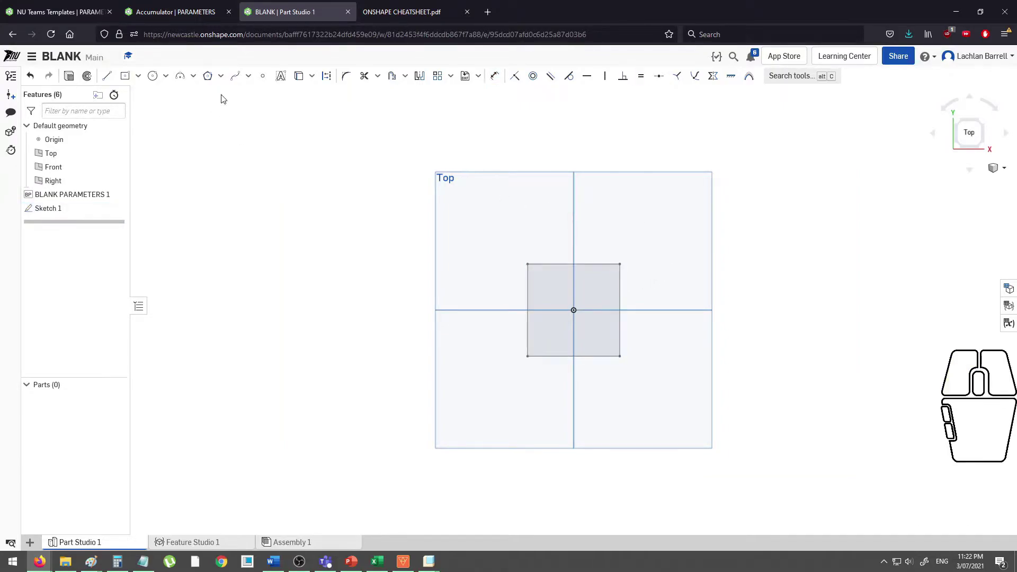
pyautogui.moveTo(484, 255); pyautogui.dragTo(480, 252, button='middle')
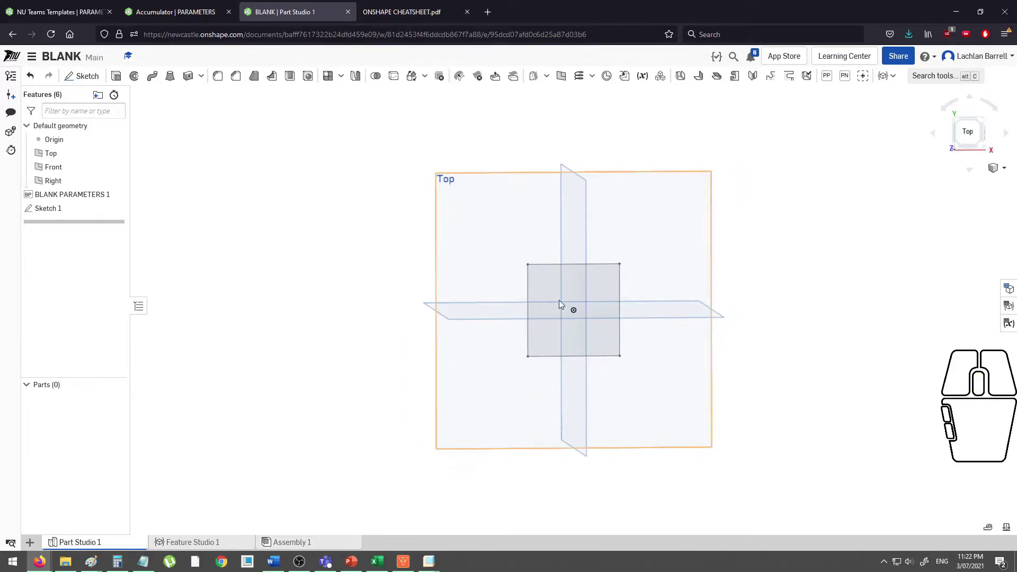
pyautogui.click(595, 265)
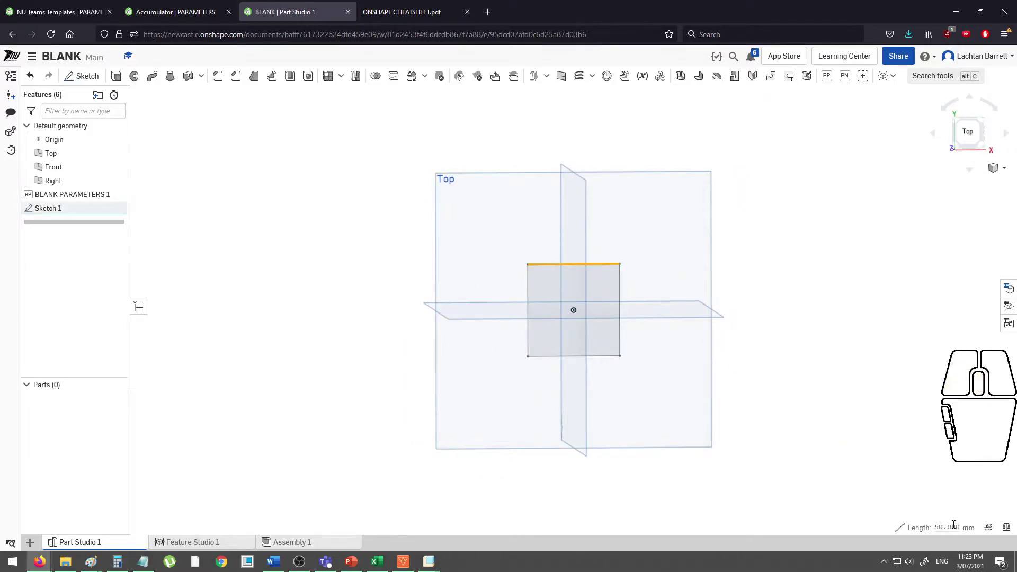
# - Set MY_FIRST_VARIABLE to 150 in the Feature Studio 1 parameters script and commit the change
pyautogui.click(177, 542)
pyautogui.click(189, 378)
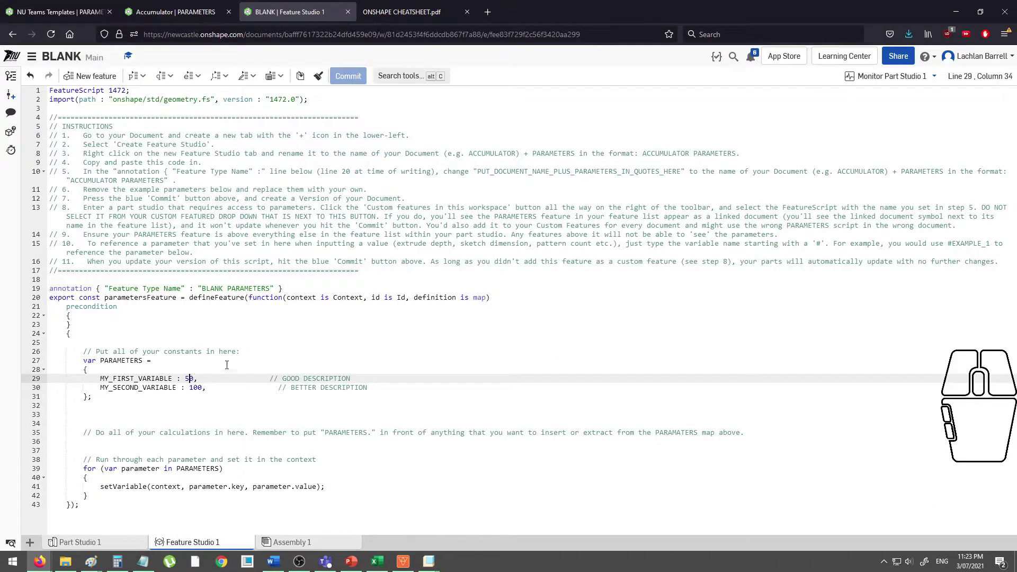
pyautogui.write('1')
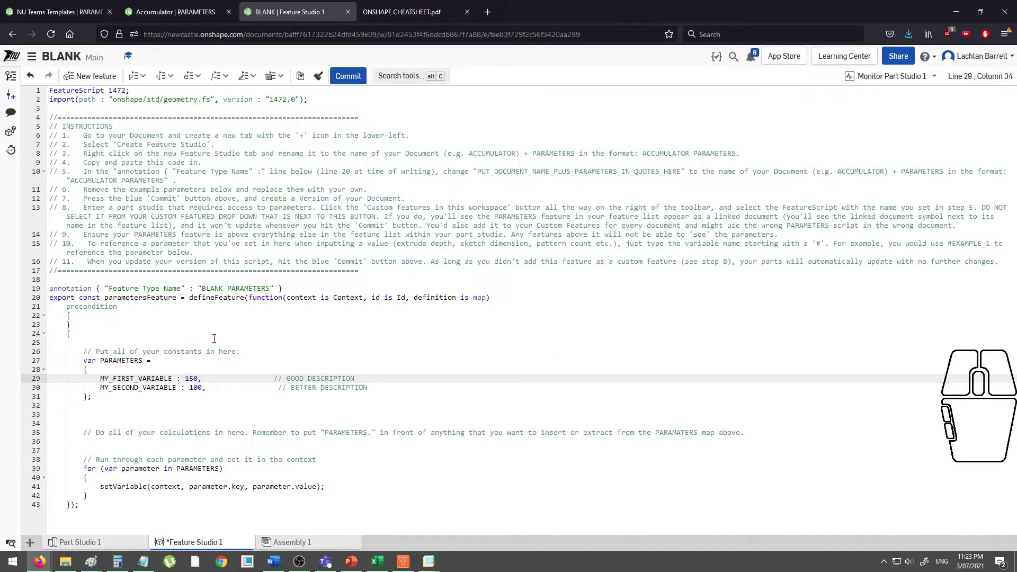
pyautogui.click(349, 80)
# - Return to Part Studio 1 and measure the length of the sketched square's upper edge
pyautogui.click(107, 543)
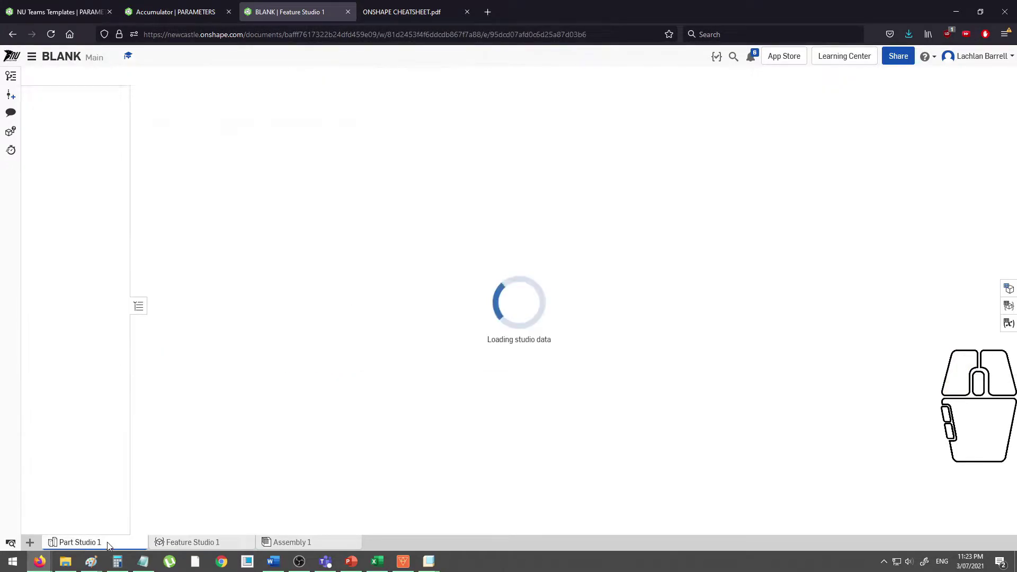
pyautogui.click(618, 174)
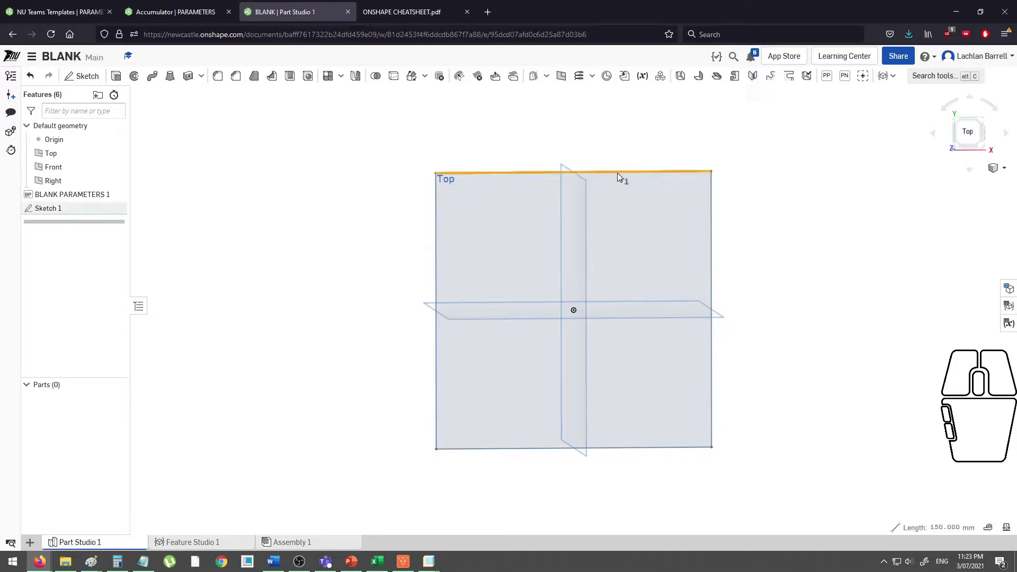
pyautogui.moveTo(935, 529)
# - Extrude the square sketch region as a new solid with its blind depth set to #MY_SECOND_VARIABLE
pyautogui.click(401, 168)
pyautogui.keyDown('ctrl'); pyautogui.moveTo(400, 163); pyautogui.dragTo(341, 182, button='middle'); pyautogui.keyUp('ctrl')
pyautogui.scroll(2, 341, 182)
pyautogui.click(111, 74)
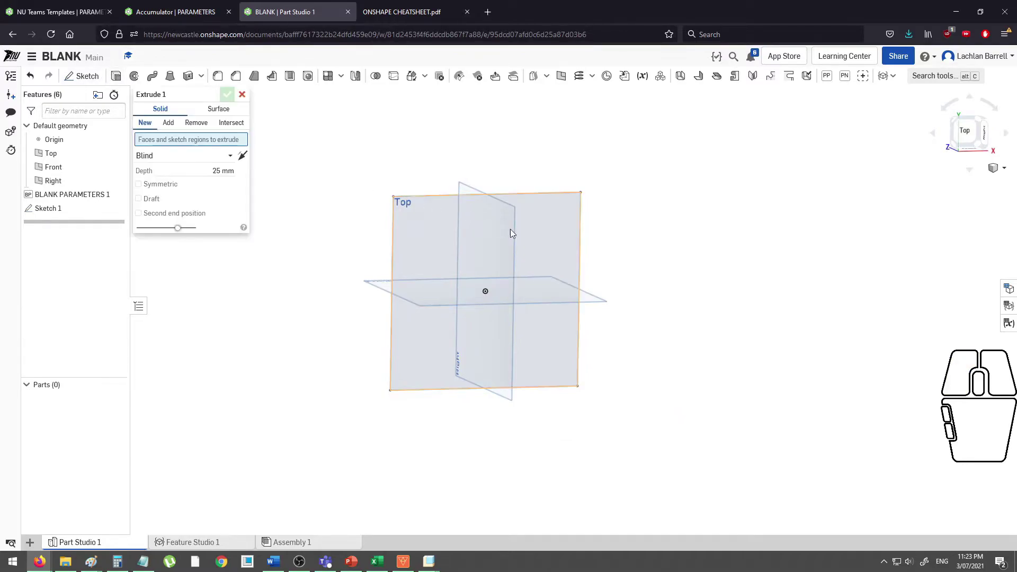
pyautogui.click(528, 228)
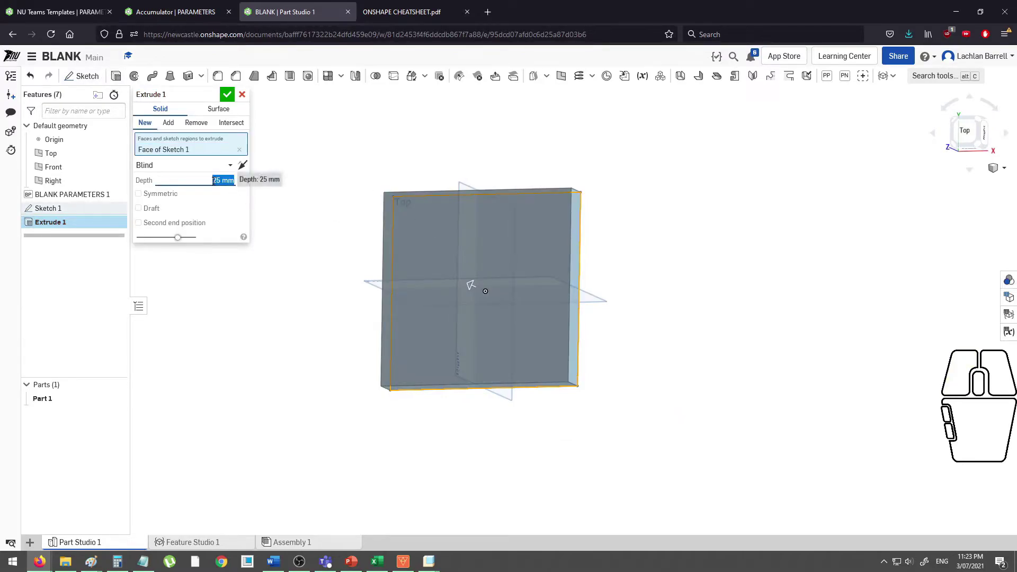
pyautogui.write('#')
pyautogui.press('Down')
pyautogui.press('Return')
pyautogui.scroll(2, 464, 205)
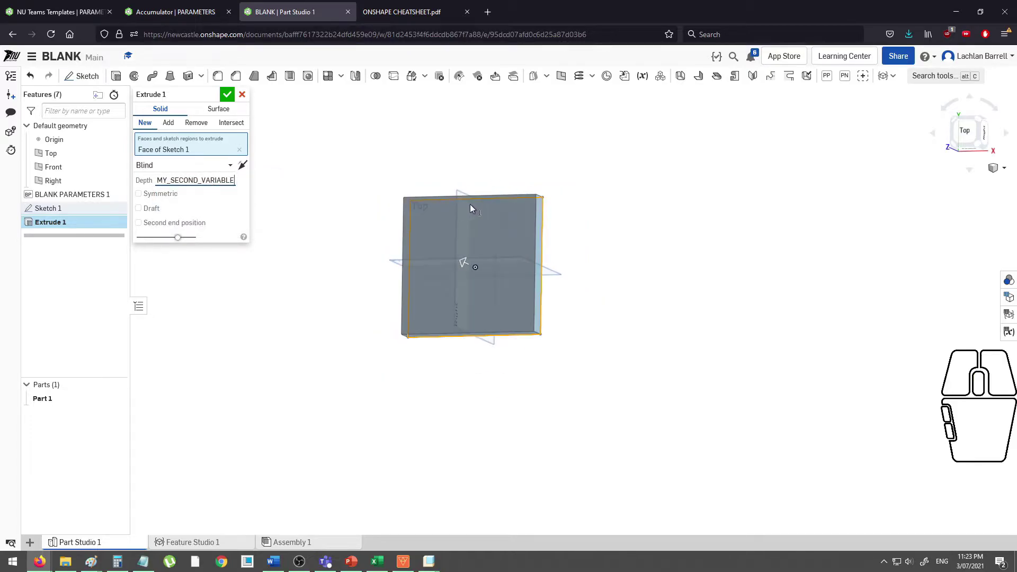
pyautogui.moveTo(469, 204); pyautogui.dragTo(565, 259, button='middle')
pyautogui.moveTo(464, 216); pyautogui.dragTo(412, 227, button='middle')
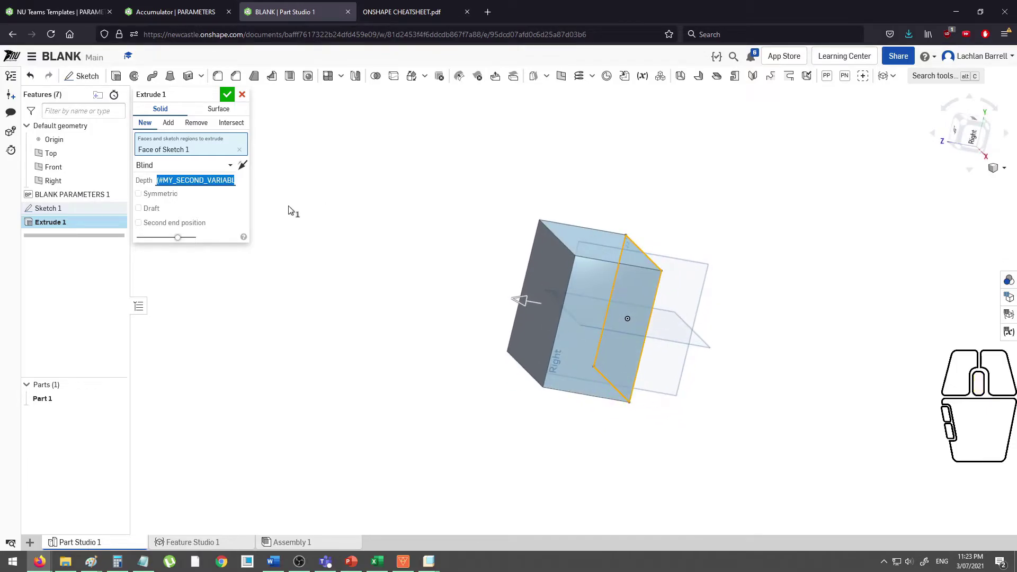
# - Give the extrude a second end position with a blind depth of 0.5 * #MY_SECOND_VARIABLE and accept the feature
pyautogui.click(179, 227)
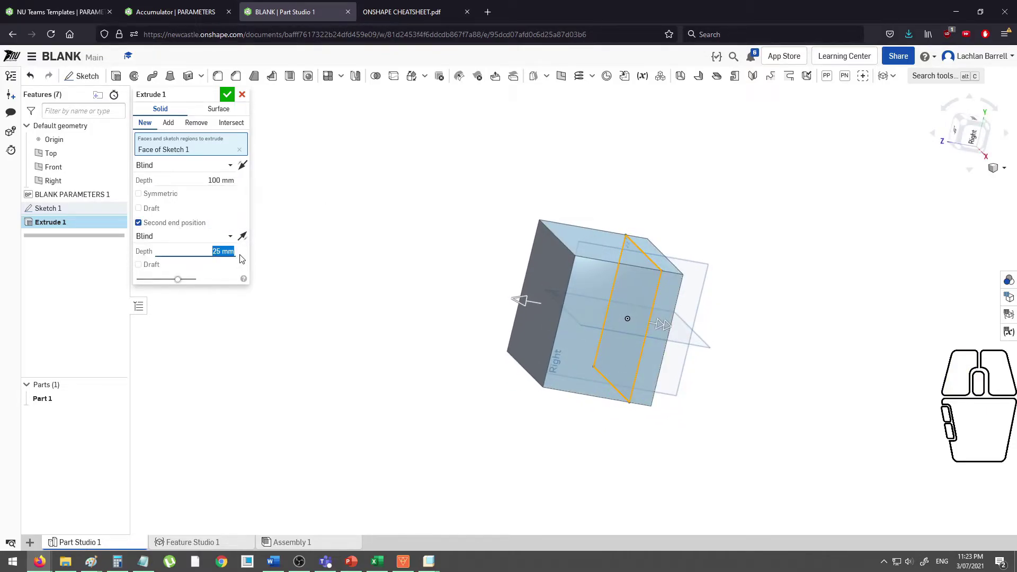
pyautogui.write('0.5 * #')
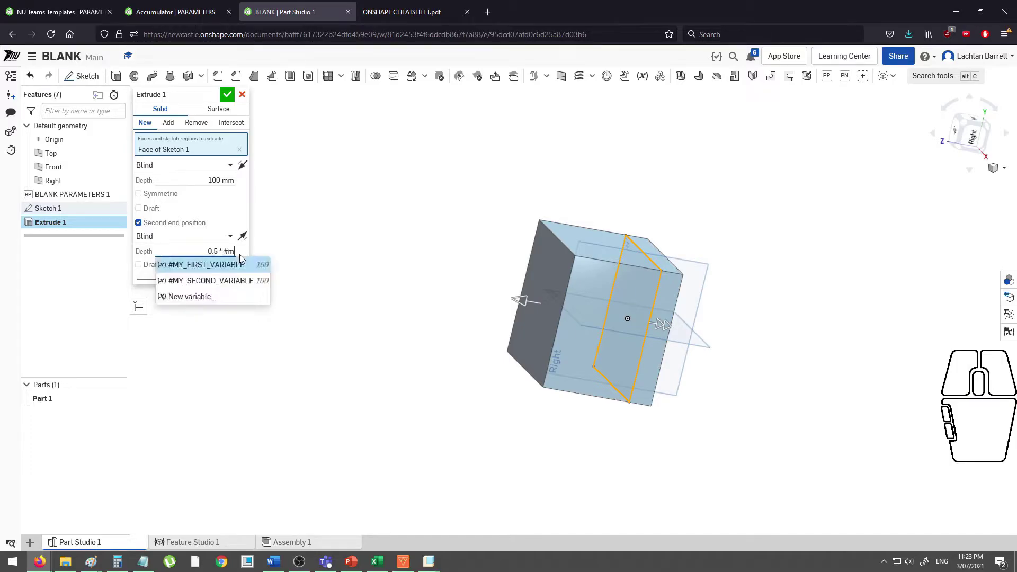
pyautogui.write('m')
pyautogui.press('Down')
pyautogui.press('Return')
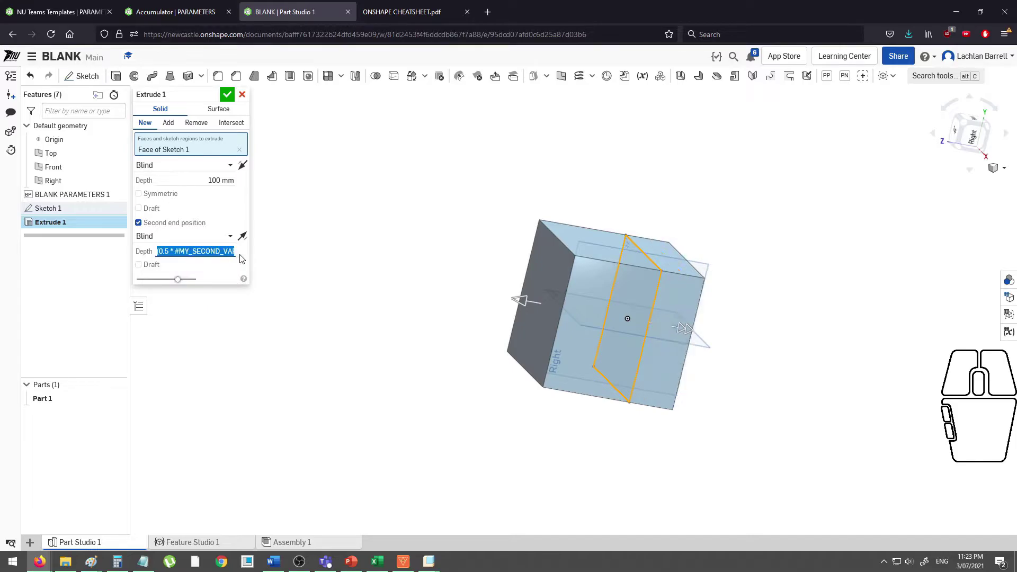
pyautogui.moveTo(474, 267); pyautogui.dragTo(480, 270, button='middle')
pyautogui.click(228, 95)
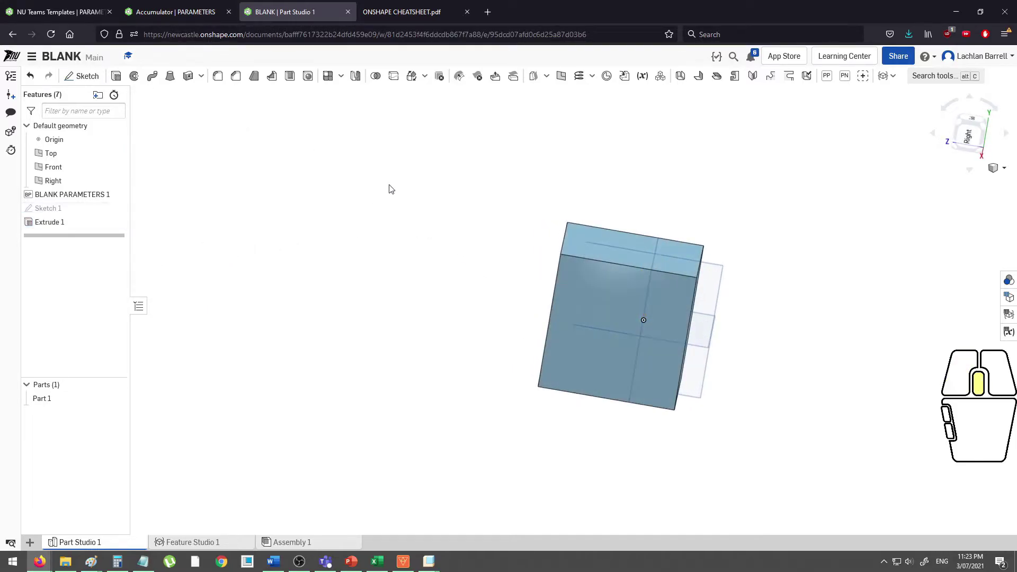
# - Review the constants, calculation area and instruction comments in the BLANK document's Feature Studio 1 script
pyautogui.moveTo(538, 228)
pyautogui.mouseDown(button='middle')
pyautogui.moveTo(465, 227)
pyautogui.moveTo(491, 234)
pyautogui.moveTo(507, 192)
pyautogui.moveTo(549, 233)
pyautogui.mouseUp(button='middle')
pyautogui.click(181, 542)
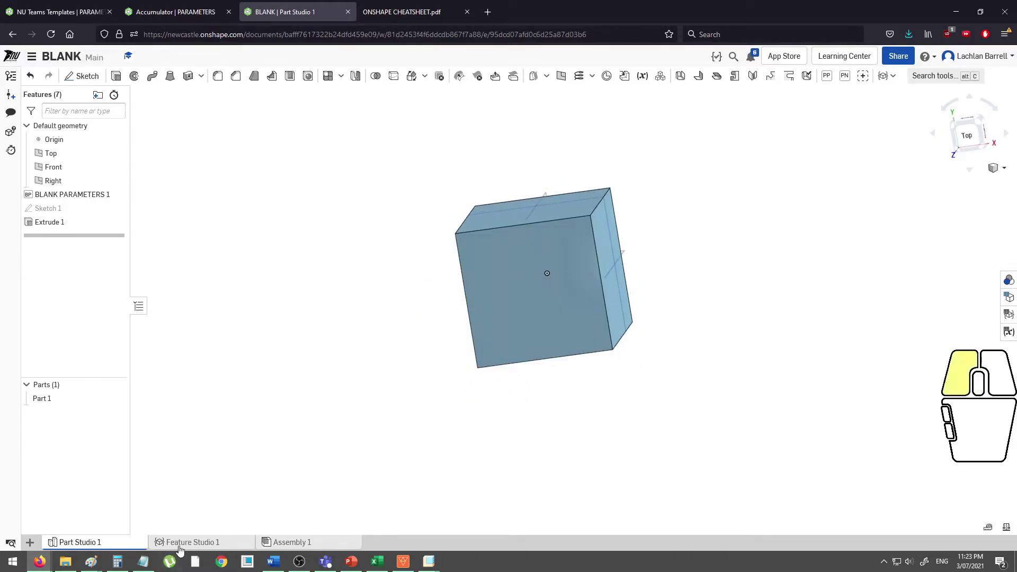
pyautogui.click(238, 378)
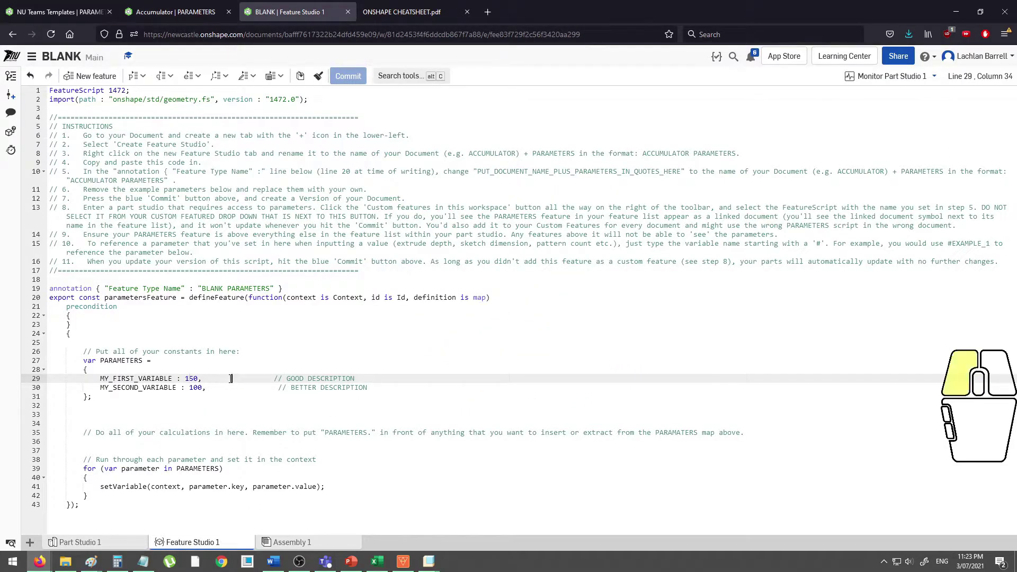
pyautogui.click(242, 450)
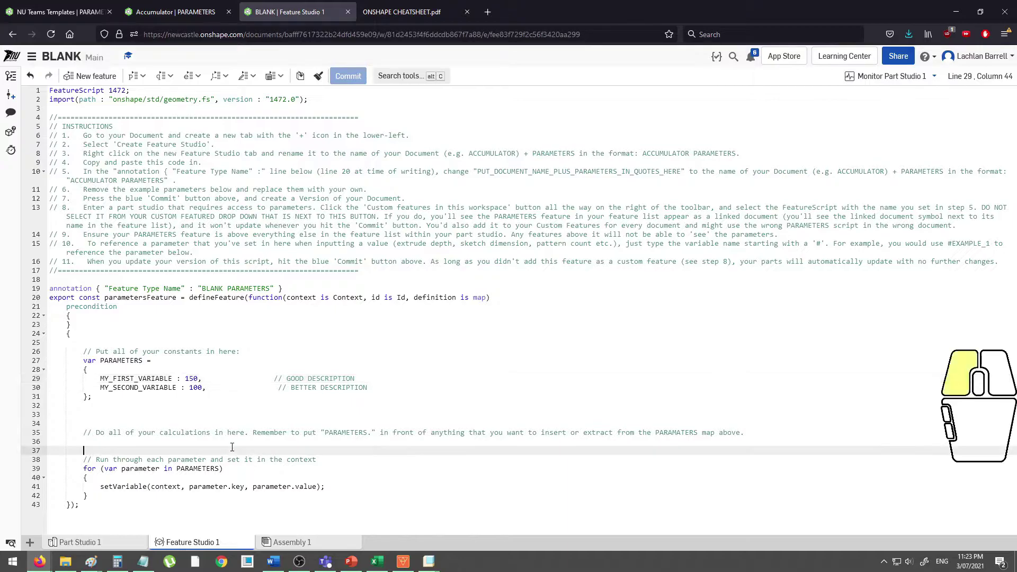
pyautogui.moveTo(400, 272); pyautogui.dragTo(46, 123)
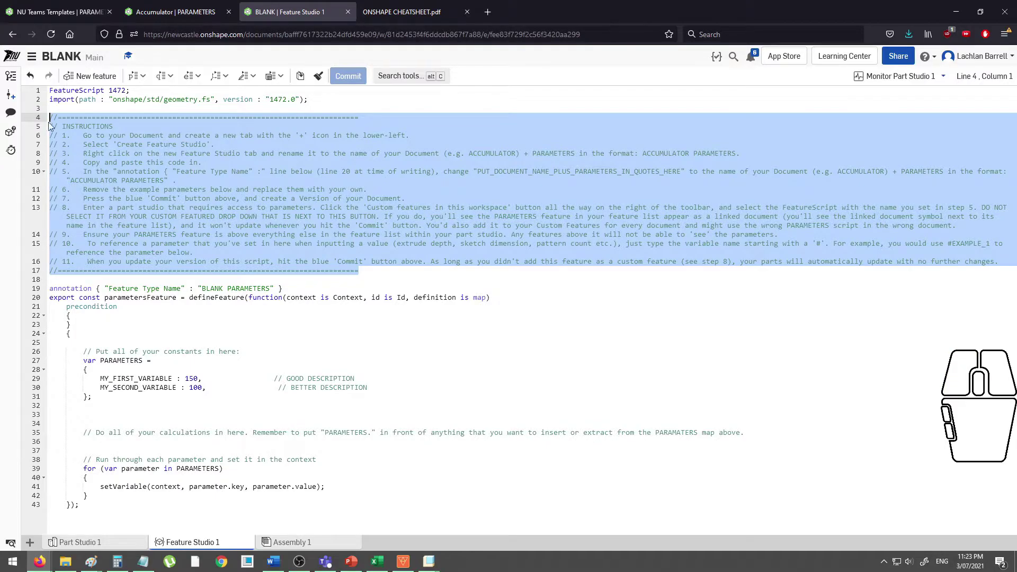
pyautogui.click(366, 272)
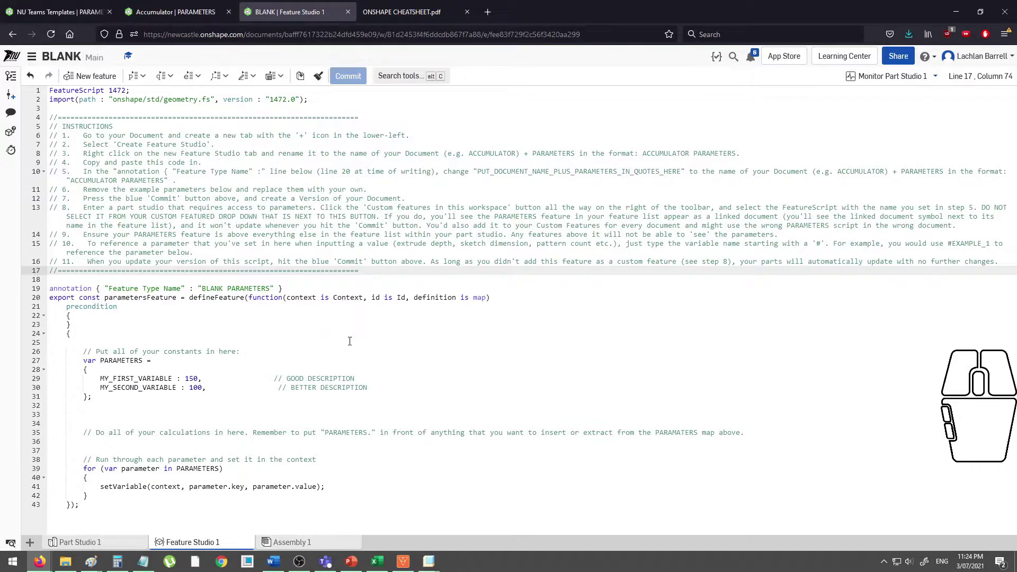
# - Review the example constants and the EXAMPLE_3 and EXAMPLE_4 calculations in the NU Teams Templates PARAMETERS template script
pyautogui.click(58, 12)
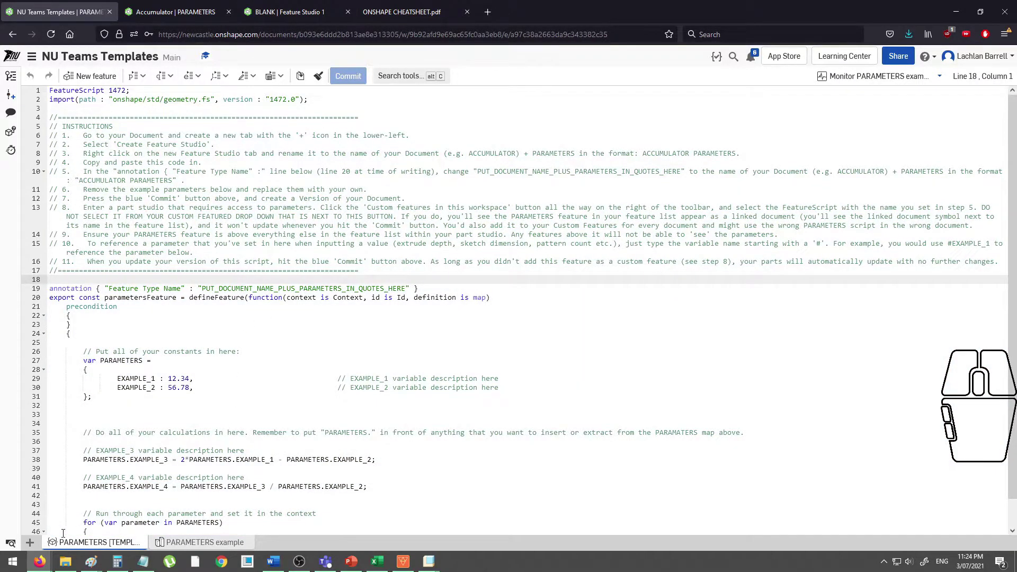
pyautogui.scroll(-1, 163, 358)
pyautogui.doubleClick(136, 350)
pyautogui.doubleClick(151, 360)
pyautogui.click(210, 372)
pyautogui.moveTo(83, 431); pyautogui.dragTo(382, 465)
pyautogui.click(383, 461)
# - Open the PARAMETERS example Part Studio and roll its feature list forward to below the READ COMMENT feature
pyautogui.click(208, 543)
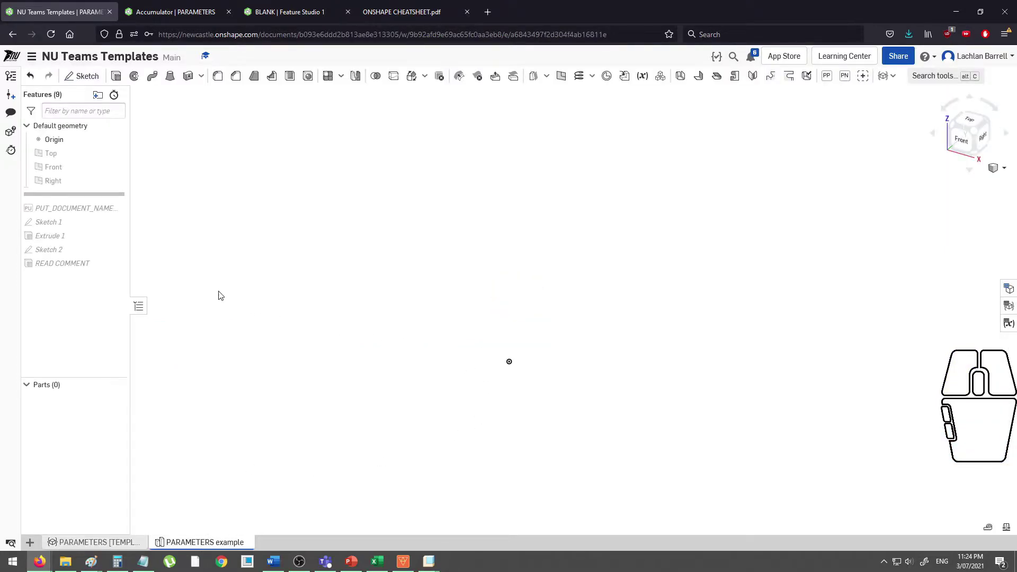
pyautogui.moveTo(72, 195); pyautogui.dragTo(85, 263)
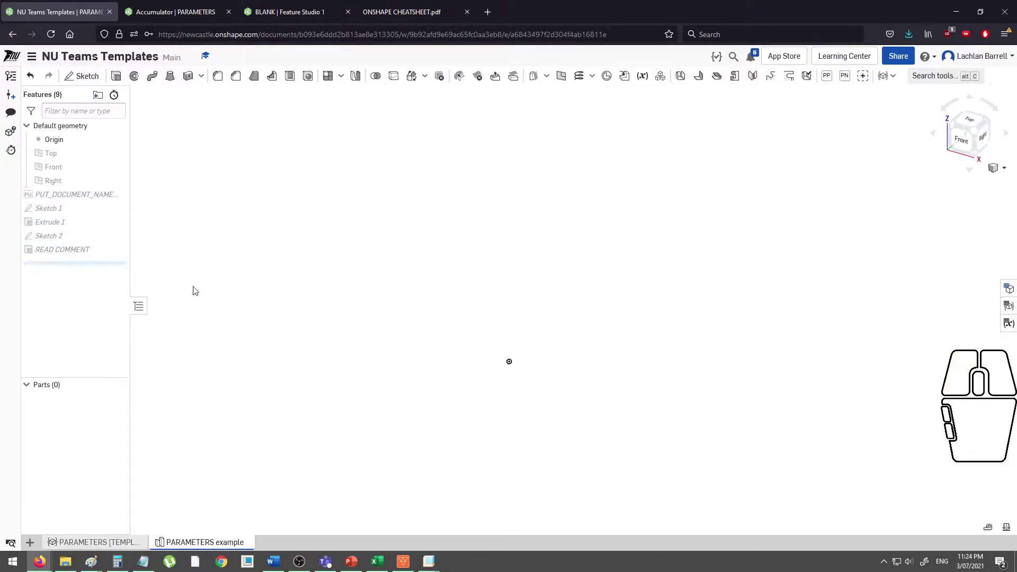
pyautogui.click(317, 302)
pyautogui.scroll(2, 354, 305)
pyautogui.scroll(-2, 395, 311)
pyautogui.moveTo(466, 320)
pyautogui.mouseDown(button='middle')
pyautogui.moveTo(470, 298)
pyautogui.moveTo(470, 336)
pyautogui.mouseUp(button='middle')
# - Inspect the variable expressions behind the length and height dimensions of Sketch 1, closing the sketch without changes
pyautogui.click(69, 208)
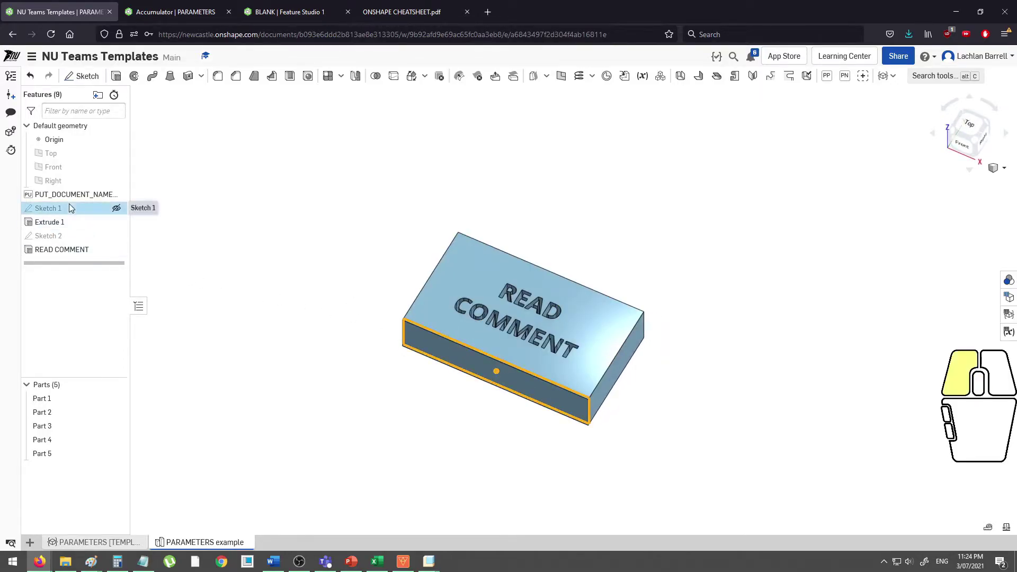
pyautogui.doubleClick(69, 207)
pyautogui.moveTo(422, 380)
pyautogui.mouseDown(button='middle')
pyautogui.moveTo(455, 365)
pyautogui.moveTo(482, 399)
pyautogui.mouseUp(button='middle')
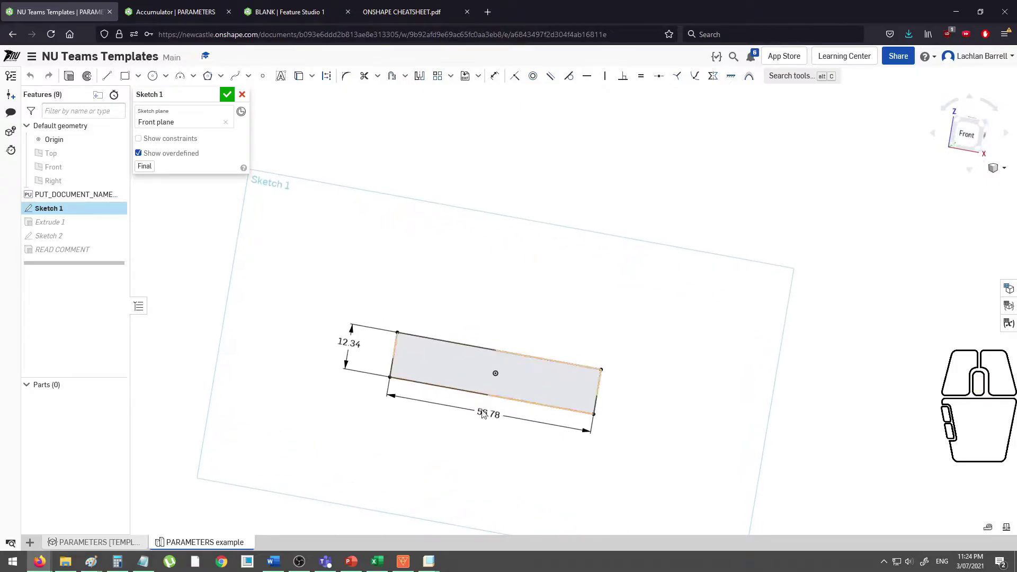
pyautogui.doubleClick(484, 414)
pyautogui.click(484, 413)
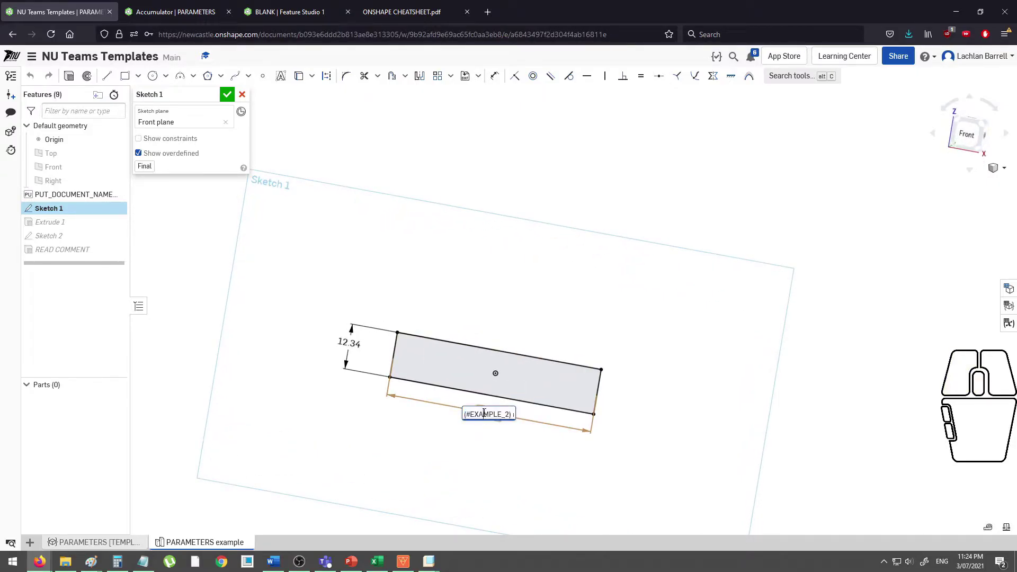
pyautogui.doubleClick(349, 343)
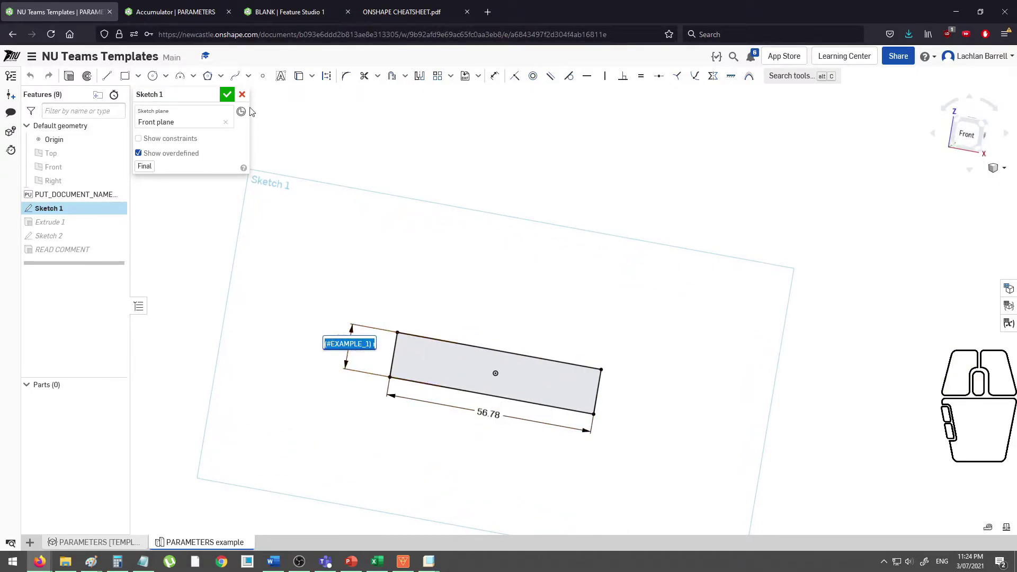
pyautogui.click(242, 94)
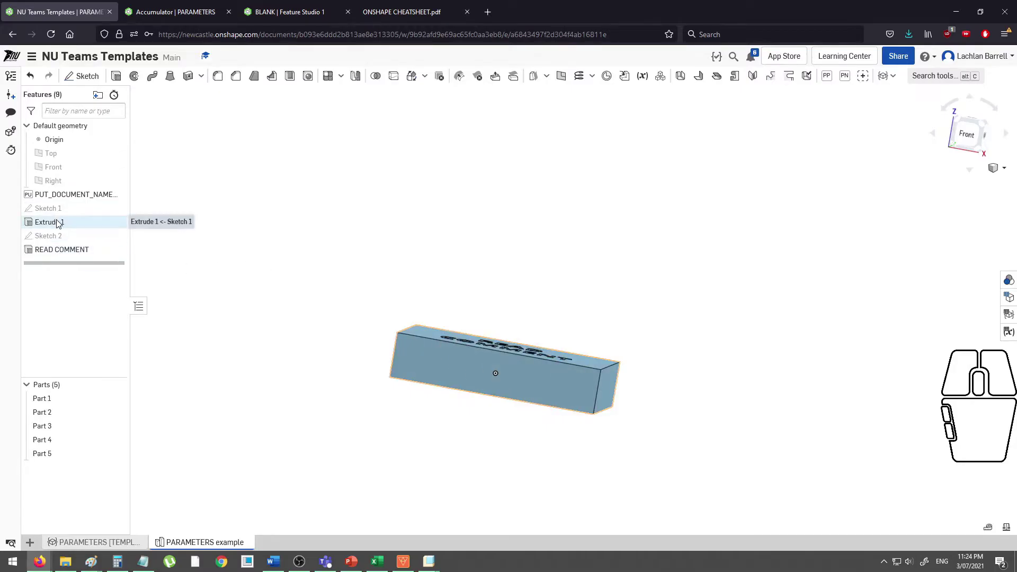
# - Read the comment attached to the example part's extrude face, then close the comments
pyautogui.moveTo(386, 261); pyautogui.dragTo(483, 318, button='right')
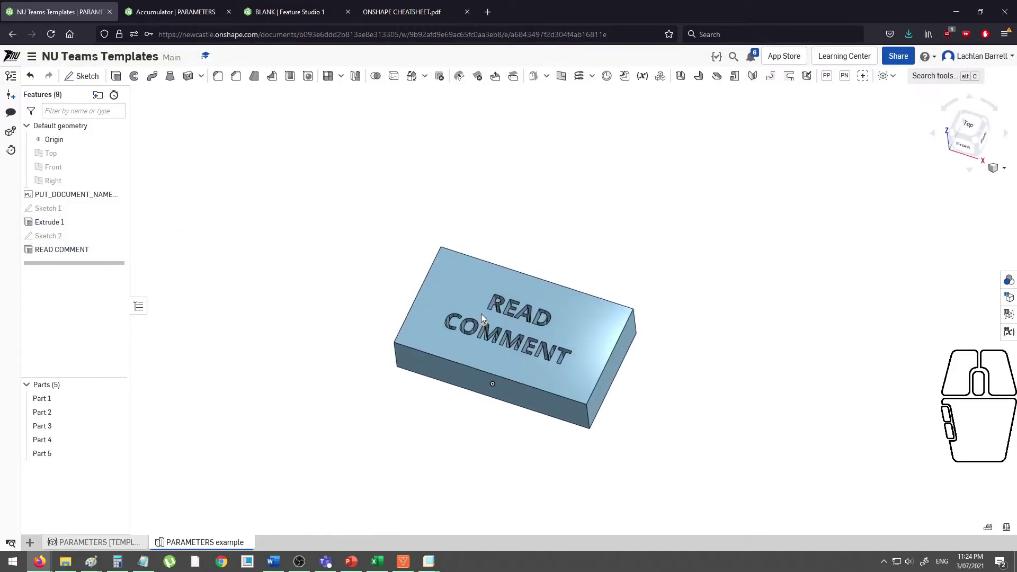
pyautogui.click(11, 112)
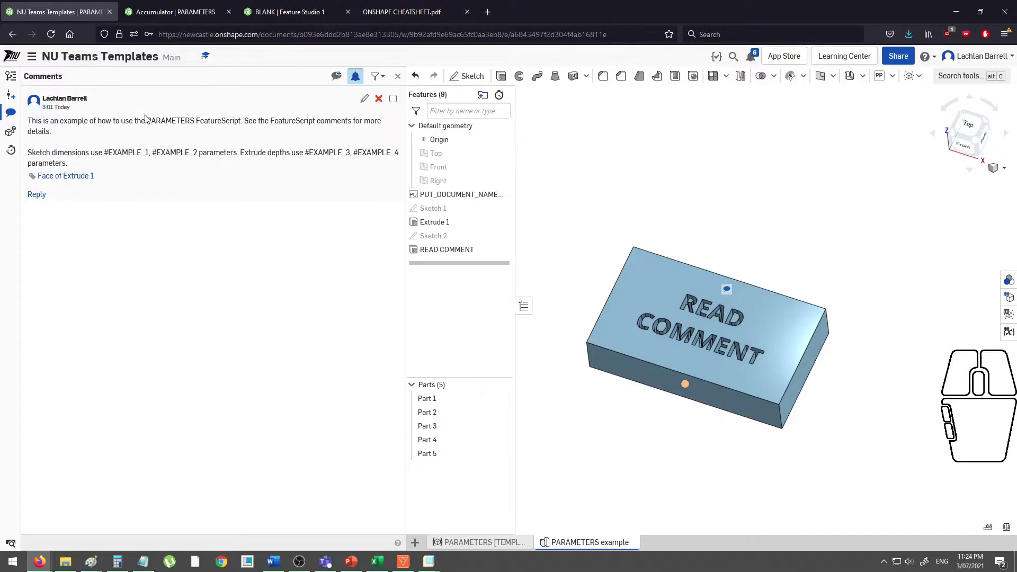
pyautogui.click(11, 112)
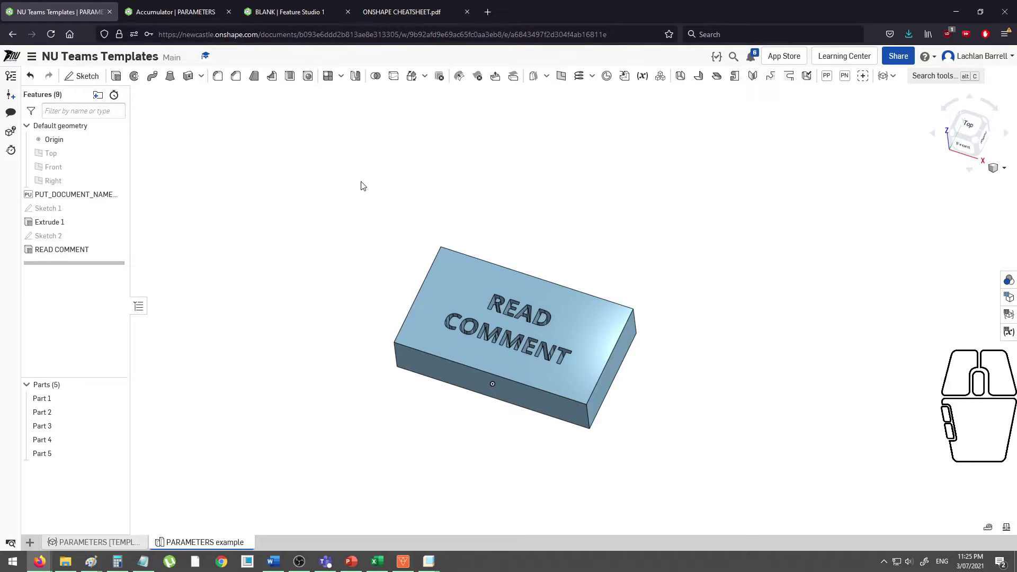
# - In the BLANK document's Part Studio 1, add the PUT_DOCUMENT_NAME_PLUS_PARAMETERS_IN_QUOTES_HERE custom feature from NU Teams Templates to the toolbar
pyautogui.click(334, 12)
pyautogui.click(325, 208)
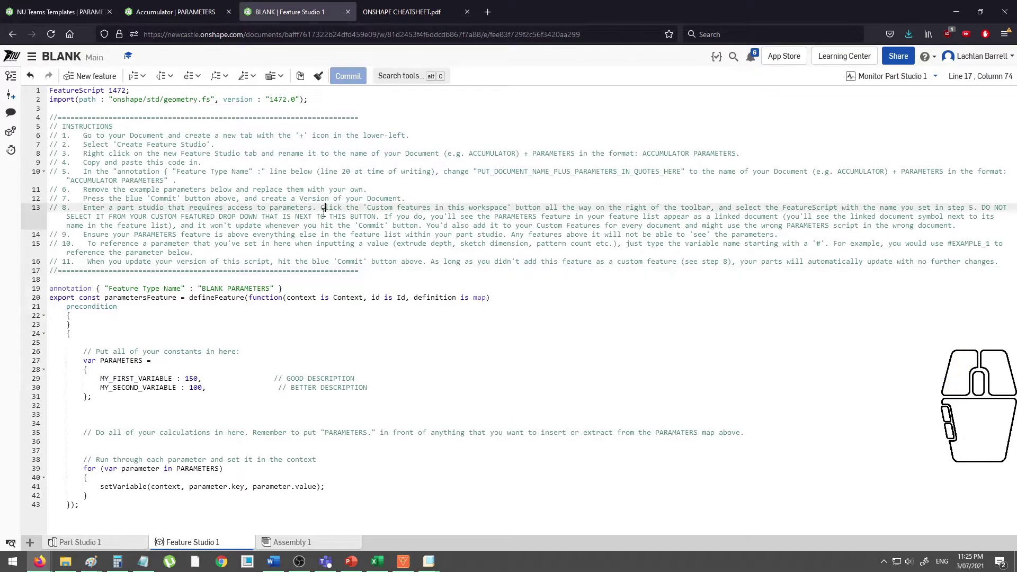
pyautogui.click(99, 542)
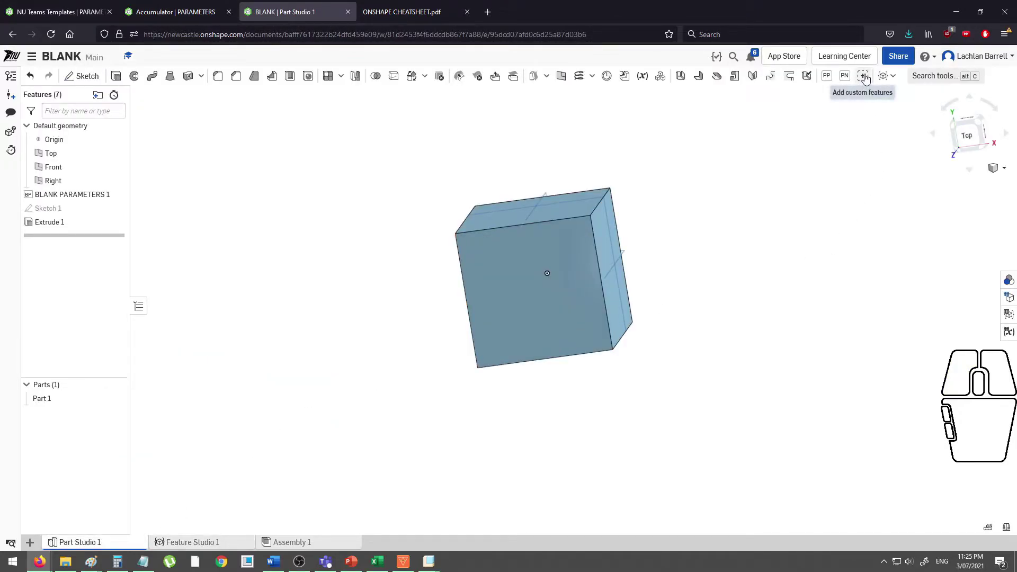
pyautogui.click(866, 78)
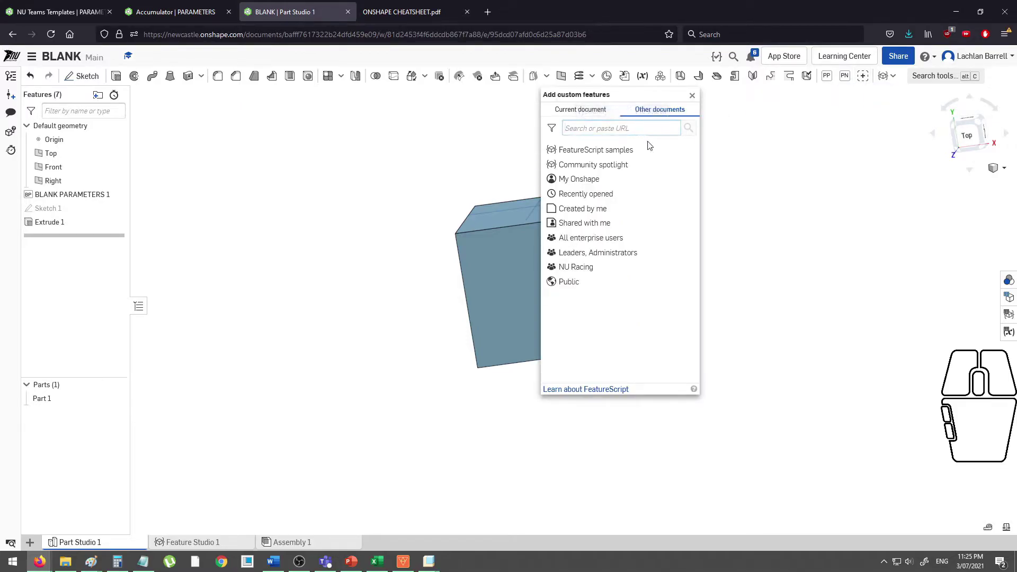
pyautogui.click(635, 197)
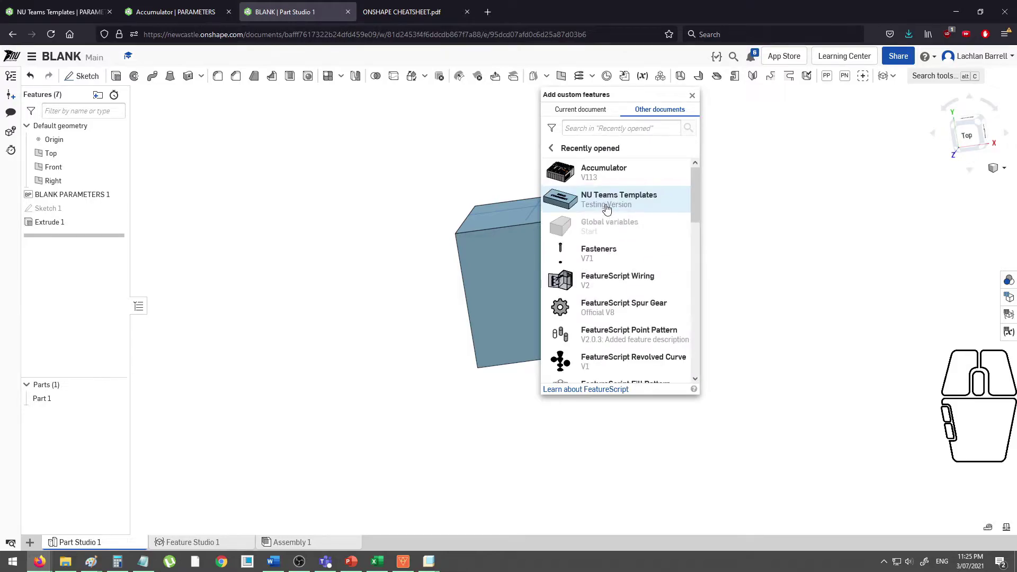
pyautogui.click(652, 206)
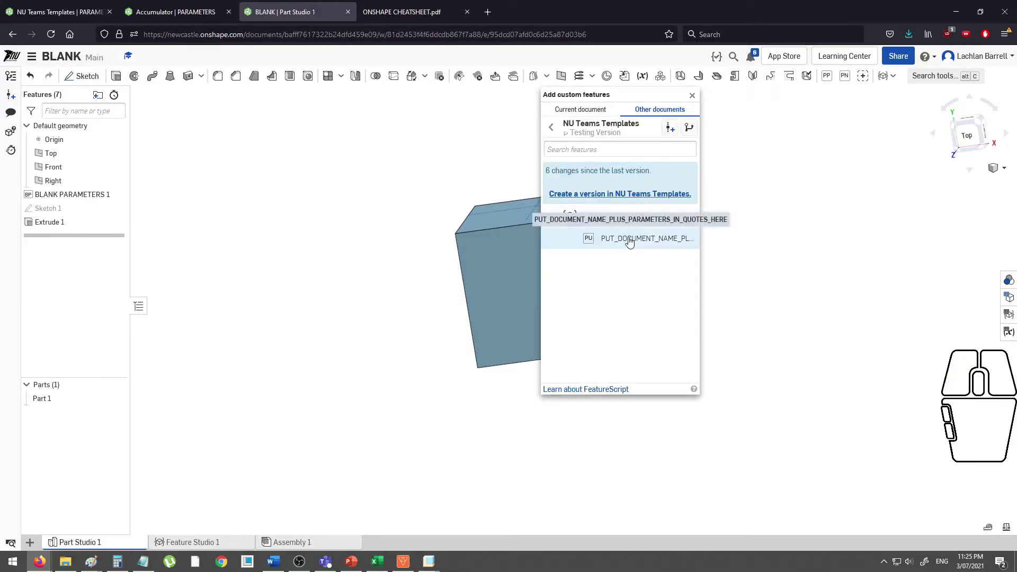
pyautogui.click(631, 240)
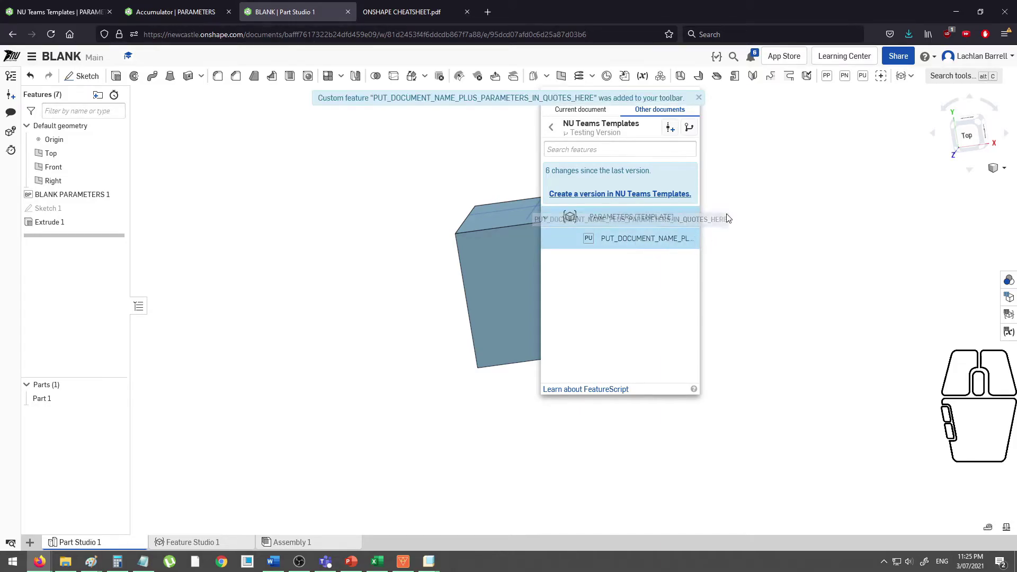
pyautogui.click(699, 101)
pyautogui.click(696, 100)
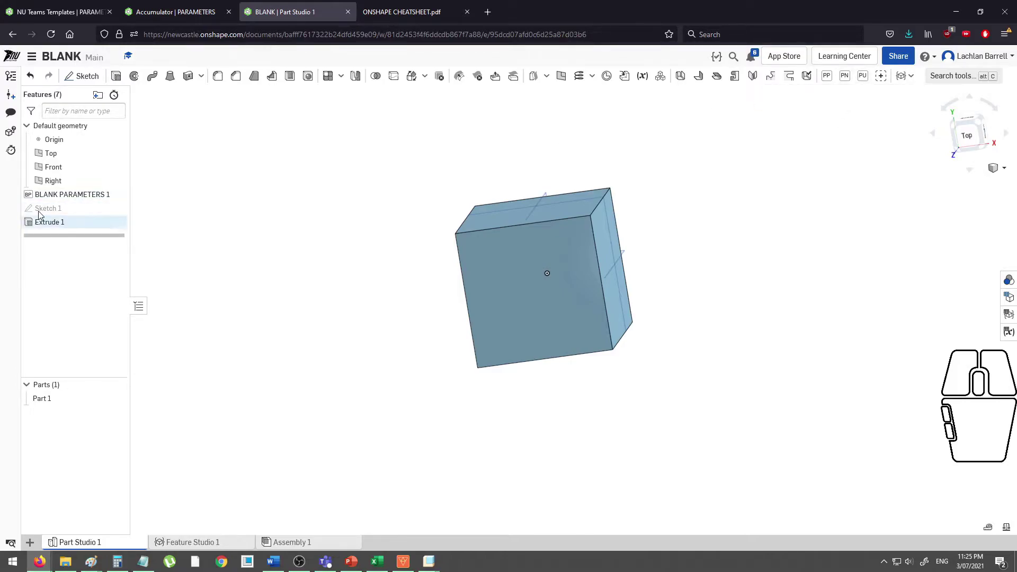
# - Insert the PUT_DOCUMENT_NAME_PLUS_PARAMETERS_IN_QUOTES_HERE feature into Part Studio 1 and reorder it to sit directly above Sketch 1
pyautogui.click(846, 155)
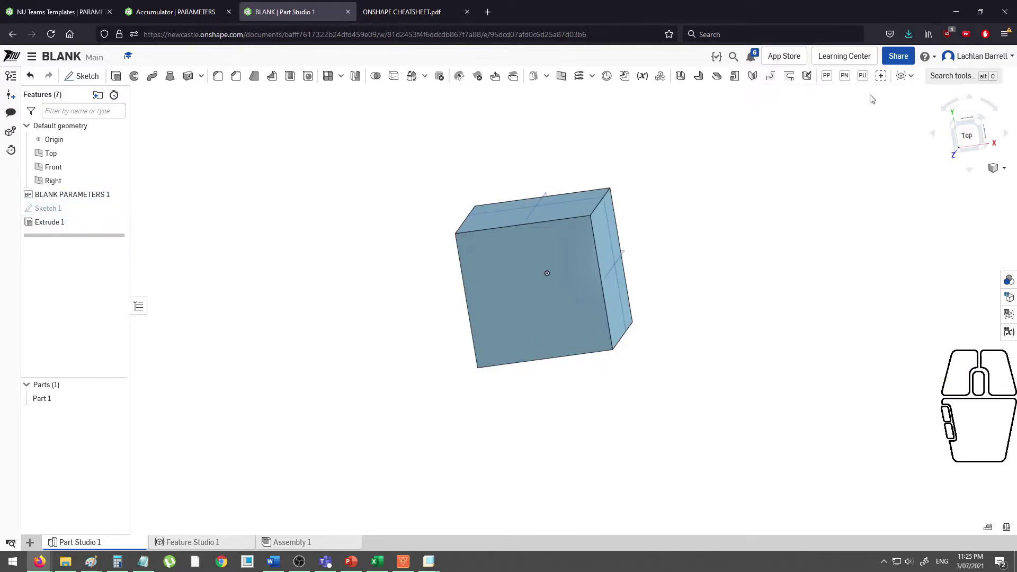
pyautogui.click(862, 75)
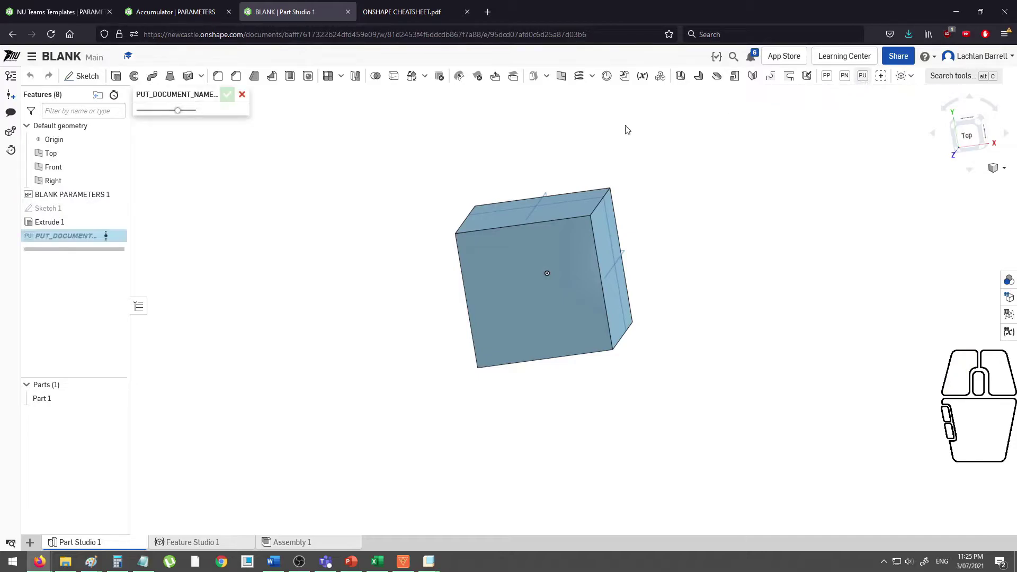
pyautogui.click(227, 94)
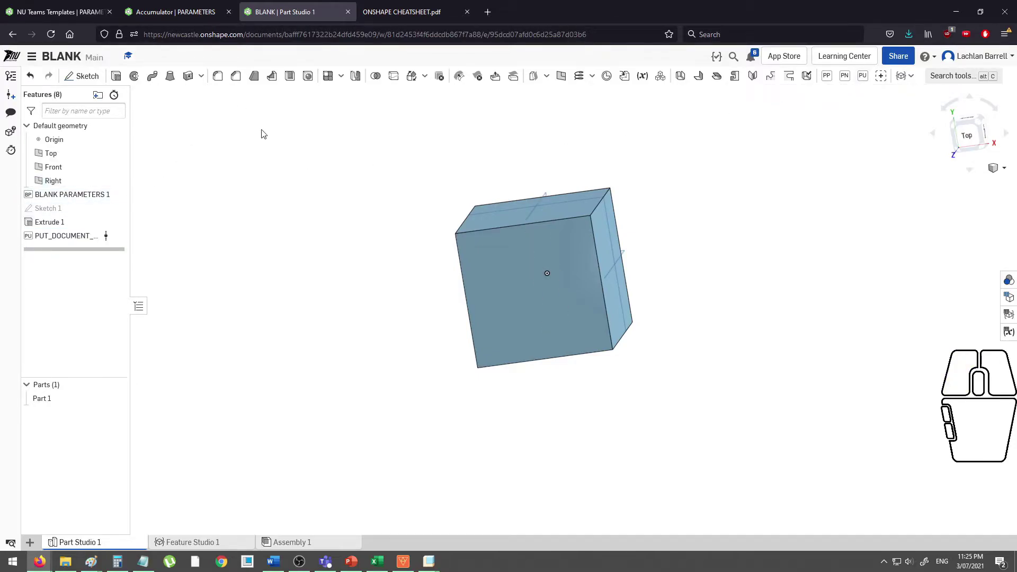
pyautogui.moveTo(57, 241)
pyautogui.mouseDown()
pyautogui.moveTo(32, 210)
pyautogui.moveTo(53, 209)
pyautogui.mouseUp()
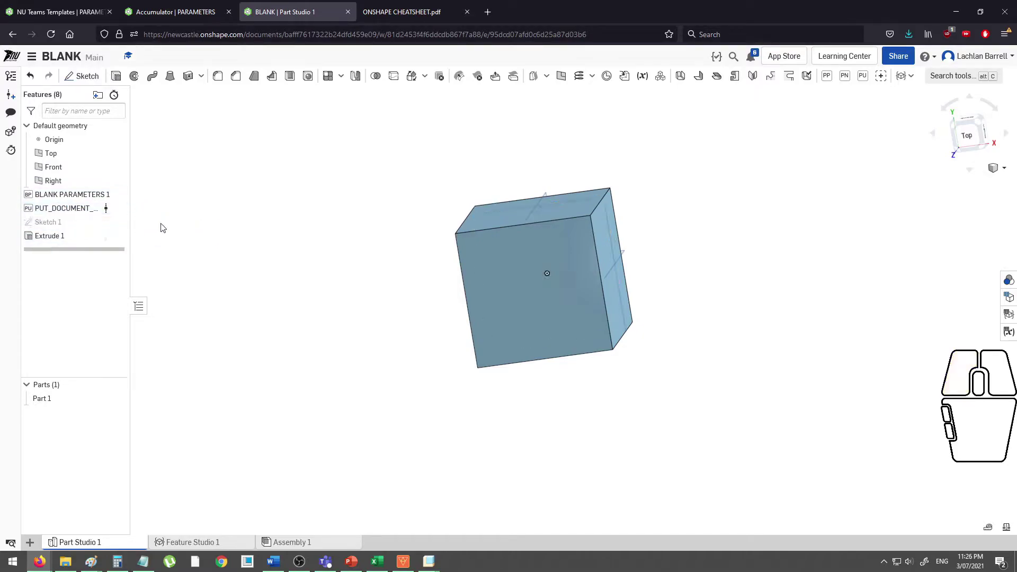
# - List the variables available for the first depth of Extrude 1, then cancel the edit
pyautogui.doubleClick(63, 237)
pyautogui.click(201, 180)
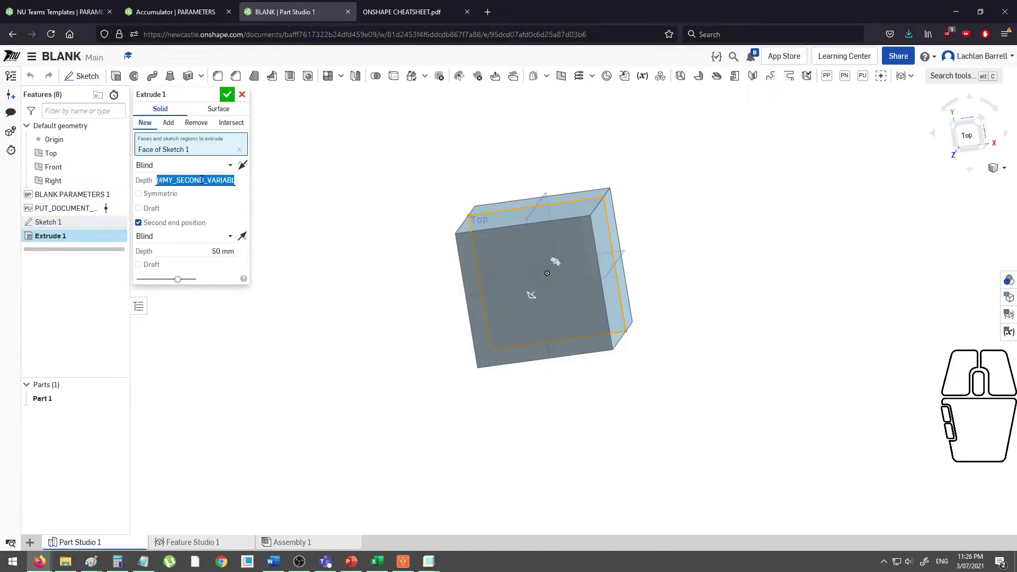
pyautogui.write('#')
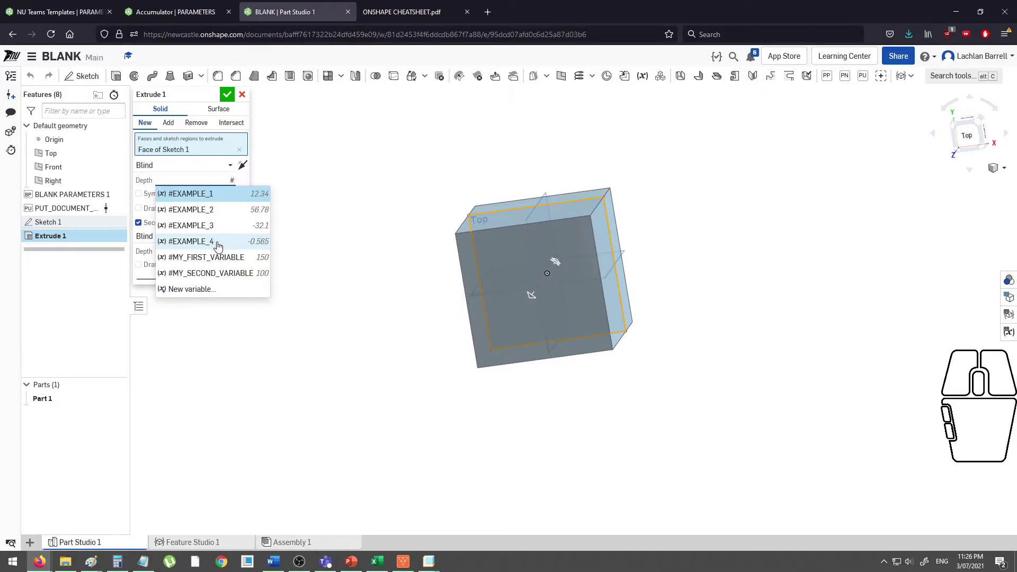
pyautogui.click(241, 95)
# - Set EXAMPLE_1 to 12.345 in the NU Teams Templates PARAMETERS template script and commit the change
pyautogui.click(79, 11)
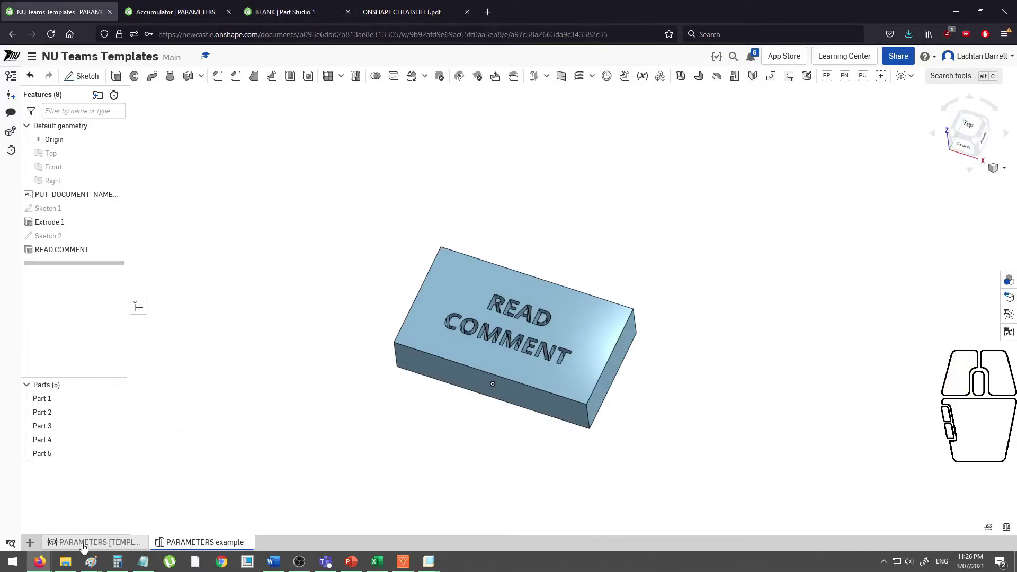
pyautogui.click(83, 543)
pyautogui.click(191, 350)
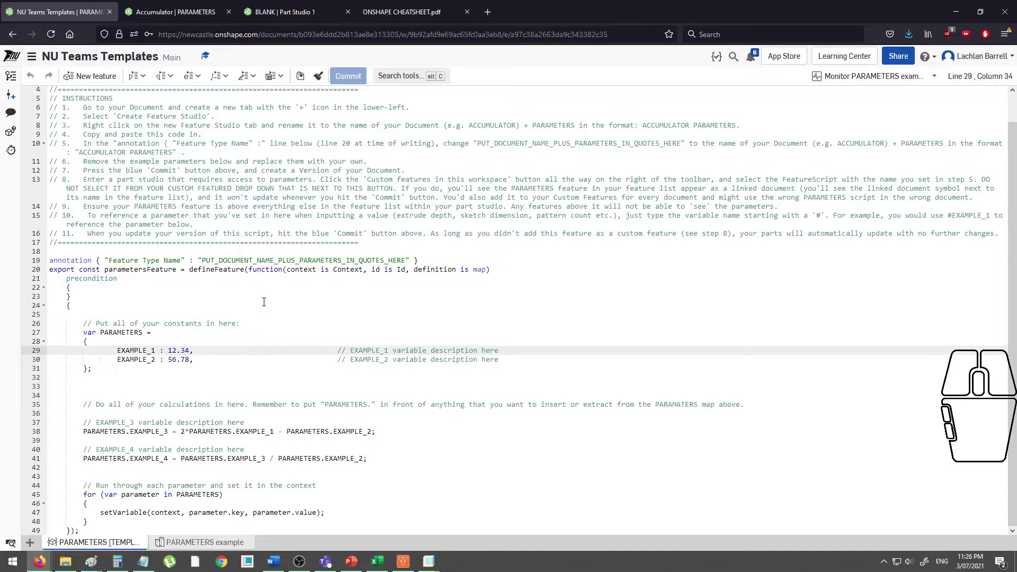
pyautogui.write('5')
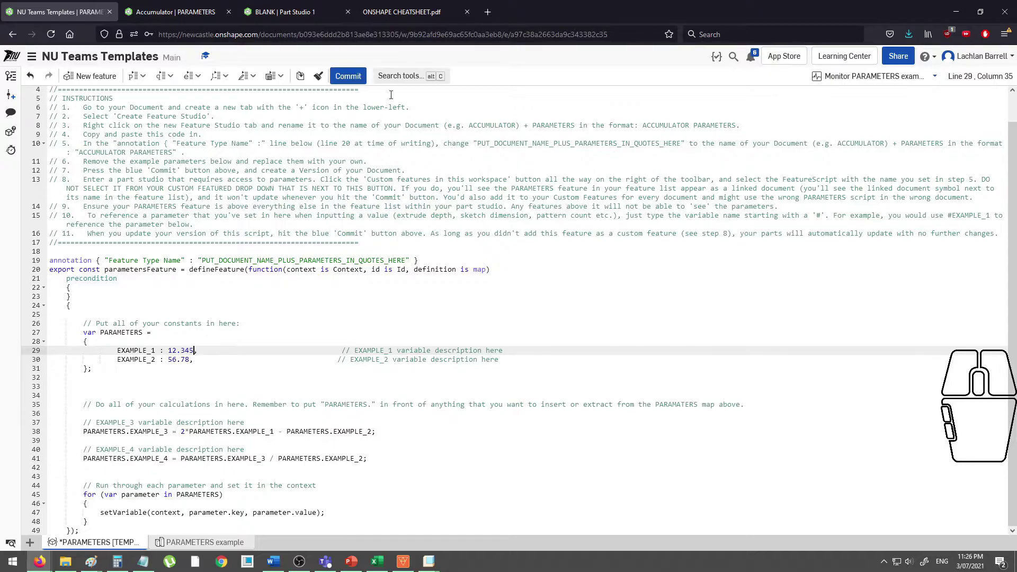
pyautogui.click(348, 76)
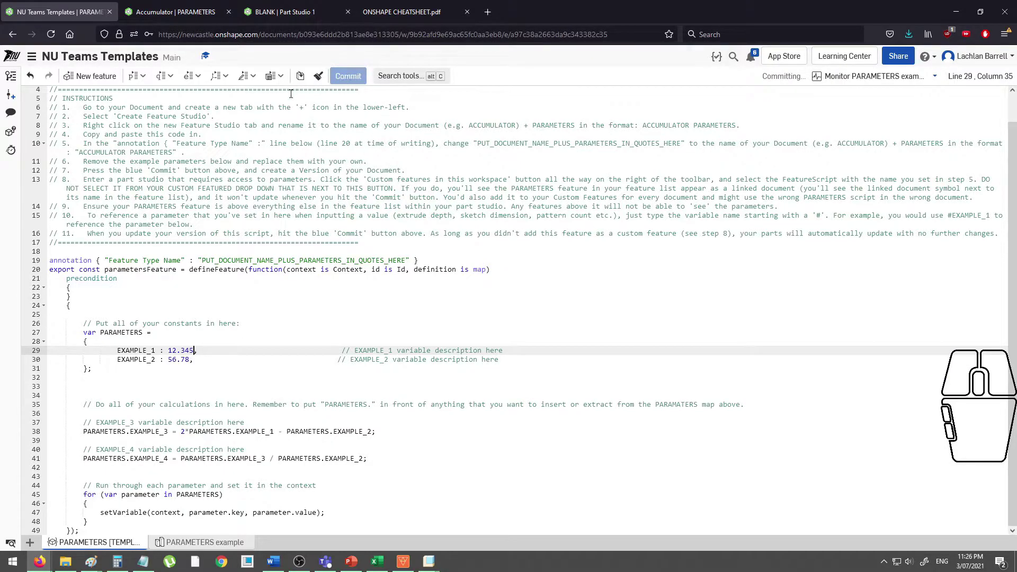
# - Check the linked parameters feature in the BLANK document's Part Studio 1, then return to the NU Teams Templates document
pyautogui.click(285, 12)
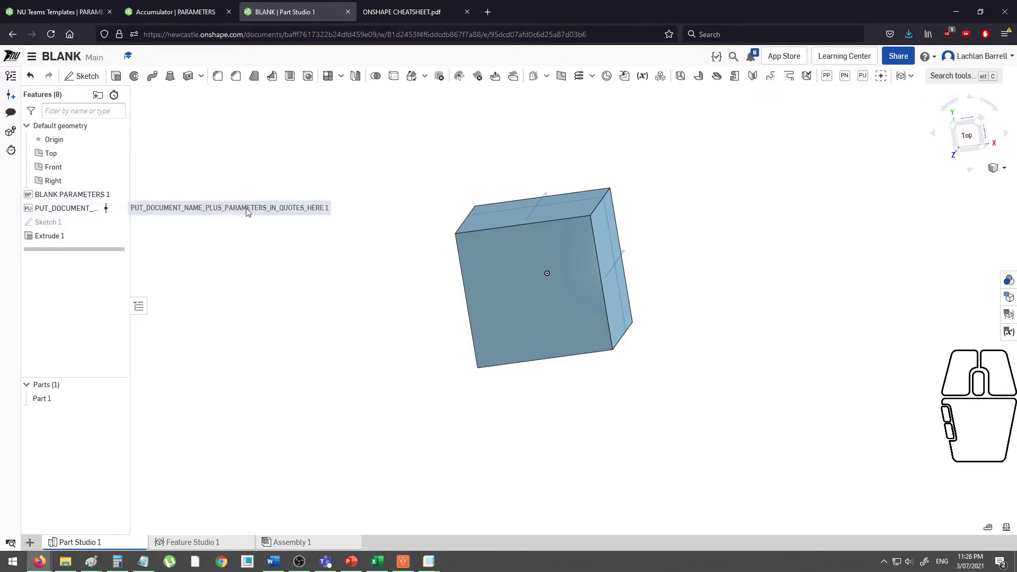
pyautogui.click(58, 12)
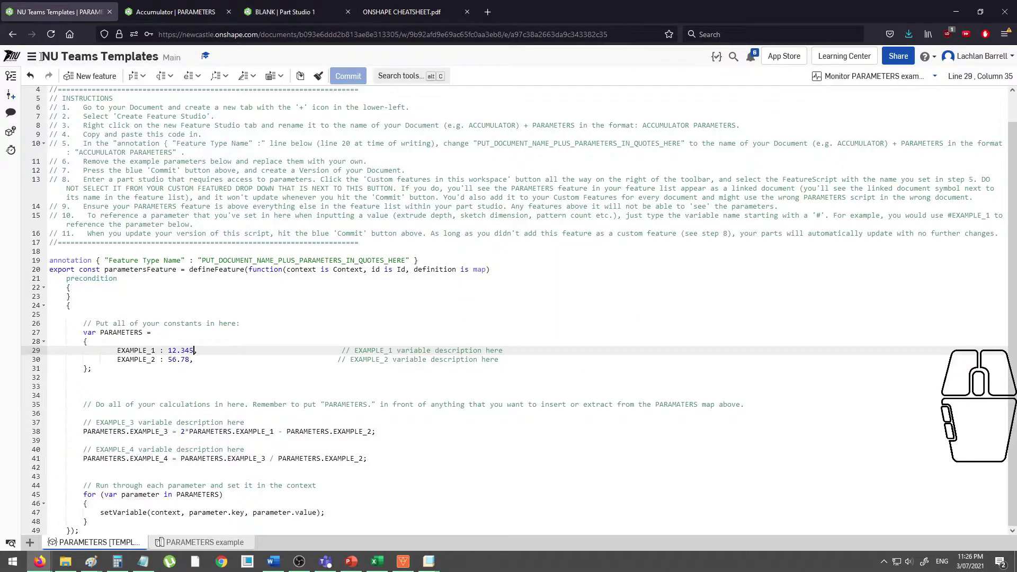
# - Create version V11 of the NU Teams Templates document, then return to Part Studio 1 in the BLANK document
pyautogui.click(10, 95)
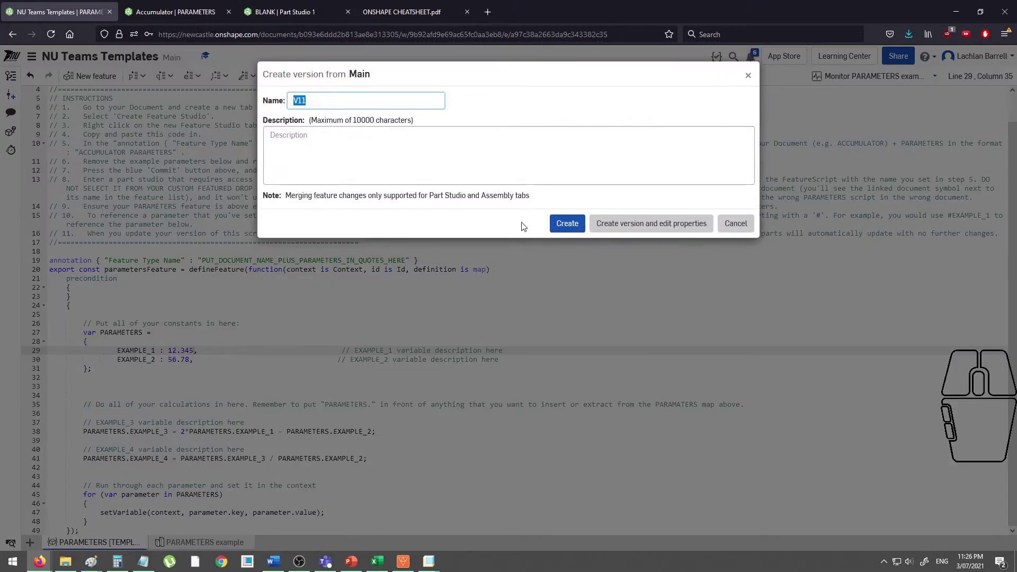
pyautogui.click(563, 223)
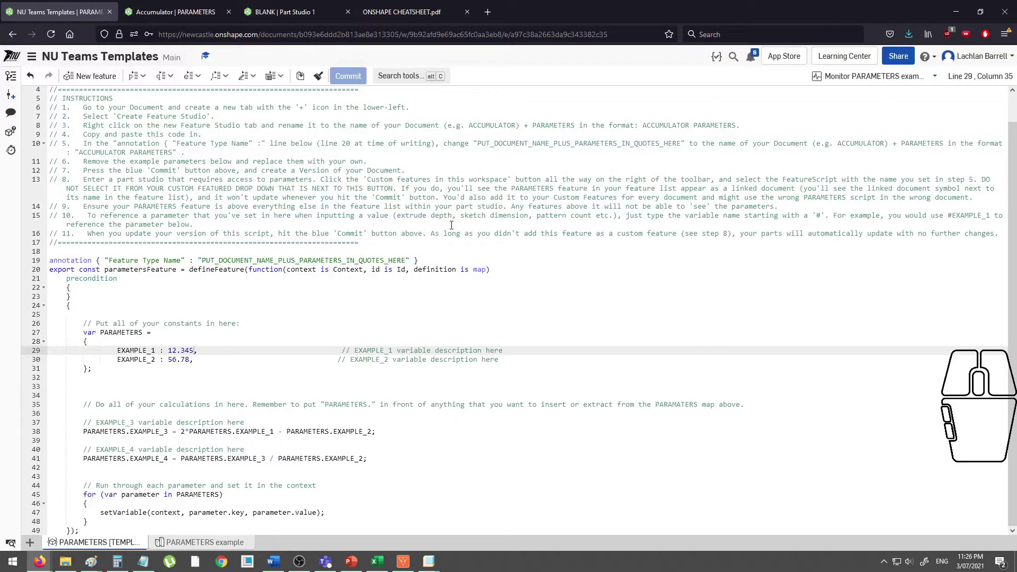
pyautogui.click(280, 12)
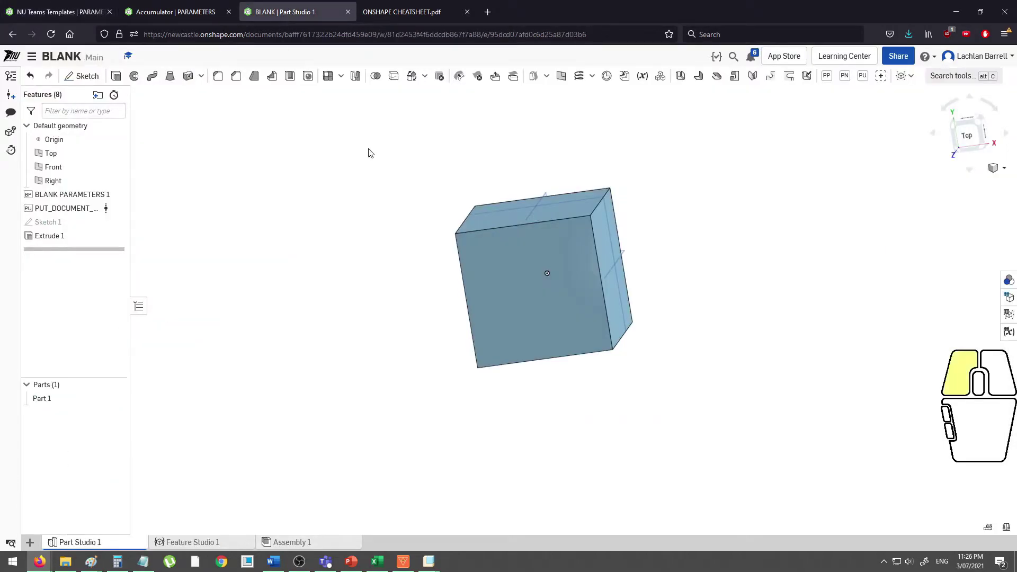
pyautogui.scroll(1, 356, 194)
pyautogui.scroll(1, 527, 174)
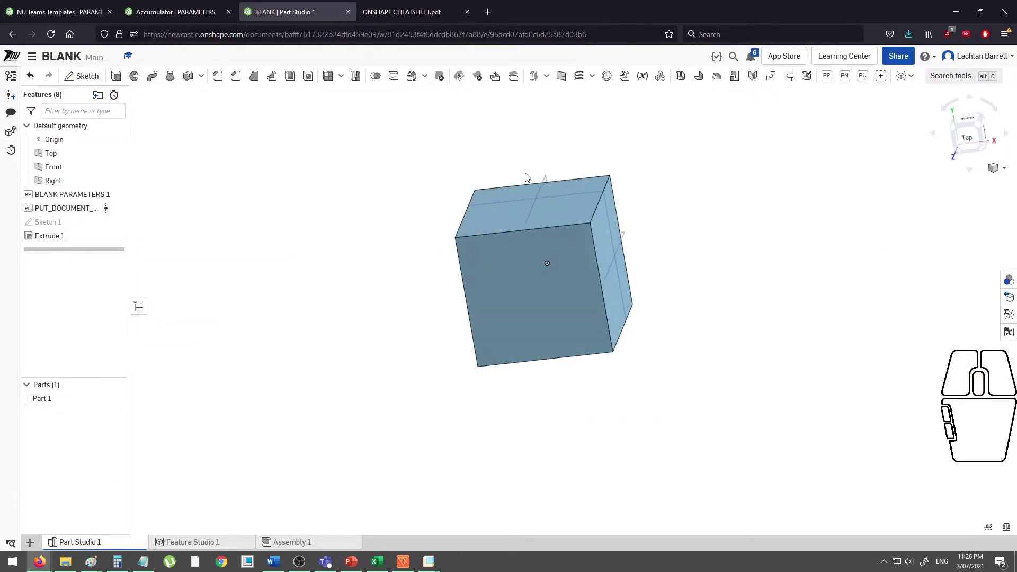
pyautogui.rightClick(865, 85)
pyautogui.click(808, 132)
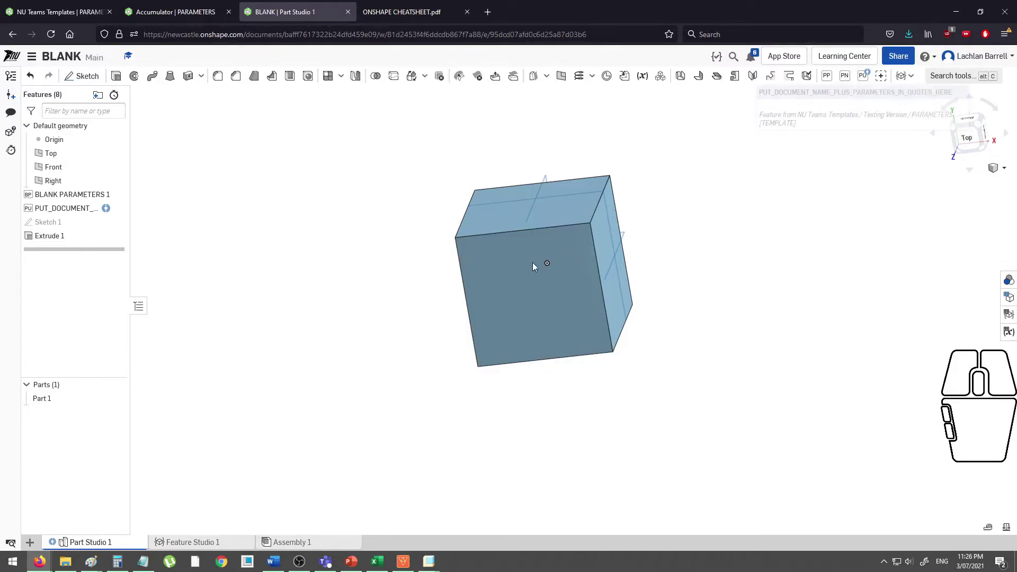
# - Create a second Part Studio and insert the PUT_DOCUMENT_NAME_PLUS_PARAMETERS_IN_QUOTES_HERE feature into it
pyautogui.click(32, 543)
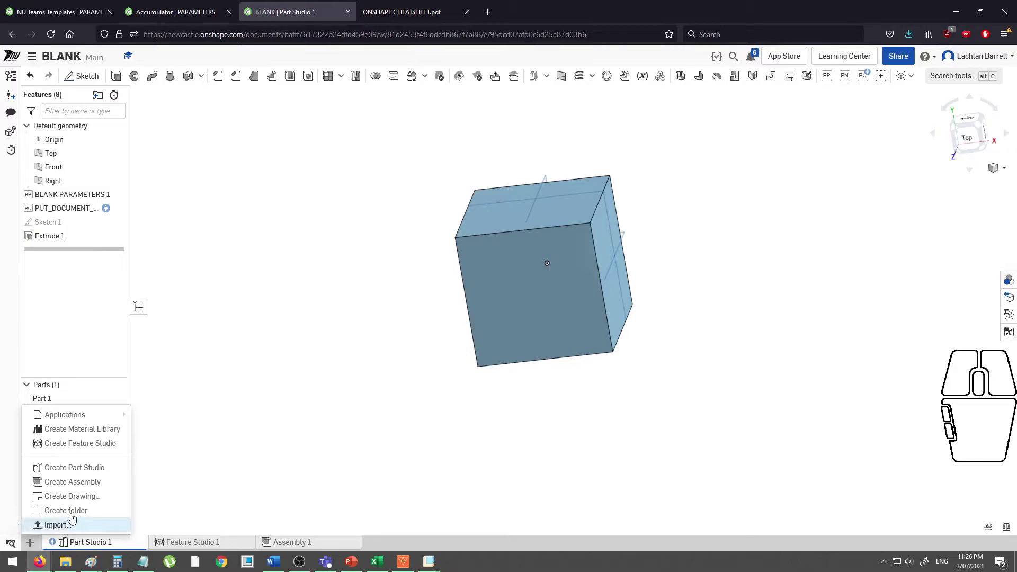
pyautogui.click(74, 467)
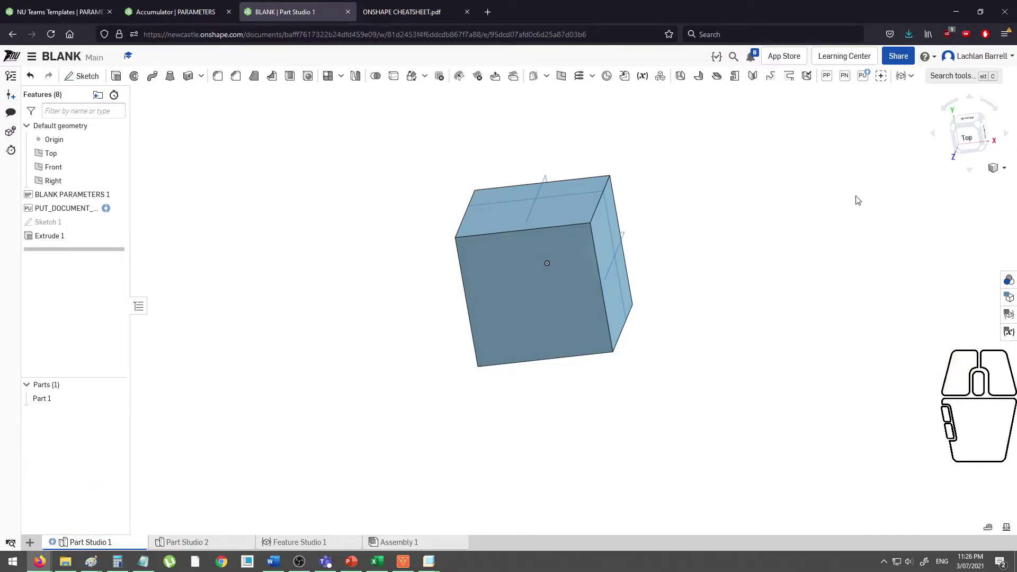
pyautogui.click(863, 77)
pyautogui.click(227, 94)
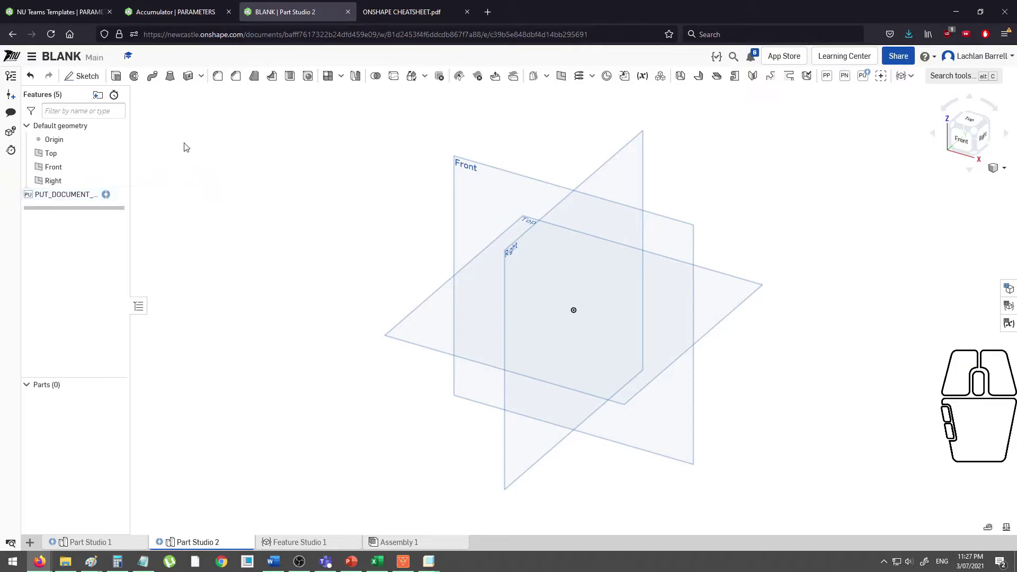
# - List the variables available for a new length variable's value in Part Studio 2, then cancel the variable
pyautogui.click(643, 76)
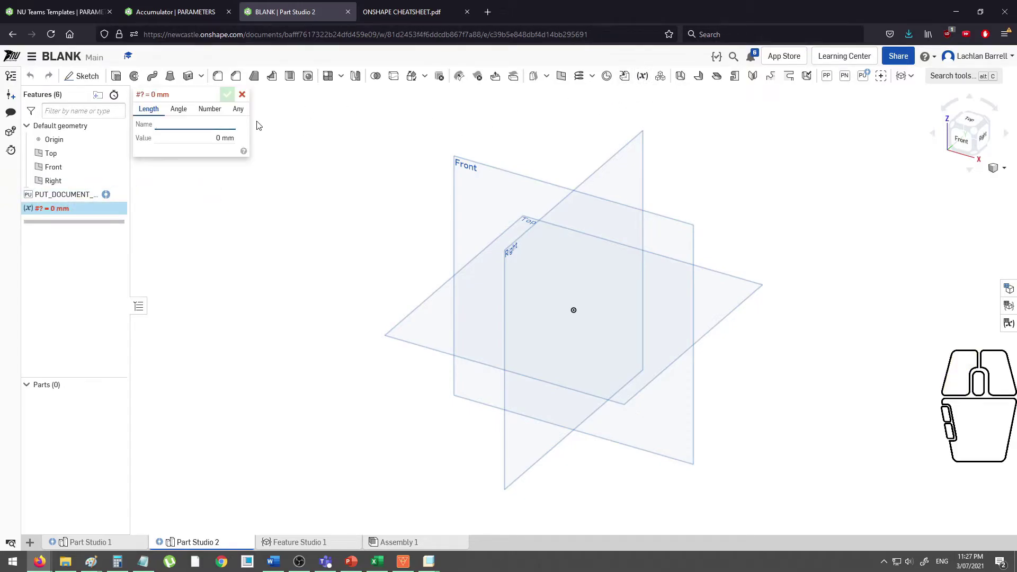
pyautogui.press('Tab')
pyautogui.write('#')
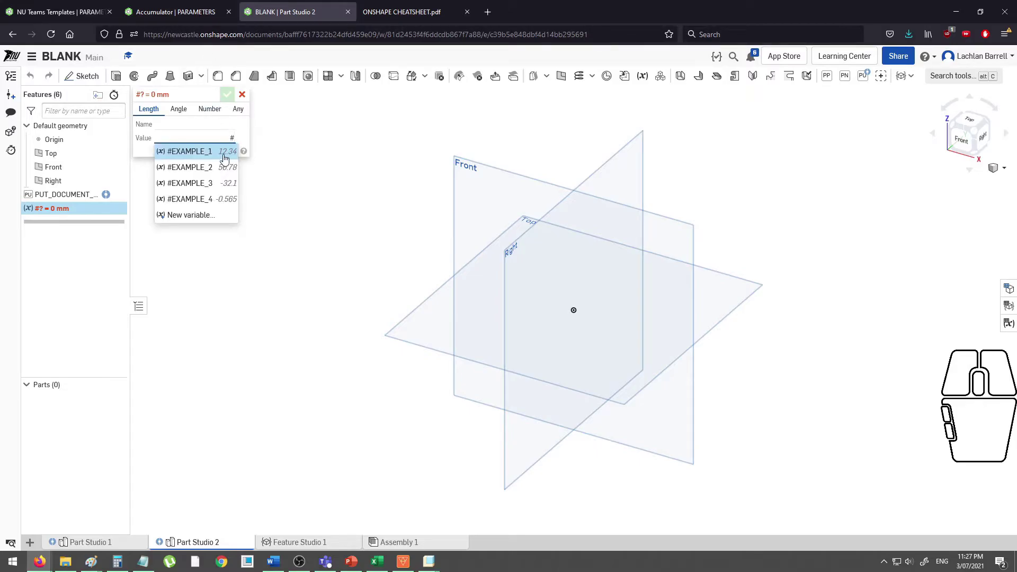
pyautogui.click(242, 95)
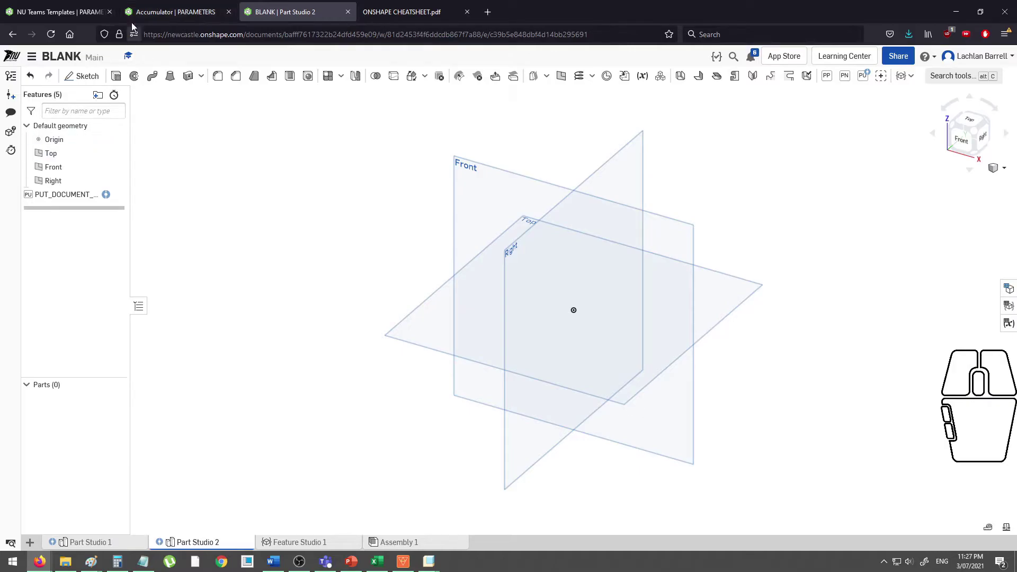
# - In Part Studio 1, update the PUT_DOCUMENT_NAME_PLUS_PARAMETERS_IN_QUOTES_HERE custom feature and try to update the NU Teams Templates reference to V11
pyautogui.click(104, 543)
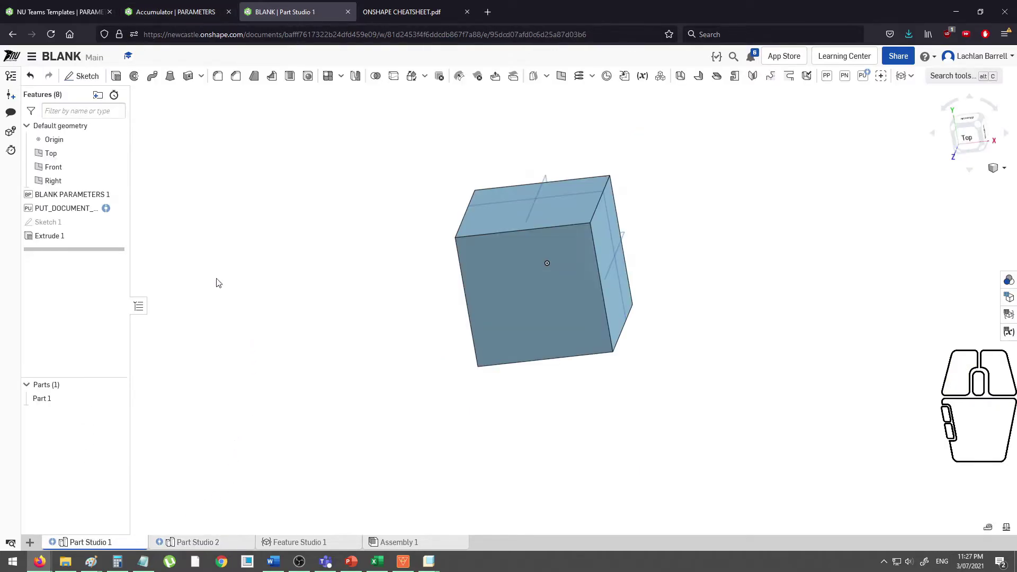
pyautogui.rightClick(864, 76)
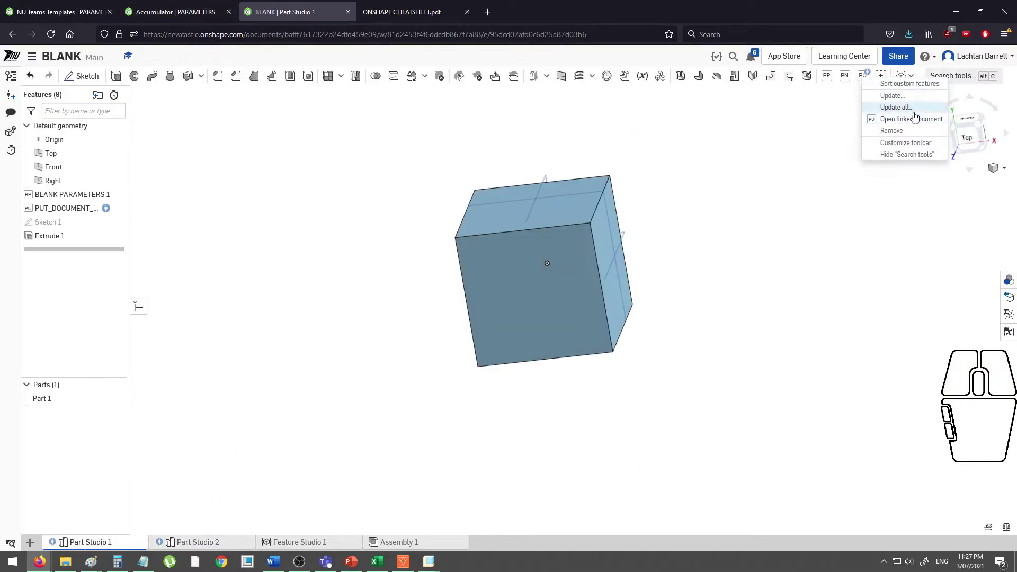
pyautogui.click(913, 113)
pyautogui.click(279, 295)
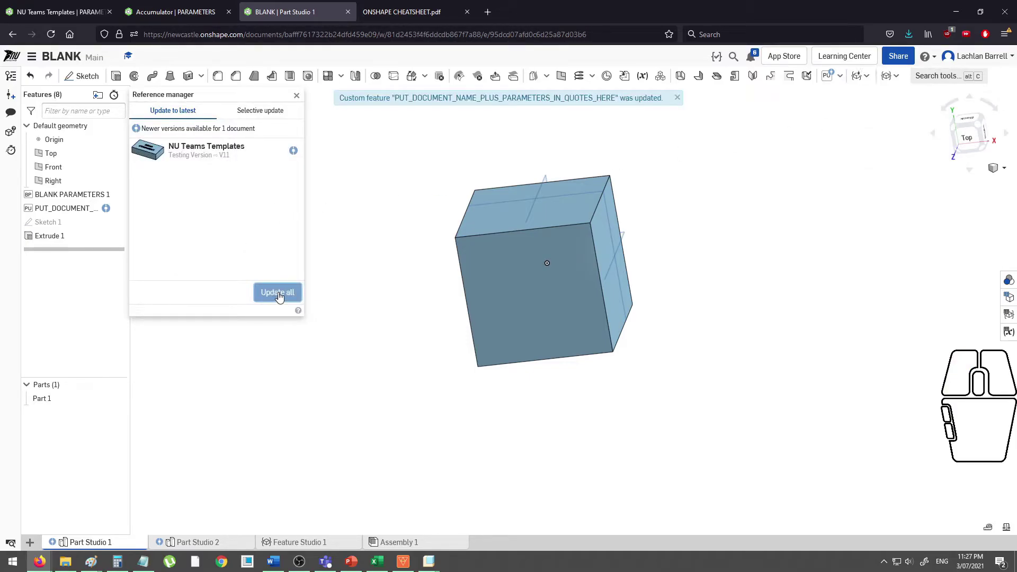
pyautogui.click(296, 96)
pyautogui.moveTo(294, 201); pyautogui.dragTo(282, 228, button='middle')
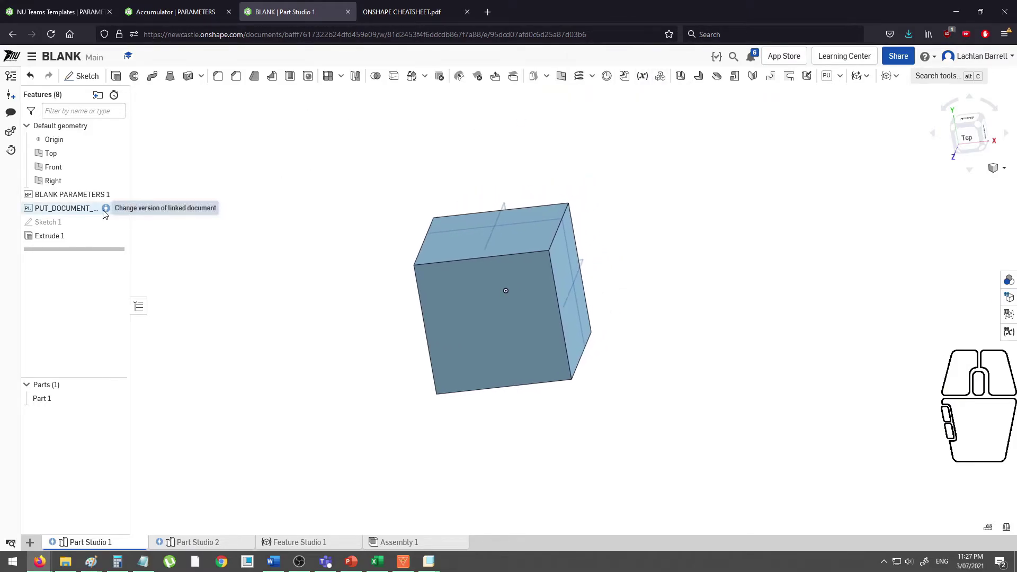
# - List the variables available for a new length variable in Part Studio 1, then cancel the variable
pyautogui.click(647, 78)
pyautogui.write('#w')
pyautogui.press('BackSpace')
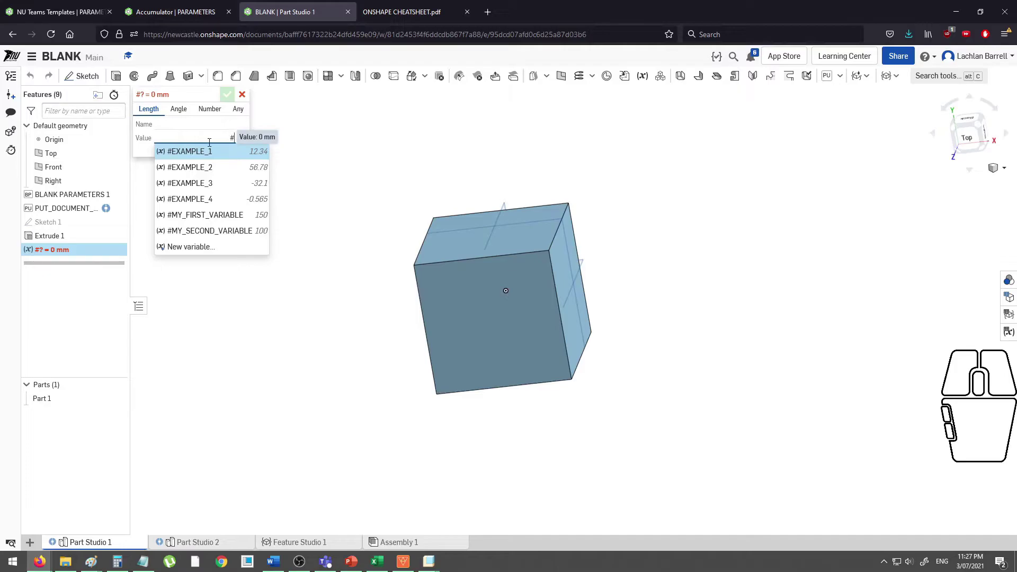
pyautogui.click(242, 94)
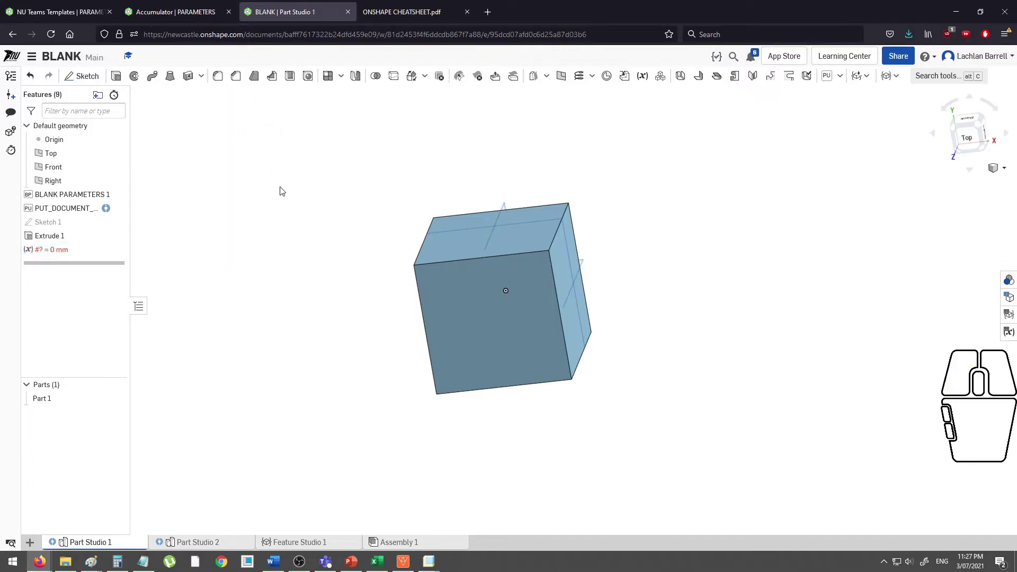
# - Update the linked document of the PUT_DOCUMENT_NAME_PLUS_PARAMETERS_IN_QUOTES_HERE feature in Part Studio 1 to NU Teams Templates V11
pyautogui.rightClick(77, 209)
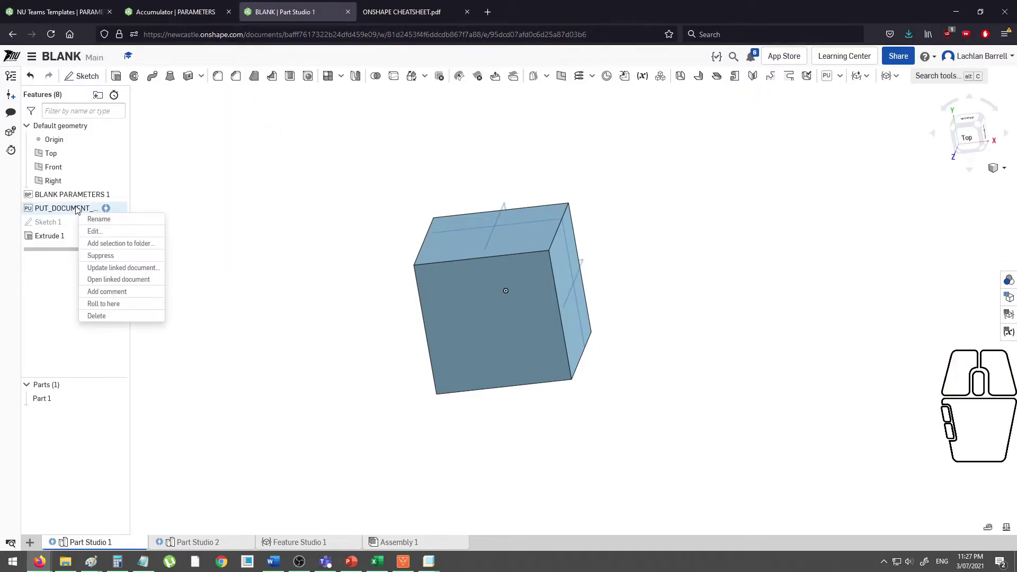
pyautogui.click(148, 268)
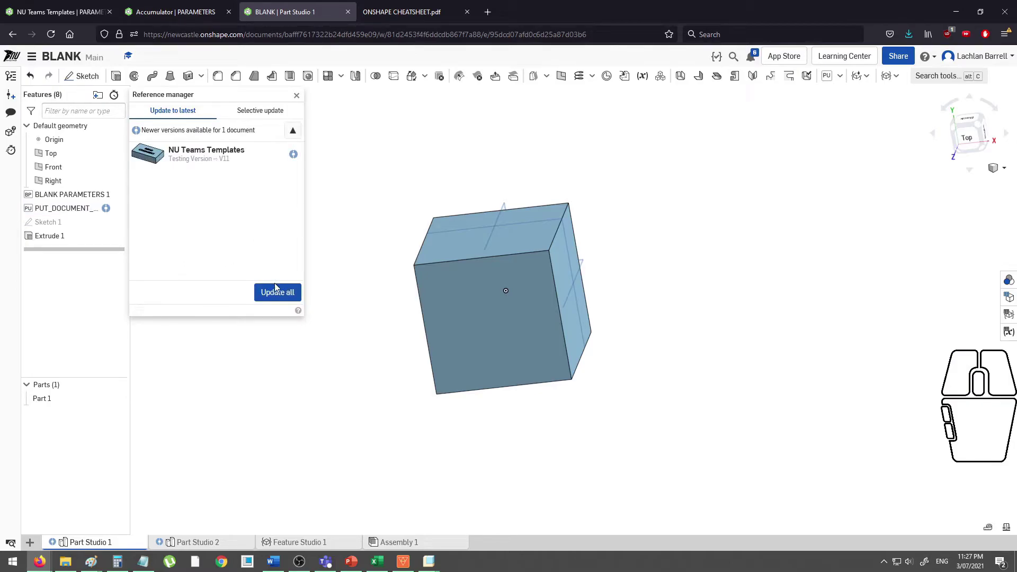
pyautogui.click(275, 291)
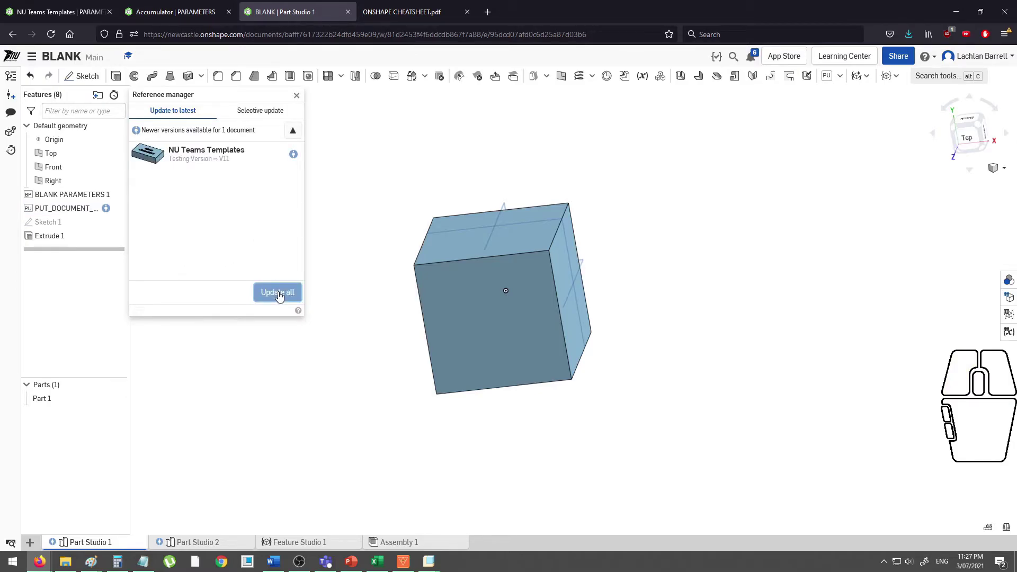
pyautogui.click(297, 95)
# - Start another length variable in Part Studio 1 and check the value offered for EXAMPLE_1
pyautogui.click(642, 76)
pyautogui.click(214, 139)
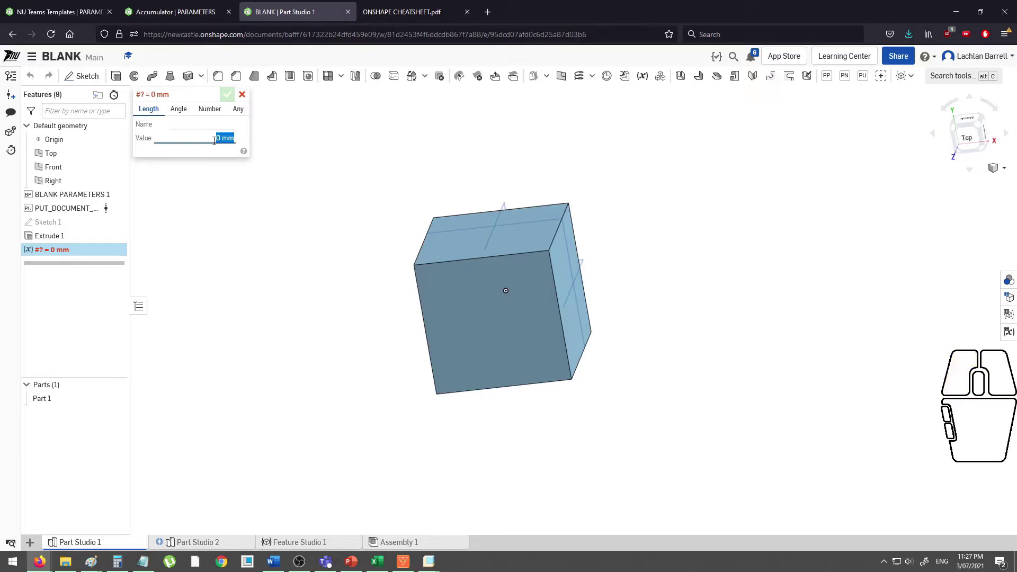
pyautogui.write('#')
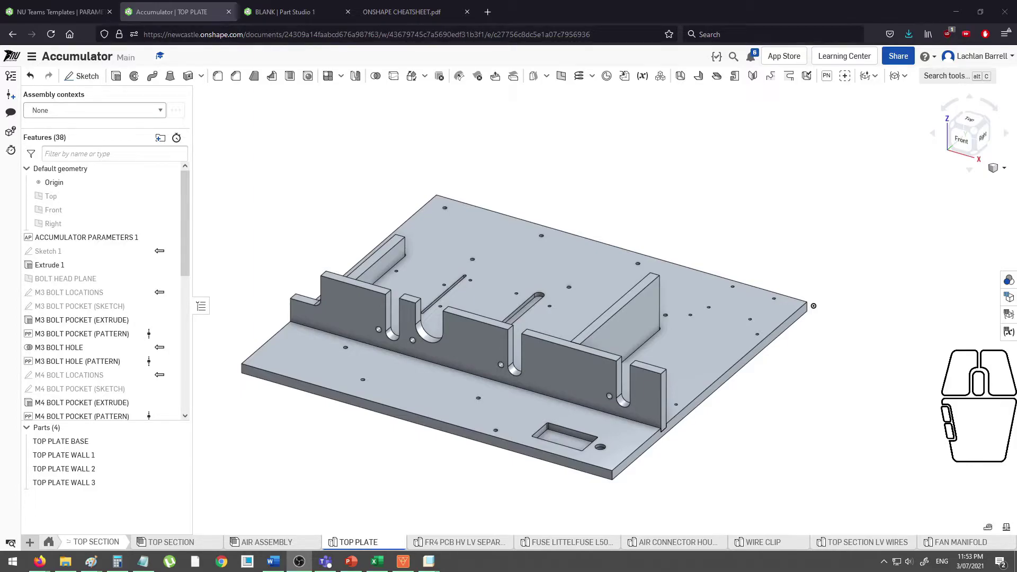
# - Examine the bolt holes and bolt pockets on both faces of the Accumulator document's TOP PLATE
pyautogui.moveTo(856, 314); pyautogui.dragTo(810, 333, button='middle')
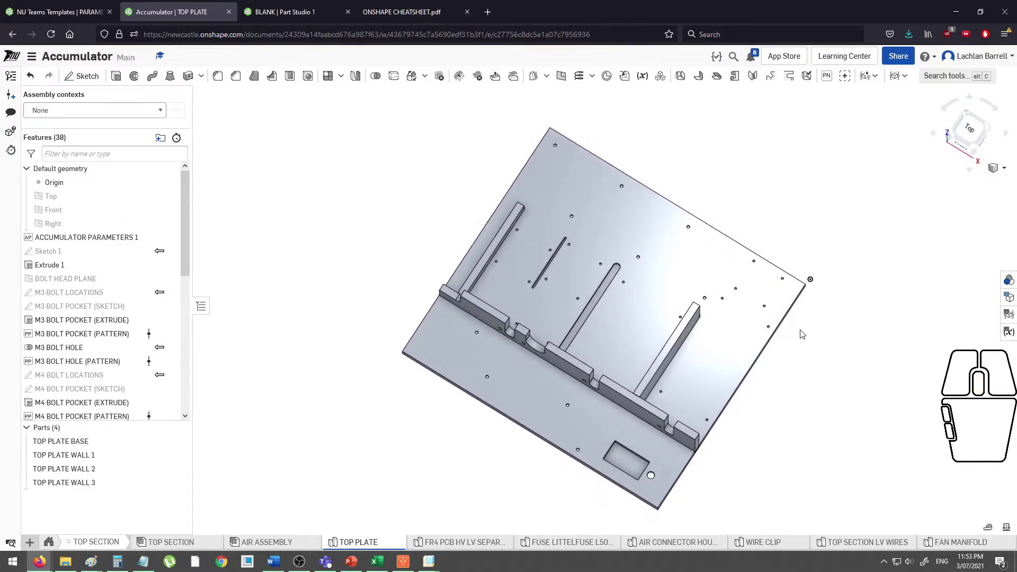
pyautogui.scroll(5, 632, 291)
pyautogui.scroll(-4, 595, 259)
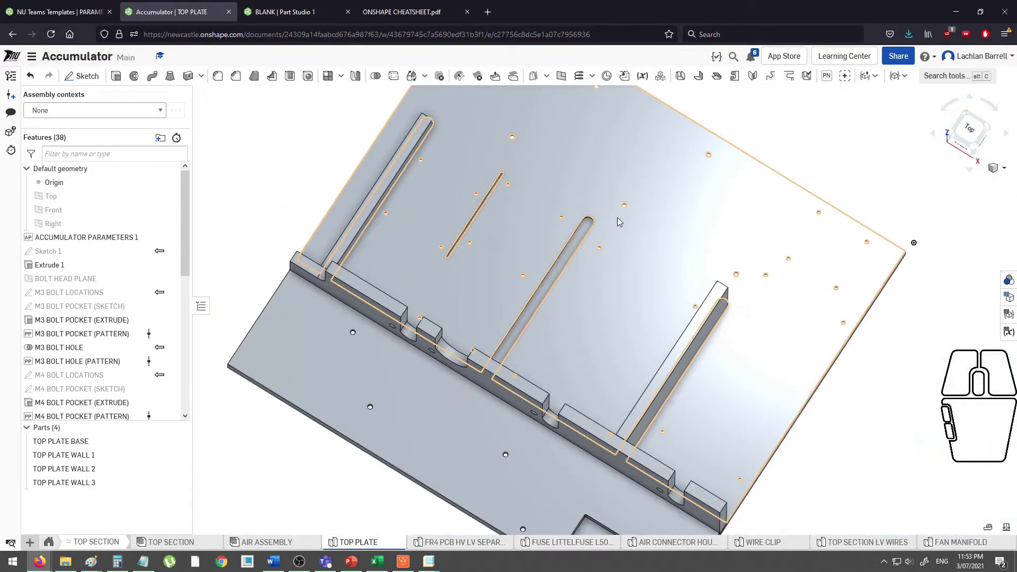
pyautogui.scroll(2, 616, 225)
pyautogui.scroll(-7, 617, 228)
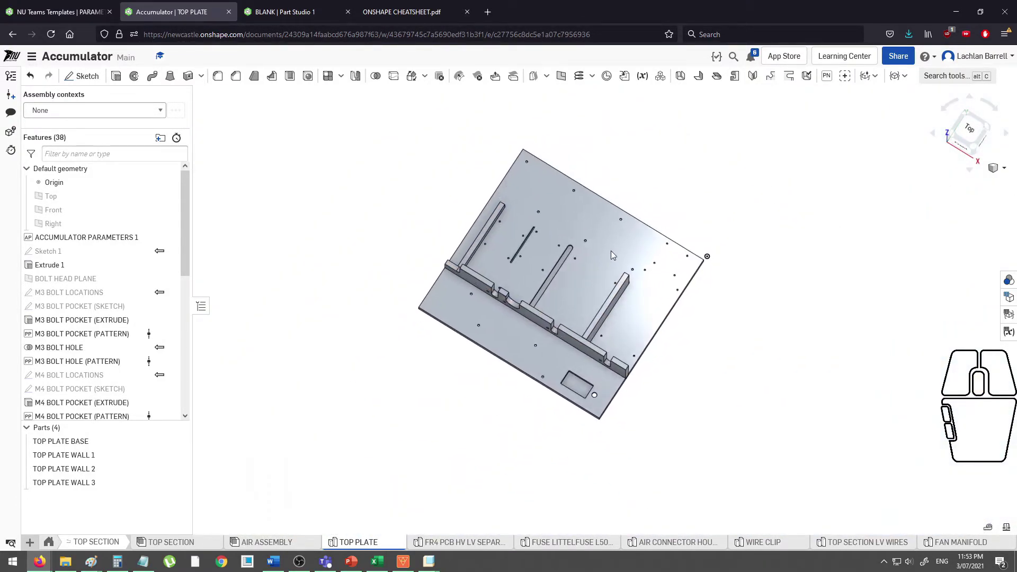
pyautogui.moveTo(611, 255); pyautogui.dragTo(688, 336, button='middle')
pyautogui.scroll(2, 615, 272)
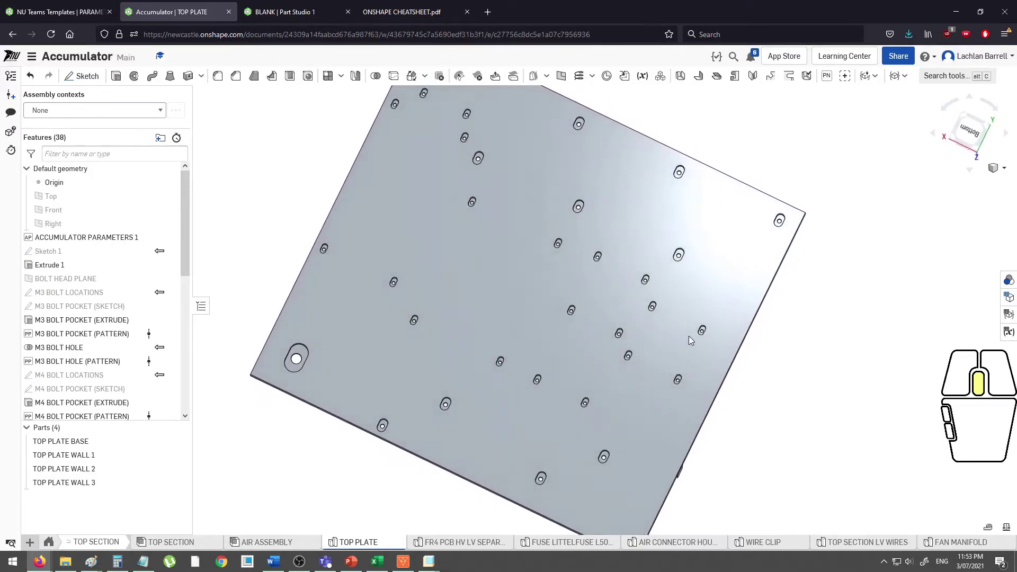
pyautogui.scroll(-3, 691, 339)
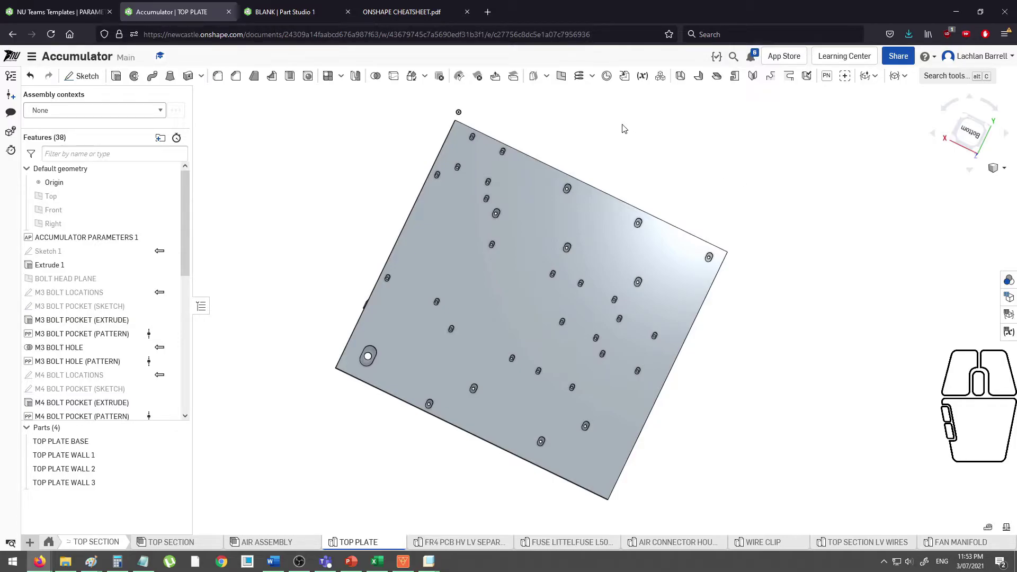
pyautogui.moveTo(355, 154); pyautogui.dragTo(586, 246, button='middle')
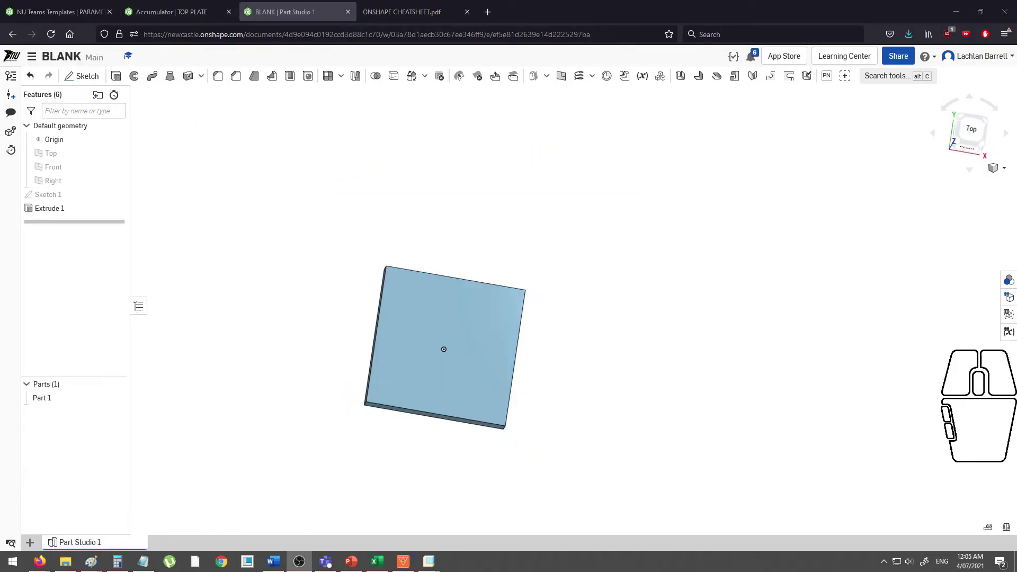
# - Search other documents for "point pattern" and add the Point Pattern custom feature to the BLANK document's toolset
pyautogui.click(682, 212)
pyautogui.moveTo(601, 203); pyautogui.dragTo(669, 183, button='middle')
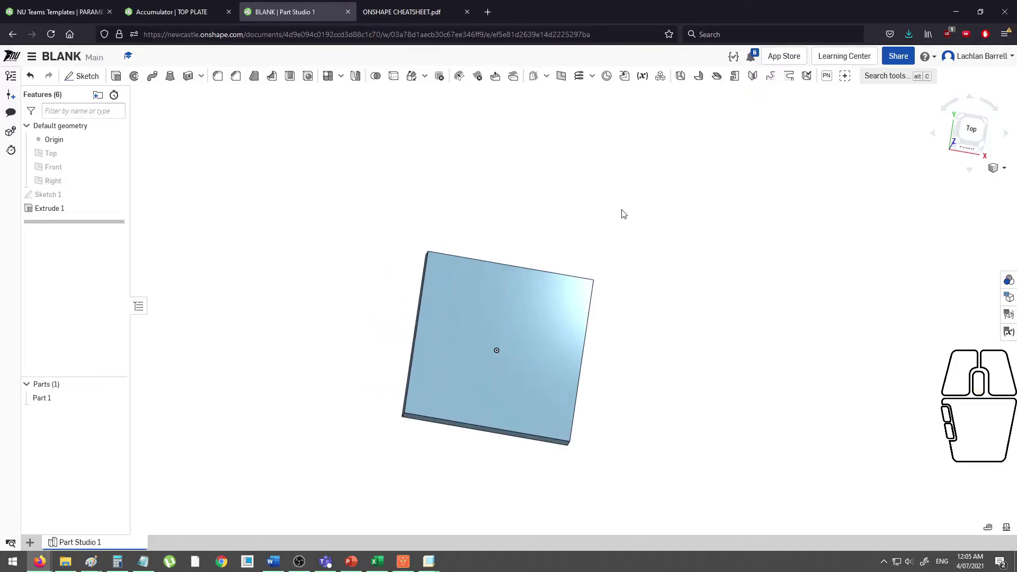
pyautogui.scroll(3, 665, 177)
pyautogui.click(846, 77)
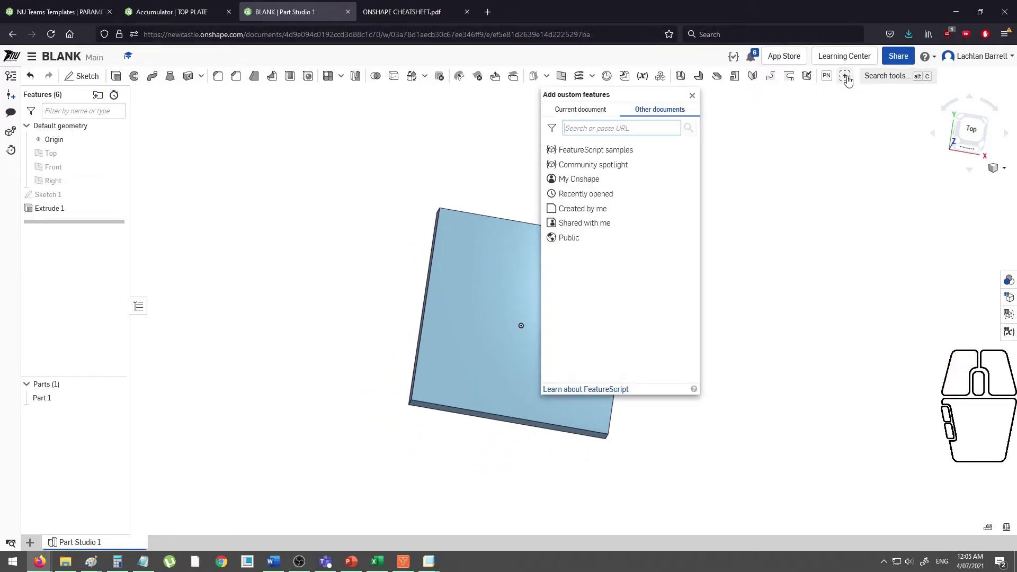
pyautogui.click(641, 128)
pyautogui.write('po')
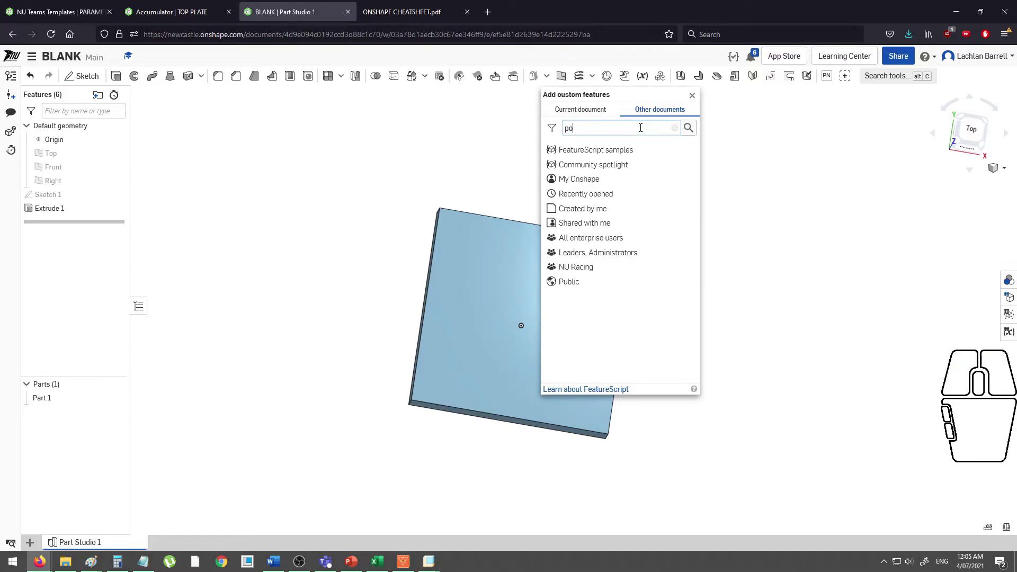
pyautogui.write('int pattern')
pyautogui.press('Return')
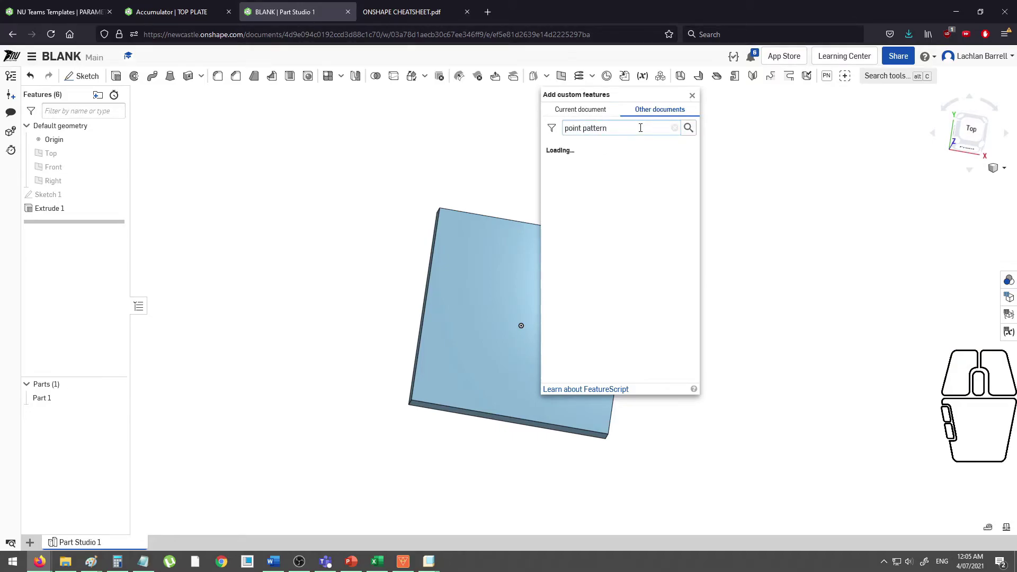
pyautogui.click(625, 155)
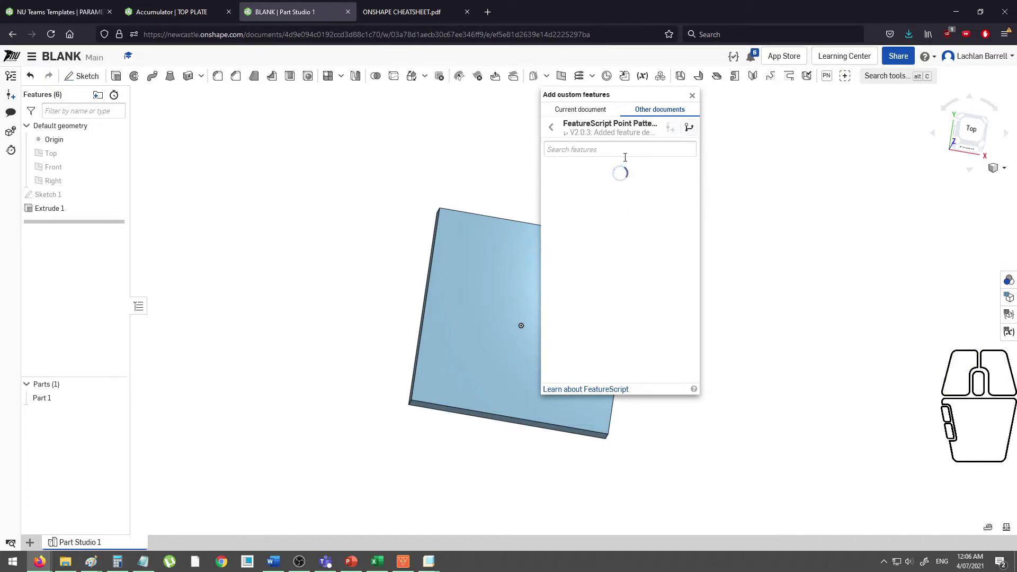
pyautogui.click(625, 194)
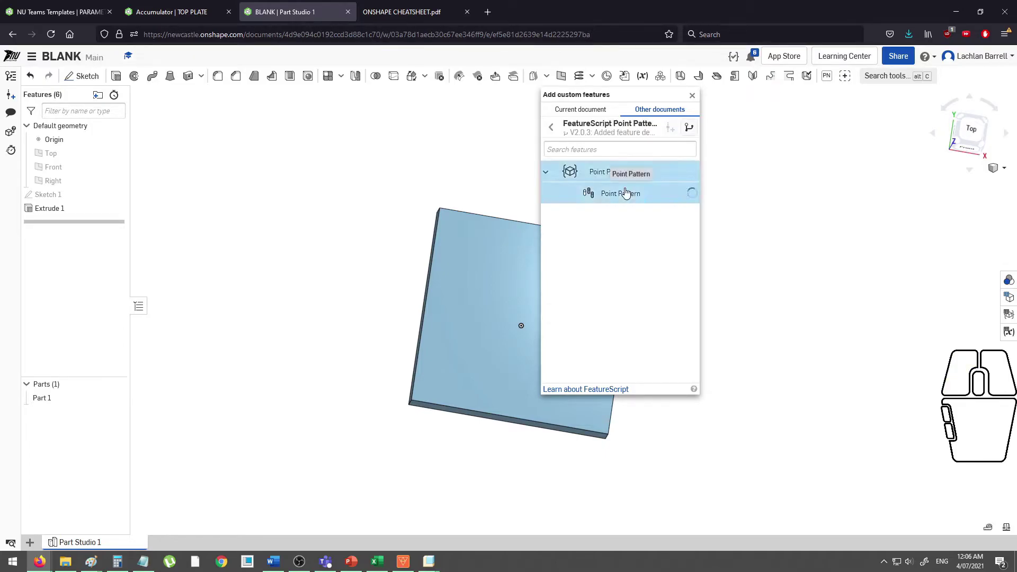
pyautogui.click(828, 175)
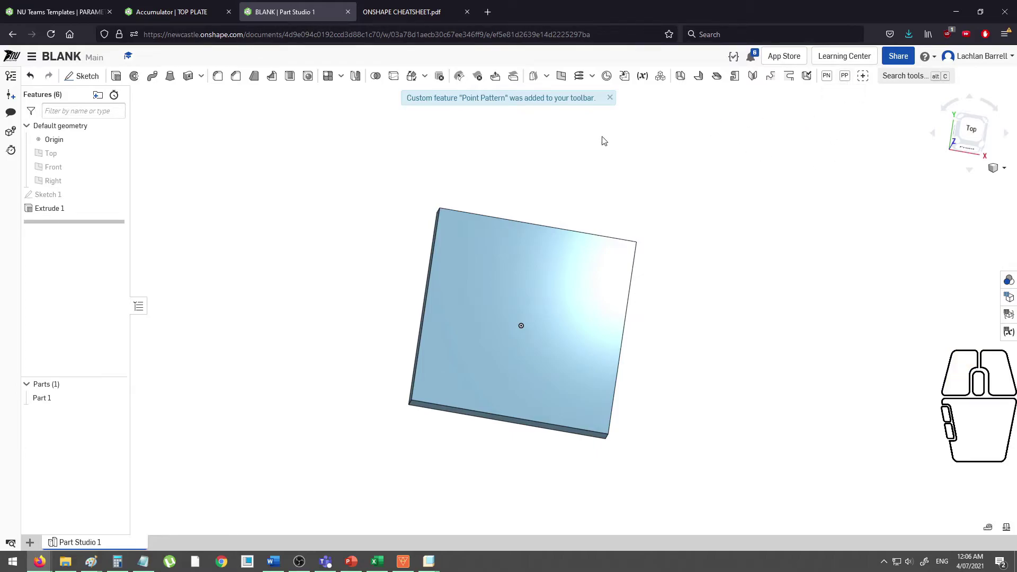
# - Sketch nine scattered points on the plate's top face
pyautogui.click(82, 75)
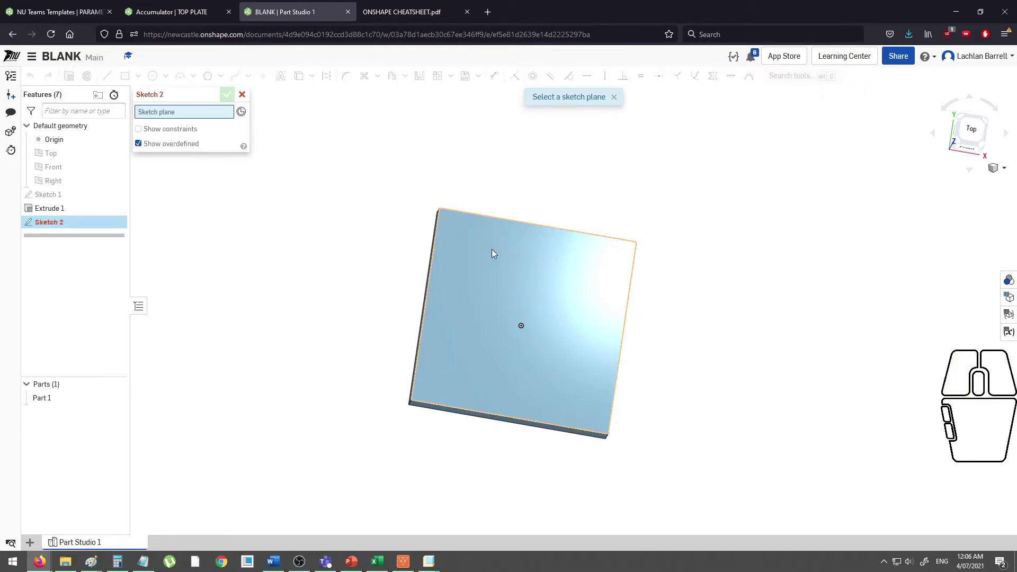
pyautogui.click(492, 250)
pyautogui.click(263, 76)
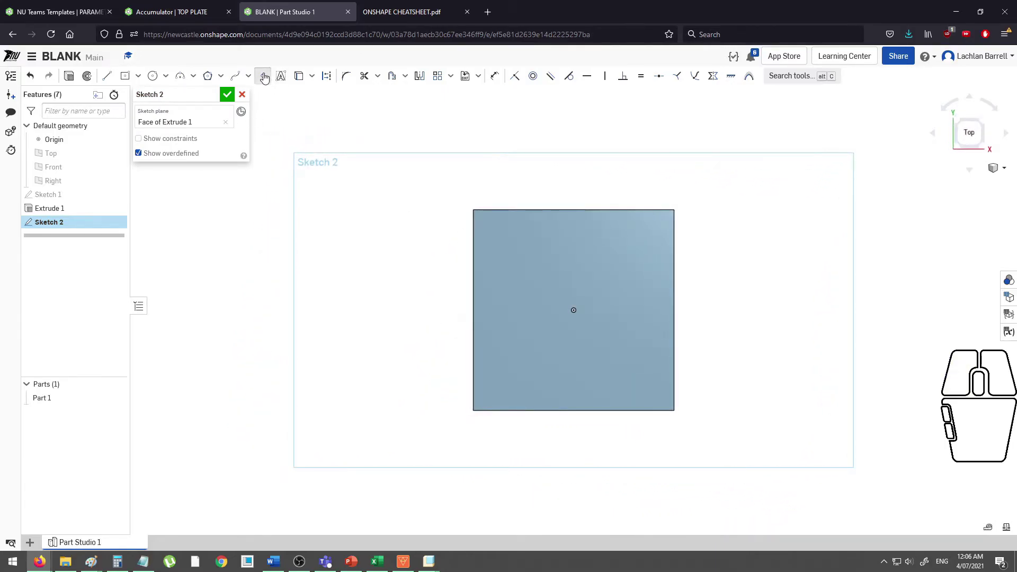
pyautogui.click(513, 283)
pyautogui.click(505, 358)
pyautogui.click(573, 390)
pyautogui.click(637, 389)
pyautogui.click(553, 274)
pyautogui.click(602, 330)
pyautogui.click(227, 94)
pyautogui.moveTo(391, 214); pyautogui.dragTo(313, 223, button='middle')
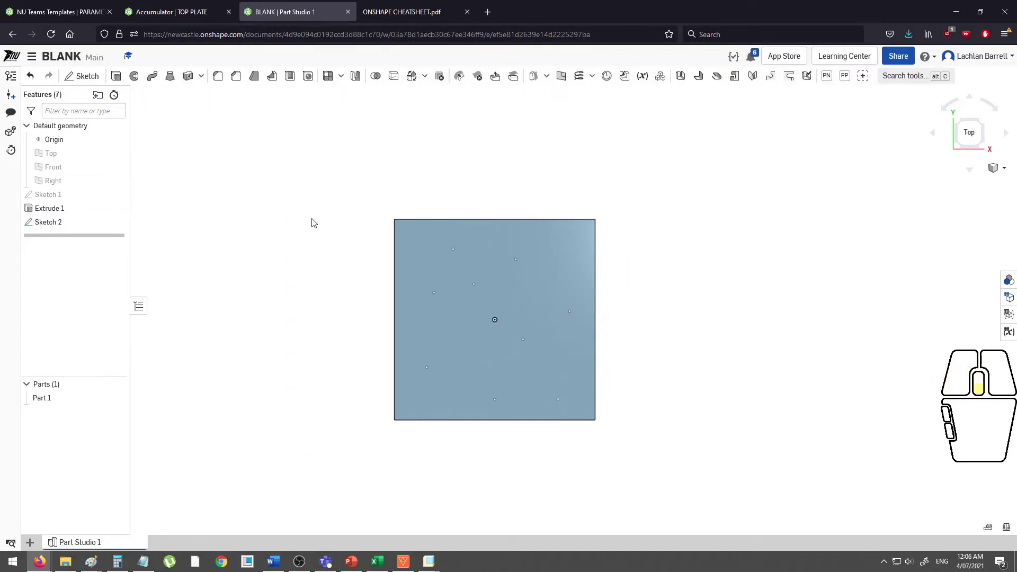
pyautogui.scroll(2, 311, 223)
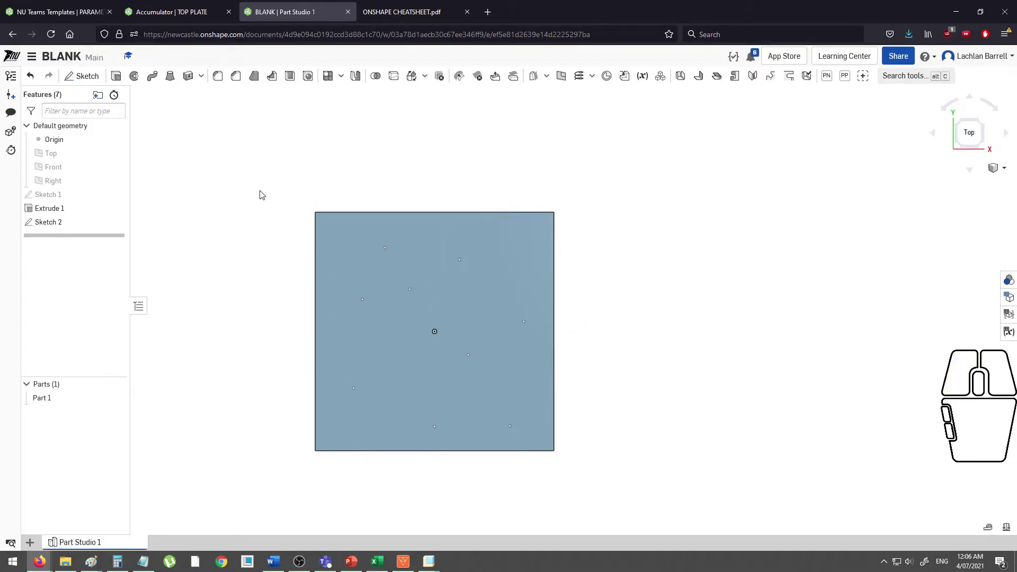
# - Sketch two concentric circles around the point nearest the plate's upper-left corner, on the same face
pyautogui.click(95, 80)
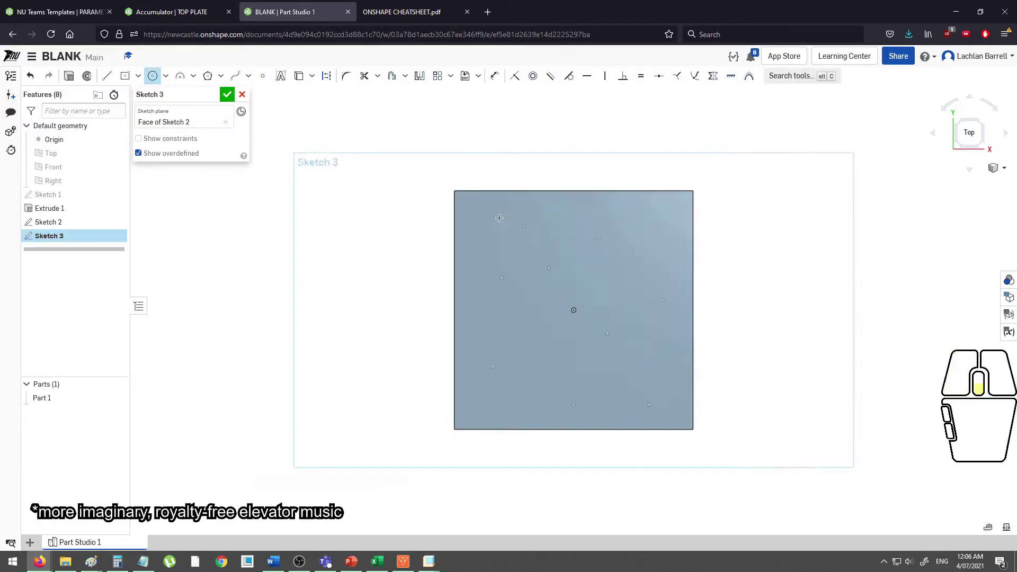
pyautogui.scroll(4, 498, 220)
pyautogui.click(549, 234)
pyautogui.click(227, 94)
# - Extrude the inner circle as a Remove cut all the way through the plate to make the bolt hole
pyautogui.click(116, 76)
pyautogui.click(555, 236)
pyautogui.click(196, 123)
pyautogui.click(185, 166)
pyautogui.click(181, 253)
pyautogui.click(227, 94)
# - Extrude the ring between the two circles as a 5 mm deep Remove cut to form the bolt head pocket
pyautogui.click(116, 75)
pyautogui.click(551, 208)
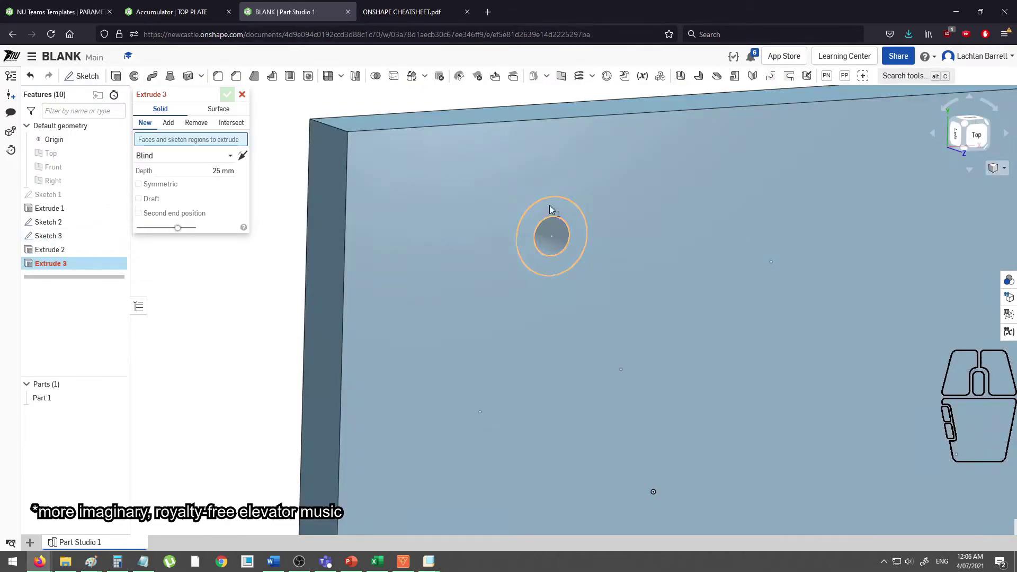
pyautogui.click(196, 123)
pyautogui.write('5')
pyautogui.click(227, 94)
pyautogui.scroll(-4, 229, 157)
pyautogui.scroll(-3, 306, 165)
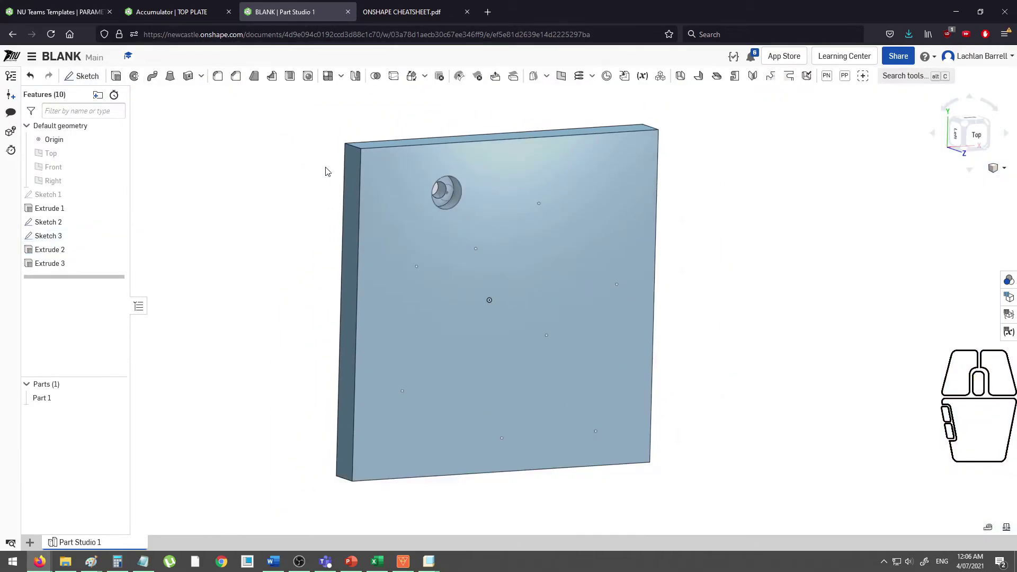
pyautogui.moveTo(288, 187); pyautogui.dragTo(347, 182, button='middle')
pyautogui.click(335, 180)
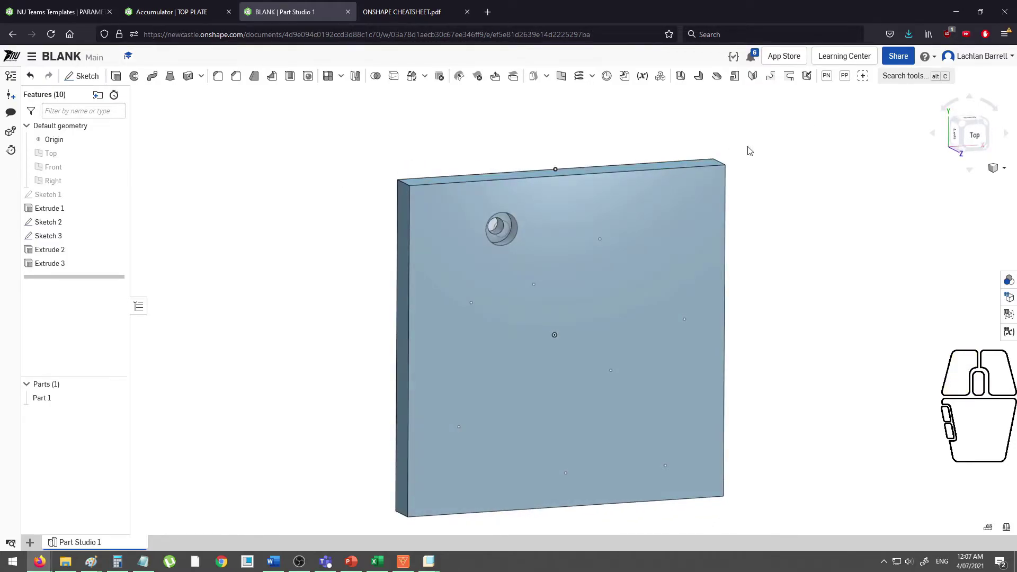
# - Start a Point Pattern of type Feature pattern with Extrude 2 and Extrude 3 as the features to pattern
pyautogui.click(844, 77)
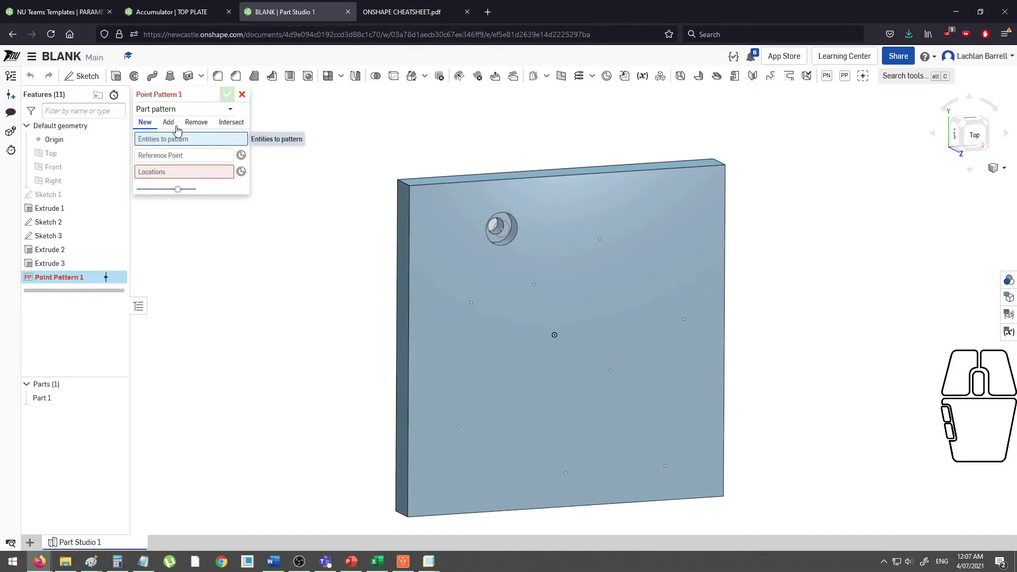
pyautogui.click(178, 109)
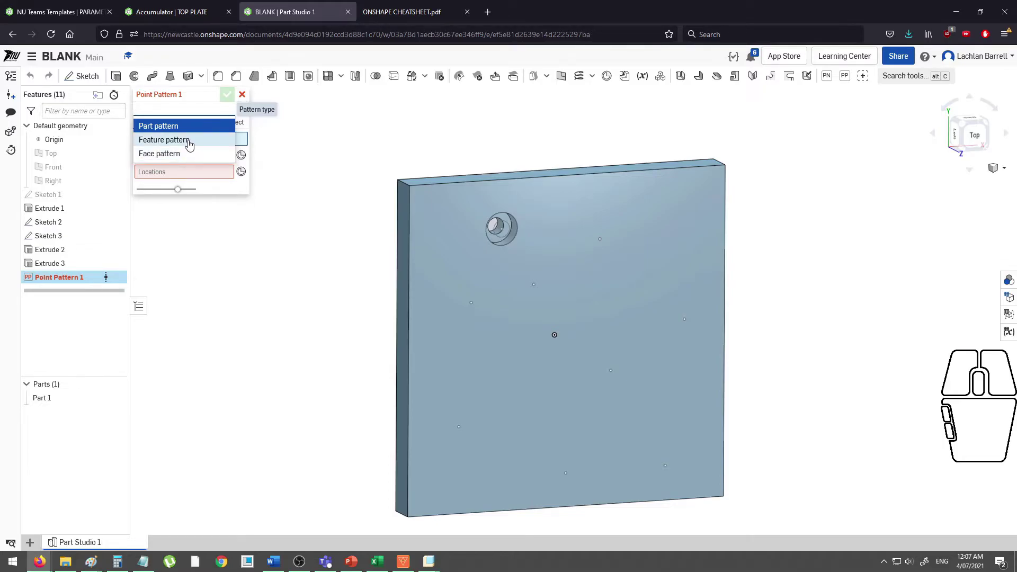
pyautogui.click(189, 141)
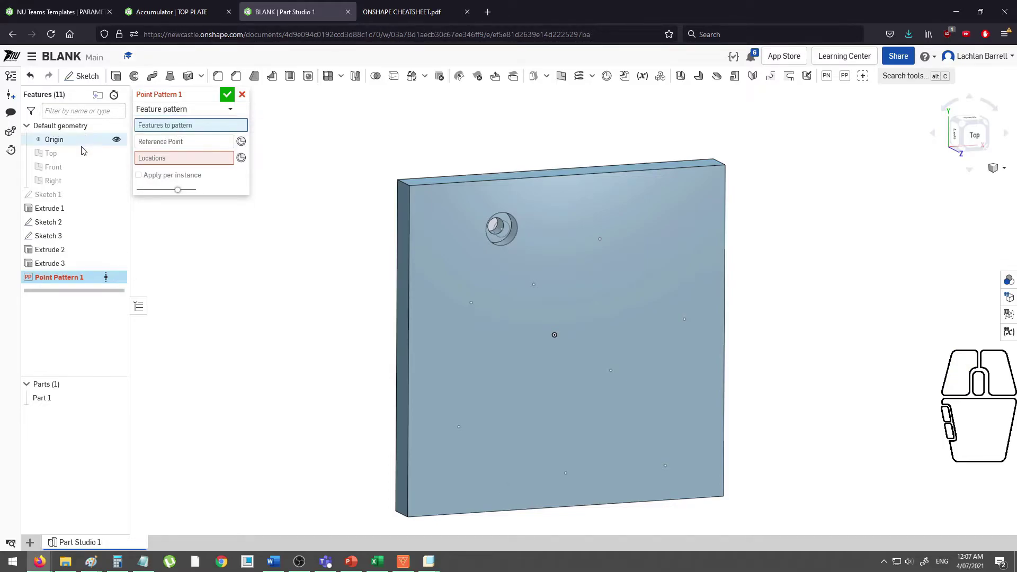
pyautogui.click(67, 250)
pyautogui.click(61, 264)
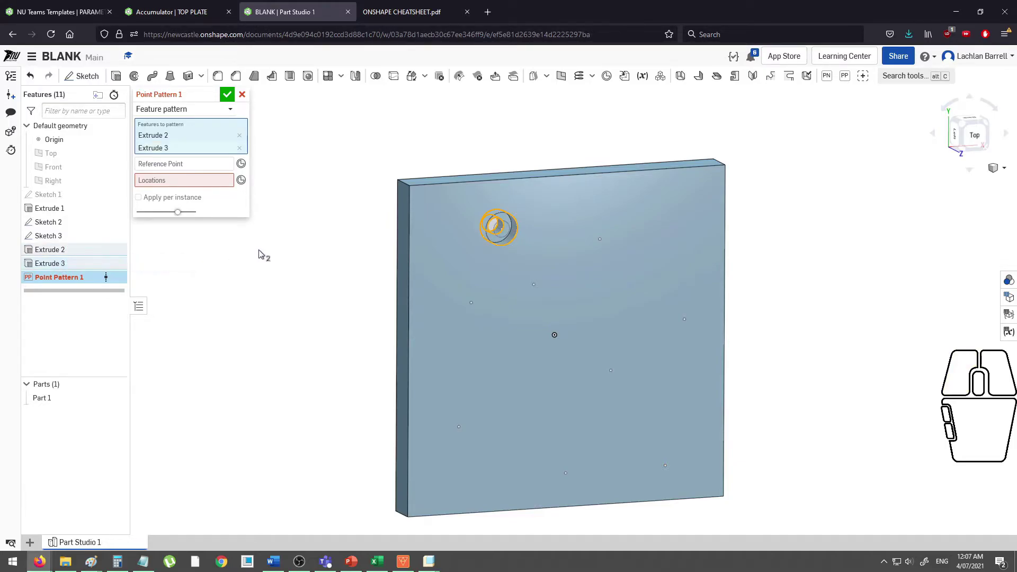
# - Set the pattern's reference point to the Sketch 2 point at the centre of the existing bolt hole
pyautogui.click(185, 165)
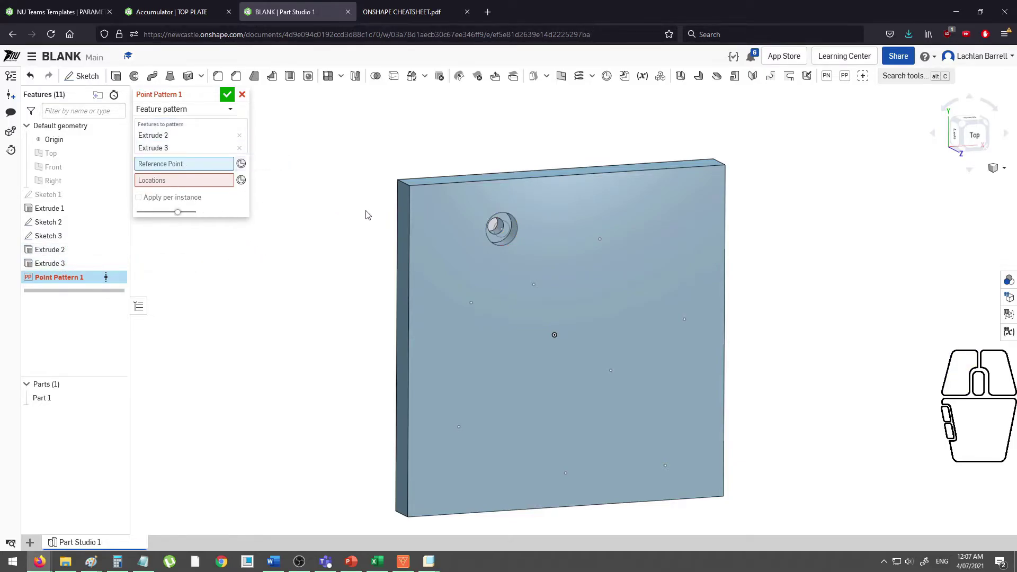
pyautogui.scroll(2, 368, 215)
pyautogui.scroll(2, 394, 221)
pyautogui.moveTo(392, 216)
pyautogui.mouseDown(button='middle')
pyautogui.moveTo(385, 208)
pyautogui.moveTo(400, 213)
pyautogui.moveTo(402, 229)
pyautogui.mouseUp(button='middle')
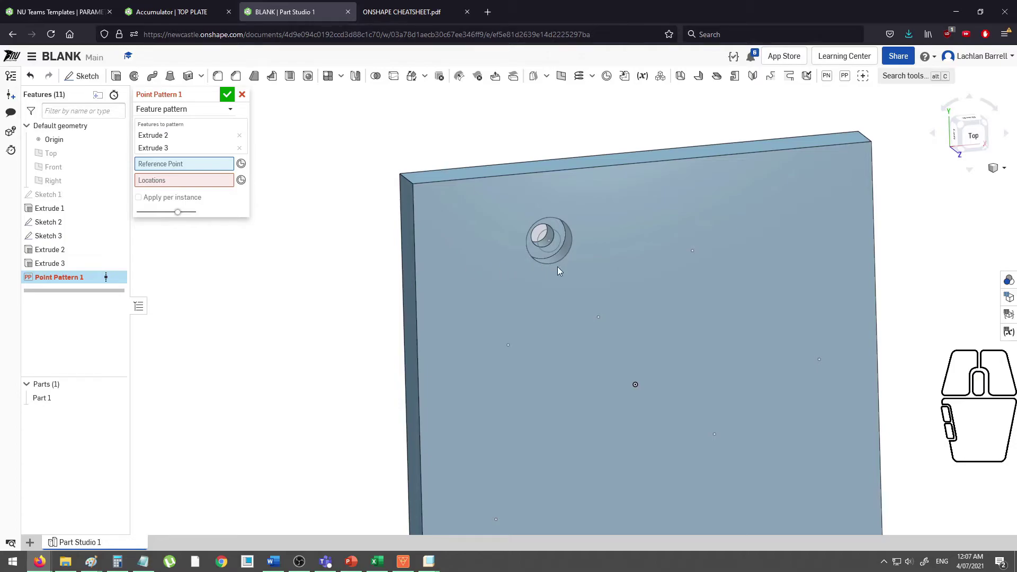
pyautogui.scroll(2, 559, 266)
pyautogui.click(546, 233)
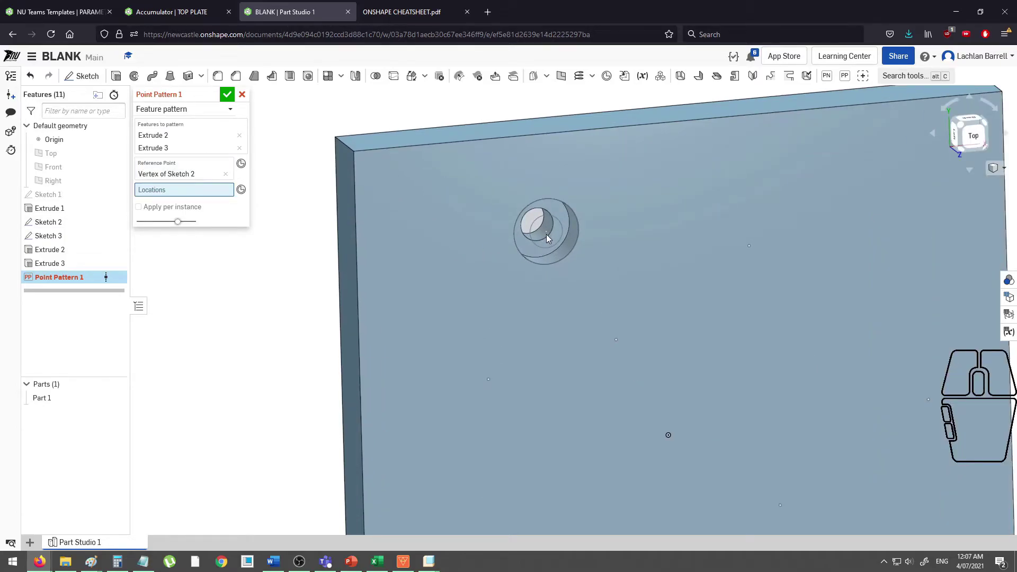
# - Use all points of Sketch 2 as pattern locations, enable Apply per instance, and finish the Point Pattern
pyautogui.click(159, 192)
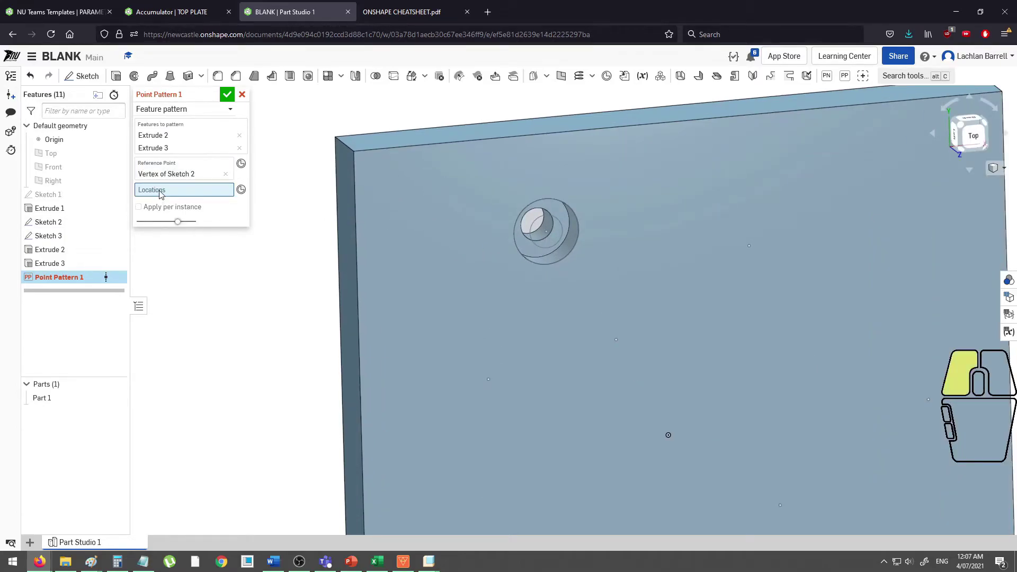
pyautogui.click(64, 229)
pyautogui.scroll(-5, 329, 288)
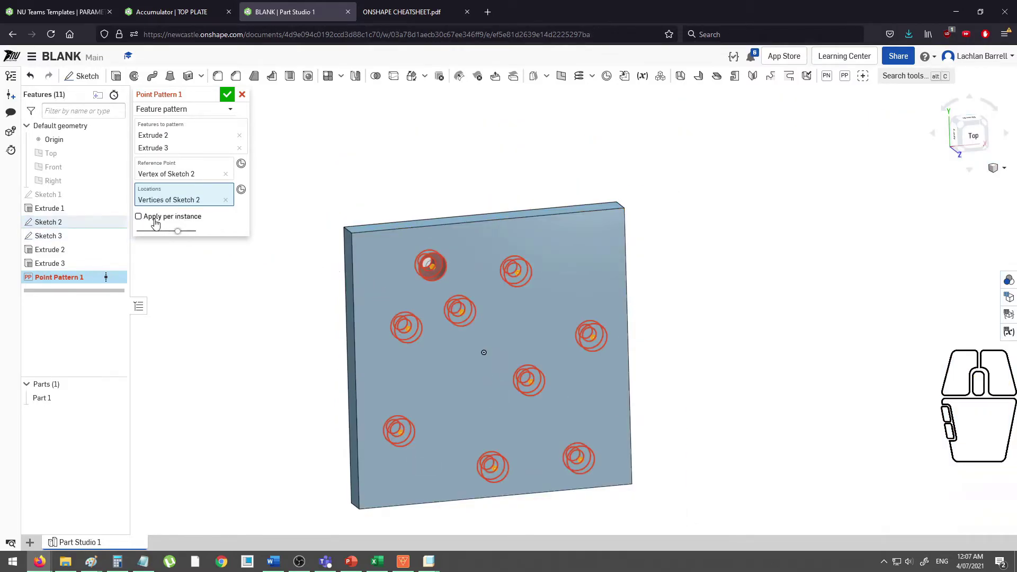
pyautogui.click(155, 223)
pyautogui.moveTo(297, 332); pyautogui.dragTo(332, 316, button='middle')
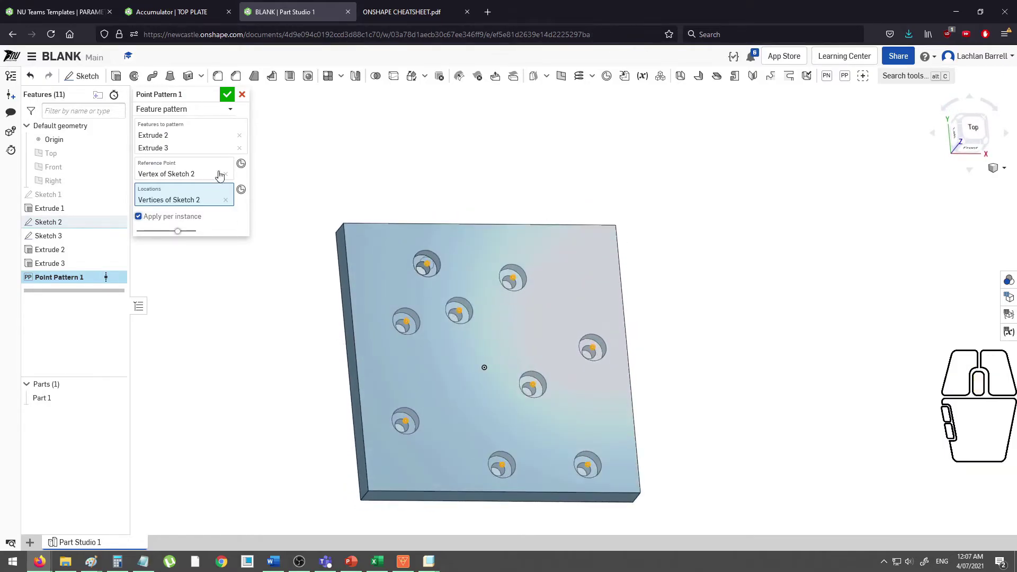
pyautogui.click(226, 95)
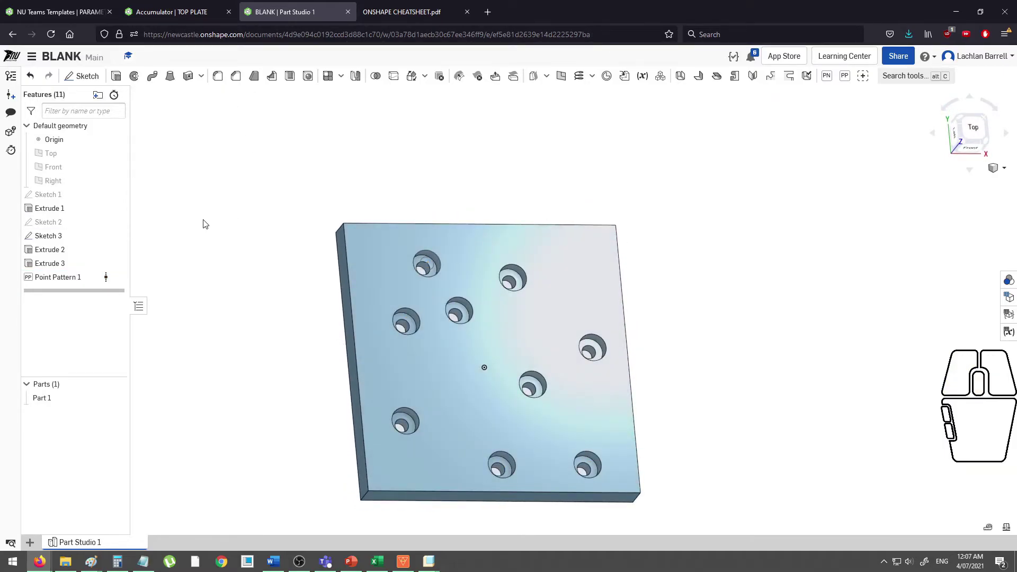
# - Add three more points to Sketch 2 on the plate so the hole pattern extends to them
pyautogui.doubleClick(62, 222)
pyautogui.click(263, 76)
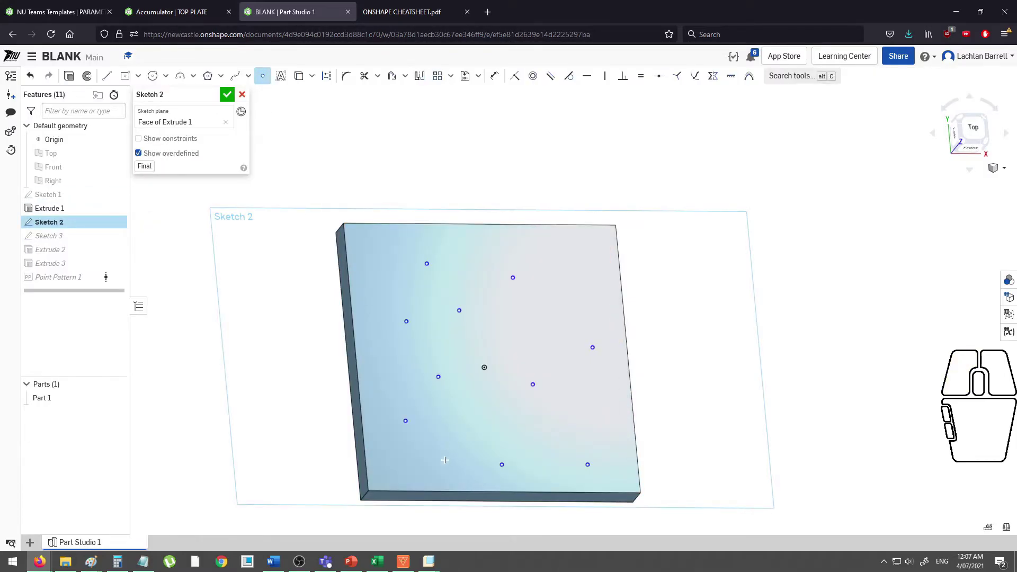
pyautogui.click(226, 94)
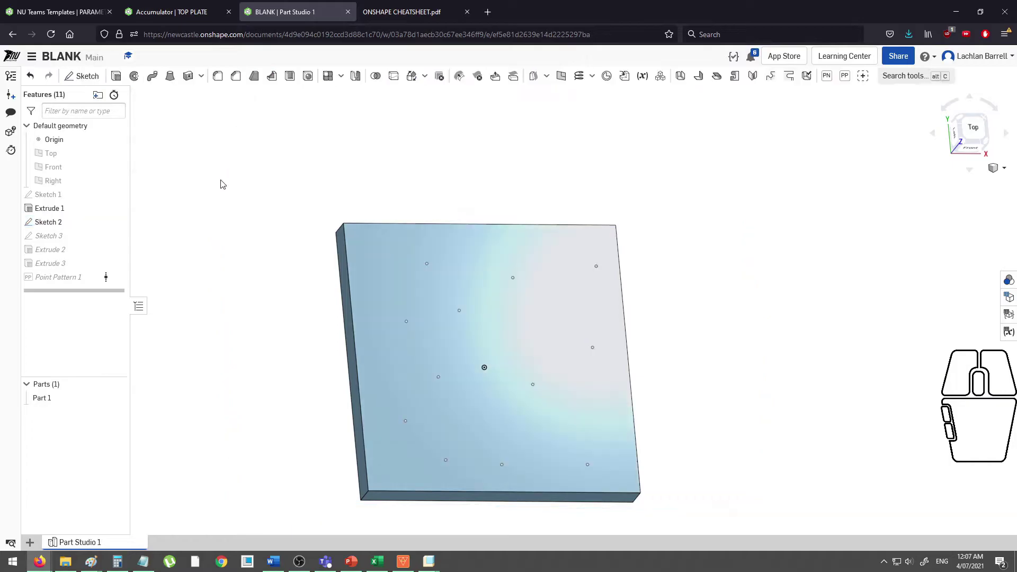
pyautogui.moveTo(391, 266); pyautogui.dragTo(340, 292, button='middle')
pyautogui.scroll(-3, 365, 276)
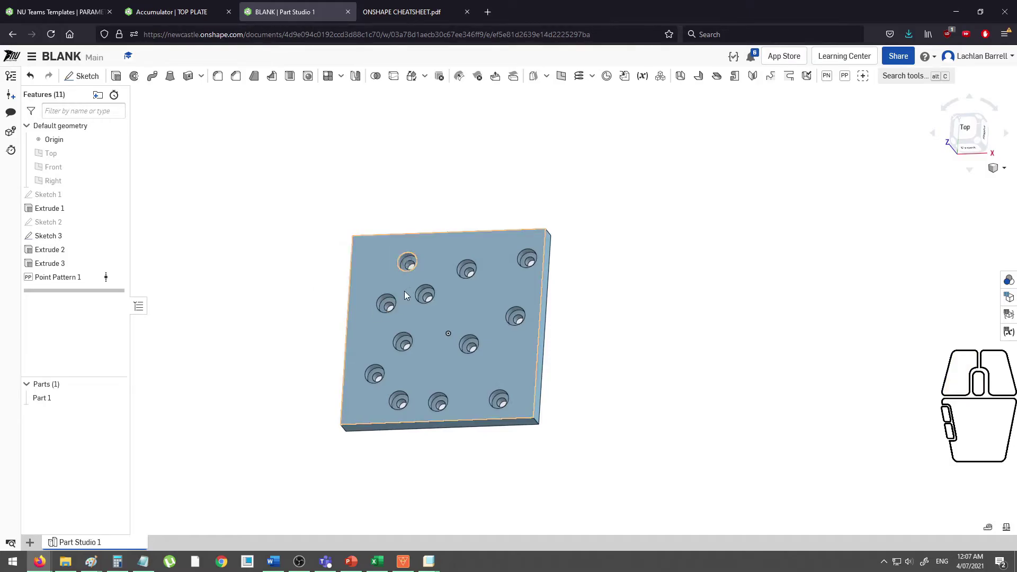
pyautogui.scroll(5, 378, 293)
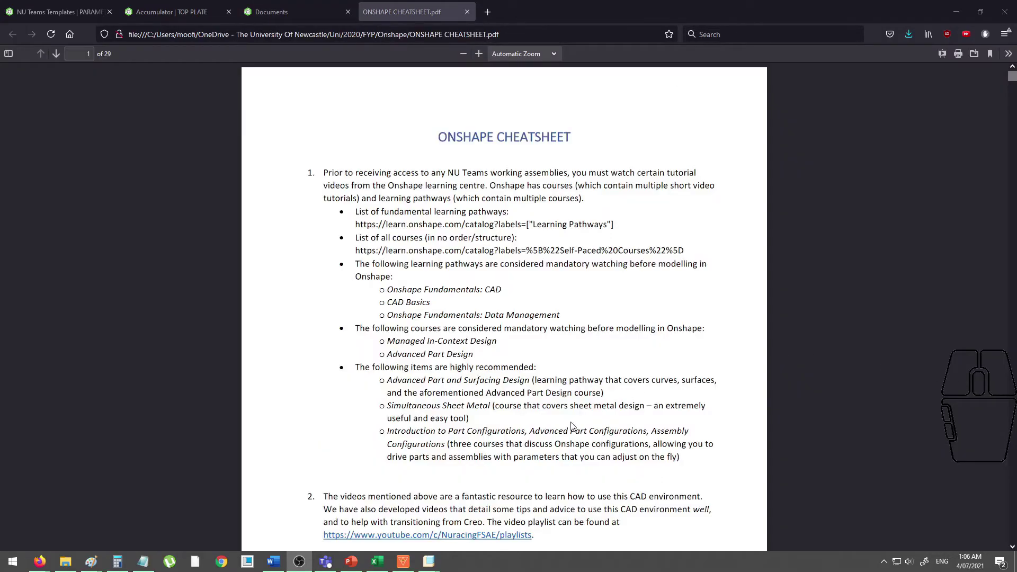
# - Examine the recommended part and assembly configuration courses in ONSHAPE CHEATSHEET.pdf
pyautogui.moveTo(388, 431); pyautogui.dragTo(577, 449)
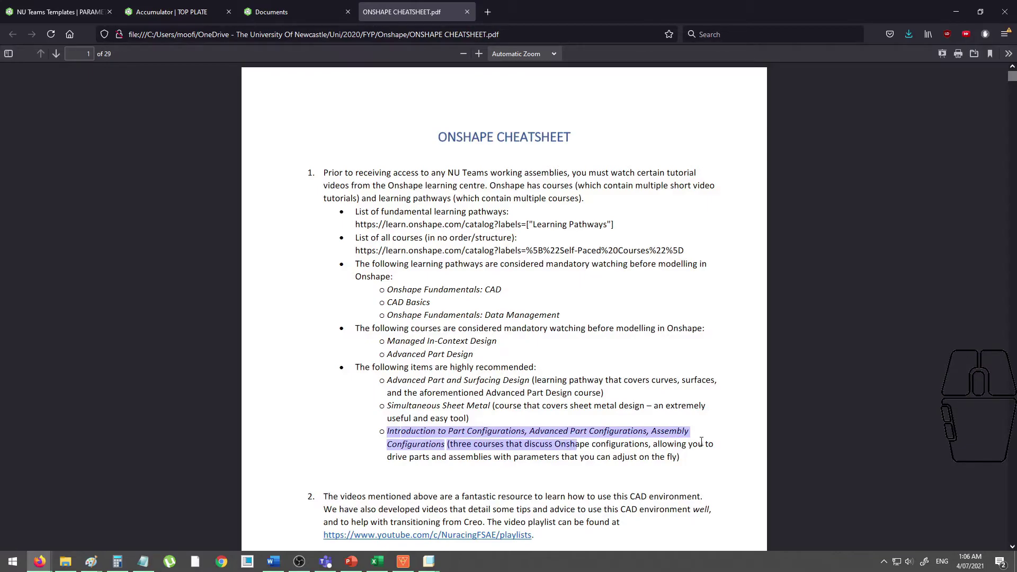
pyautogui.click(728, 449)
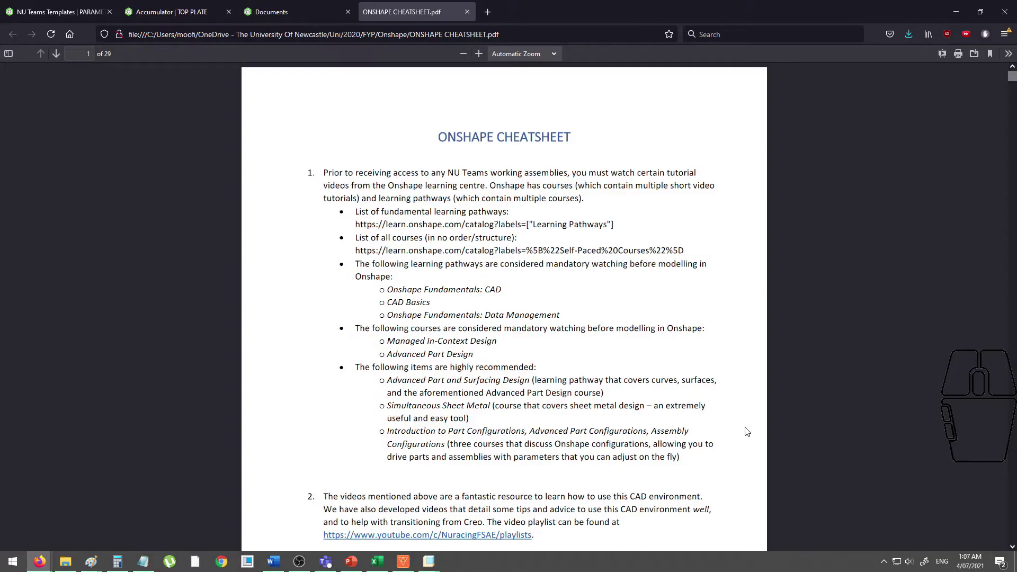
pyautogui.scroll(-2, 749, 428)
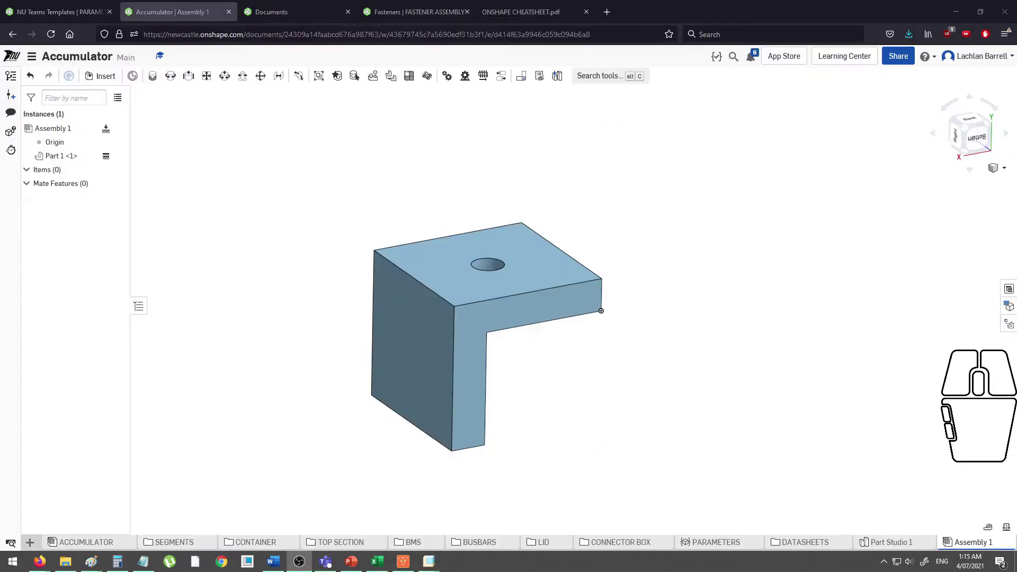
# - Insert the FASTENER ASSEMBLY from the Fasteners document into Assembly 1 of the Accumulator document
pyautogui.press('i')
pyautogui.click(240, 124)
pyautogui.click(218, 187)
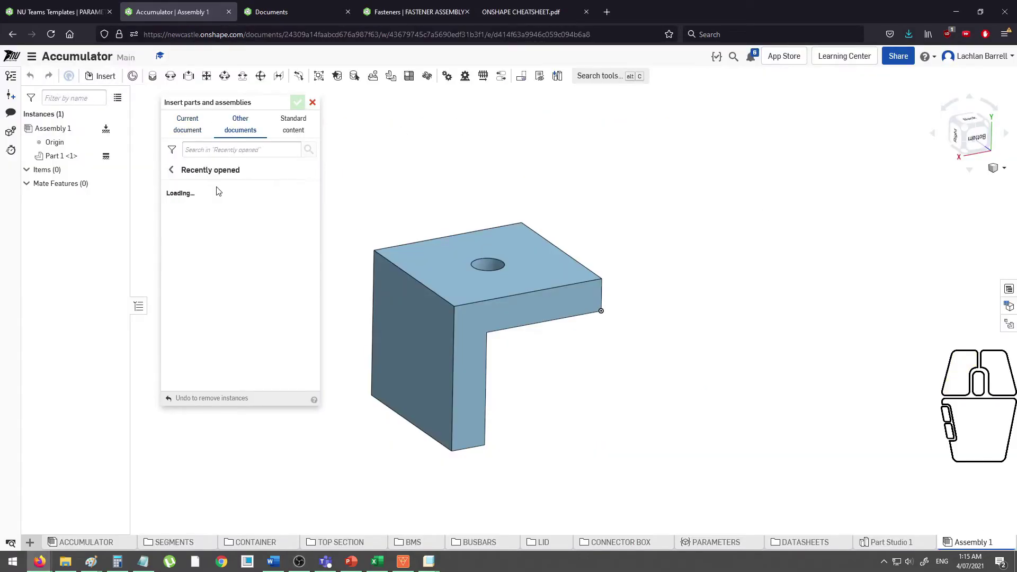
pyautogui.click(218, 191)
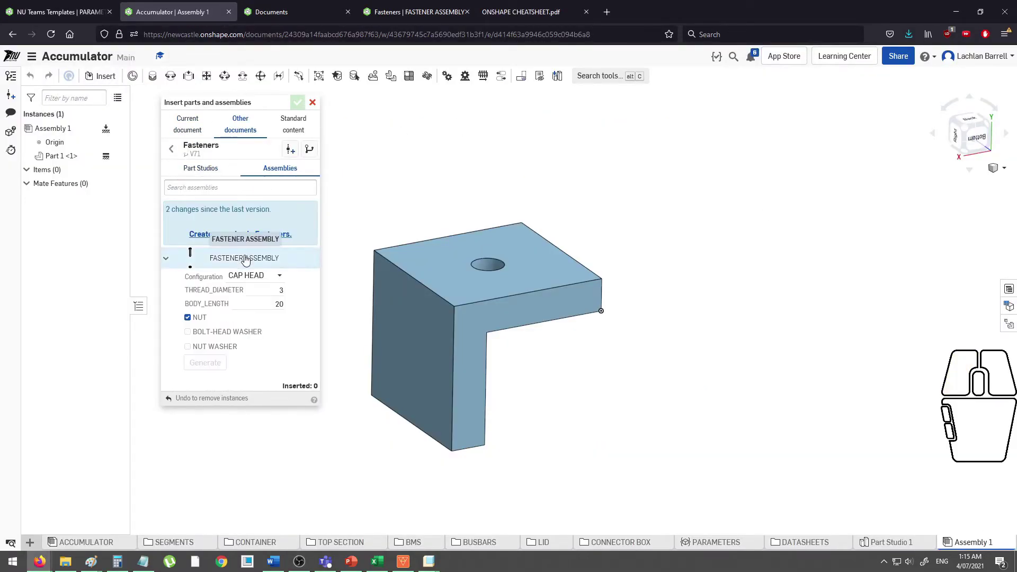
pyautogui.click(245, 258)
pyautogui.click(297, 102)
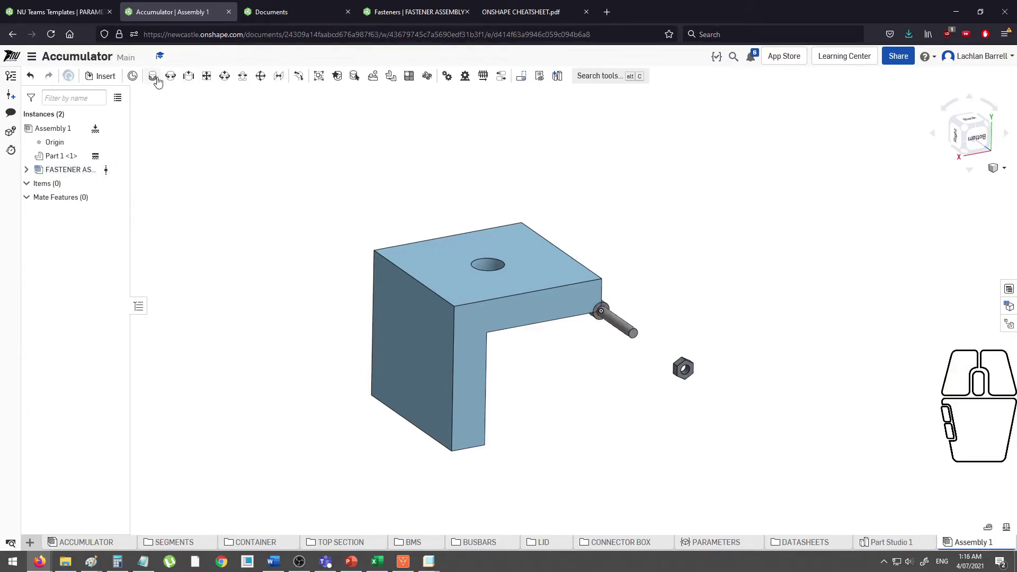
# - Add a Fastened mate between the M3x20 cap head bolt and the hole on the upper face of Part 1
pyautogui.scroll(3, 602, 310)
pyautogui.click(596, 313)
pyautogui.click(371, 224)
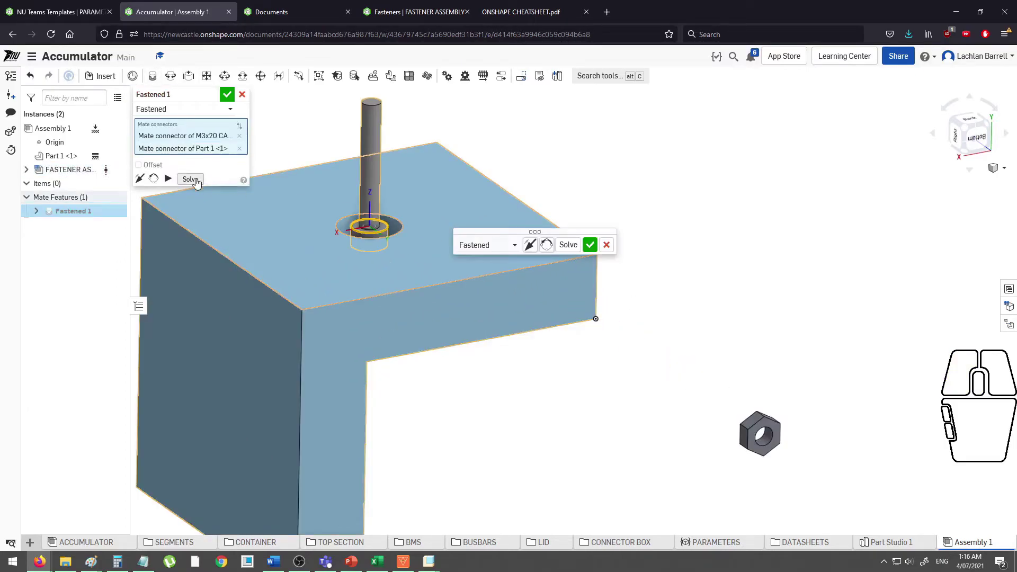
pyautogui.click(226, 94)
pyautogui.moveTo(284, 124); pyautogui.dragTo(541, 175, button='middle')
# - Change the inserted fastener assembly's configuration to THREAD_DIAMETER 10 and BODY_LENGTH 30
pyautogui.rightClick(80, 170)
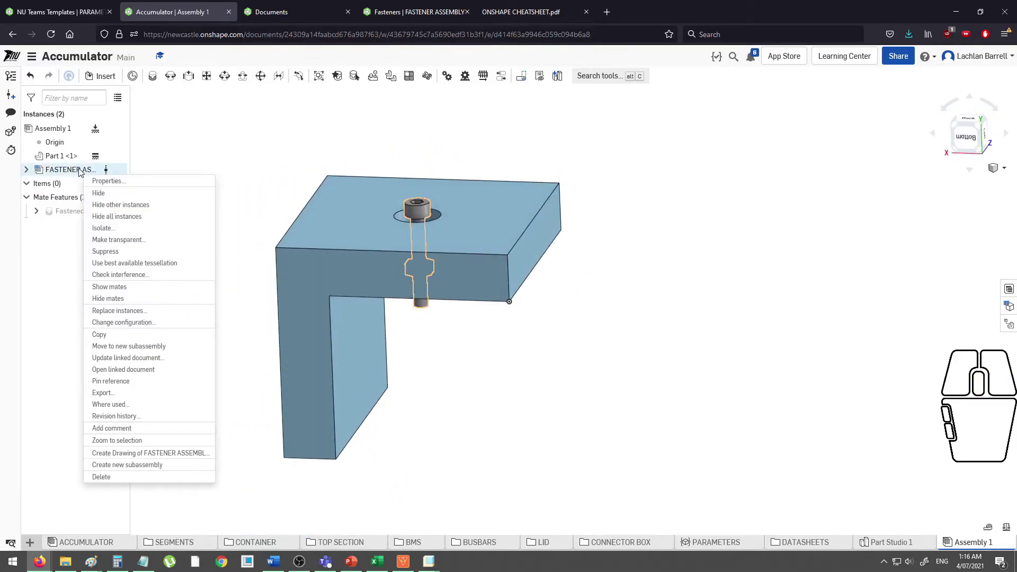
pyautogui.click(151, 322)
pyautogui.click(274, 196)
pyautogui.write('10')
pyautogui.press('Return')
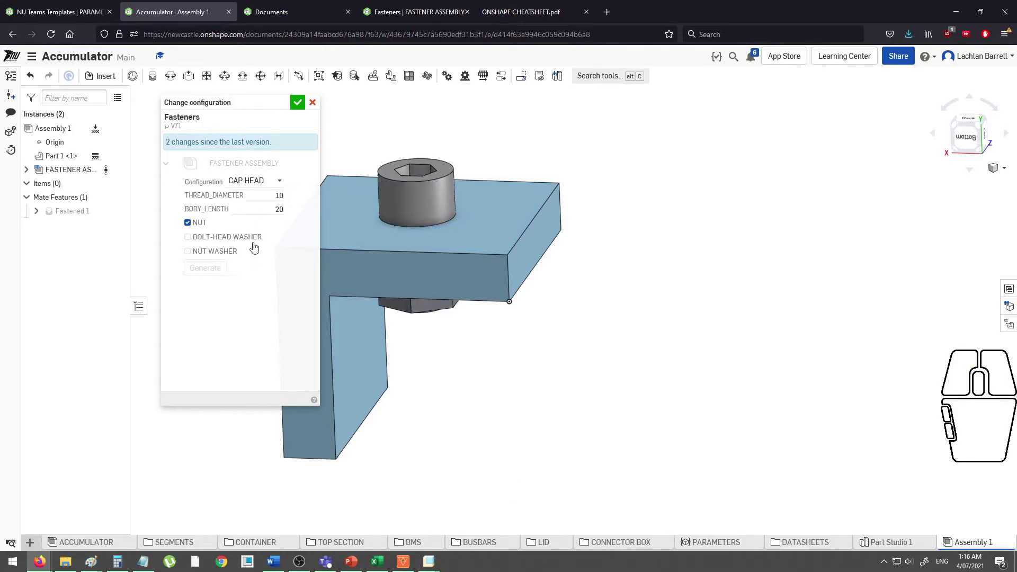
pyautogui.click(274, 209)
pyautogui.write('30')
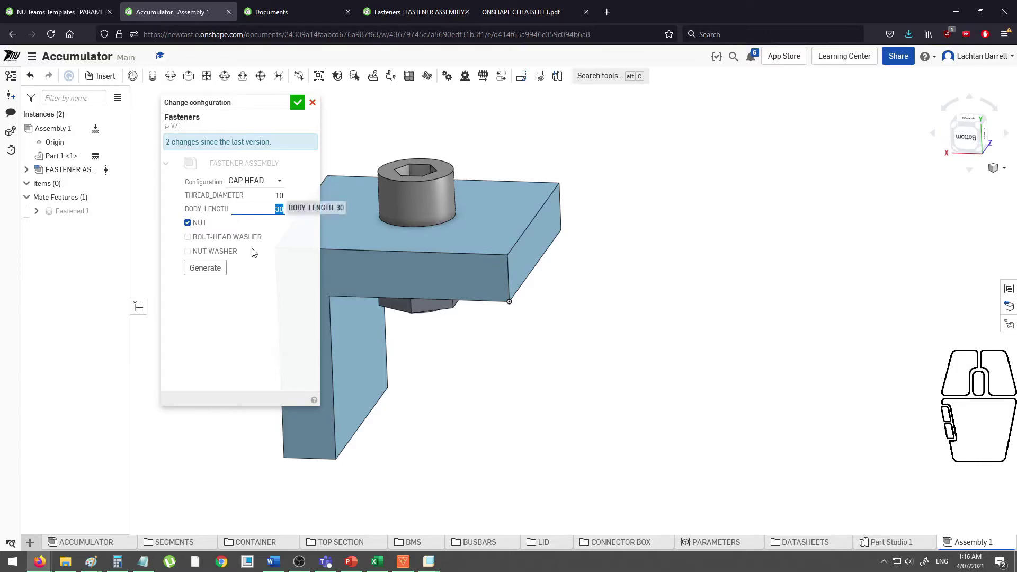
pyautogui.press('Return')
pyautogui.click(365, 143)
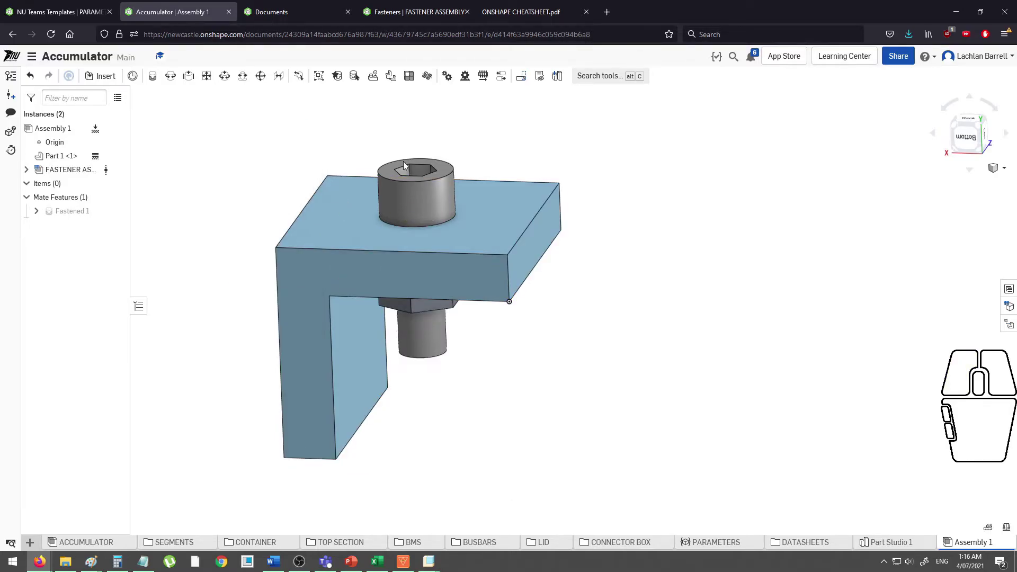
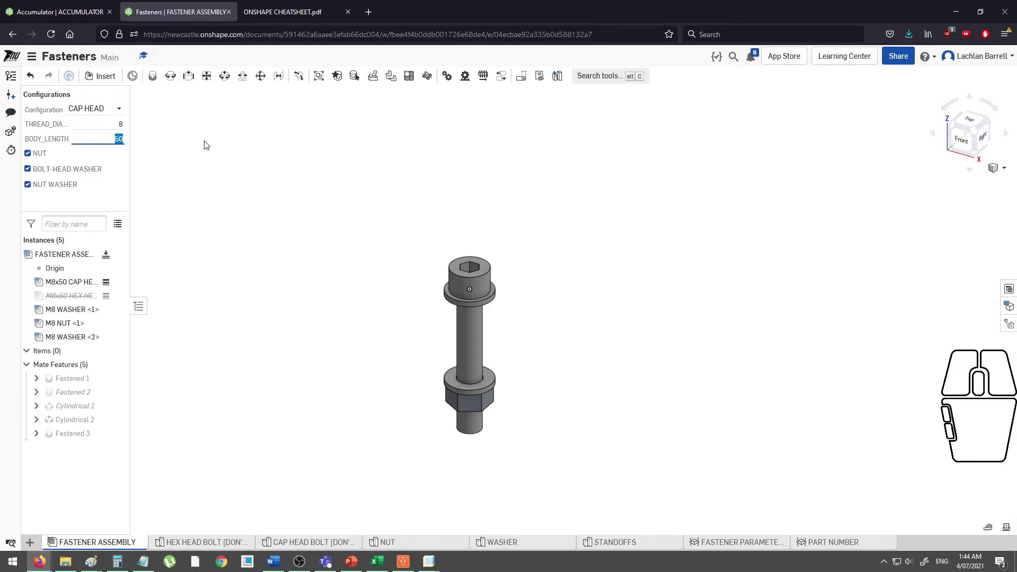
pyautogui.click(111, 124)
pyautogui.click(330, 162)
pyautogui.click(114, 139)
pyautogui.press('Return')
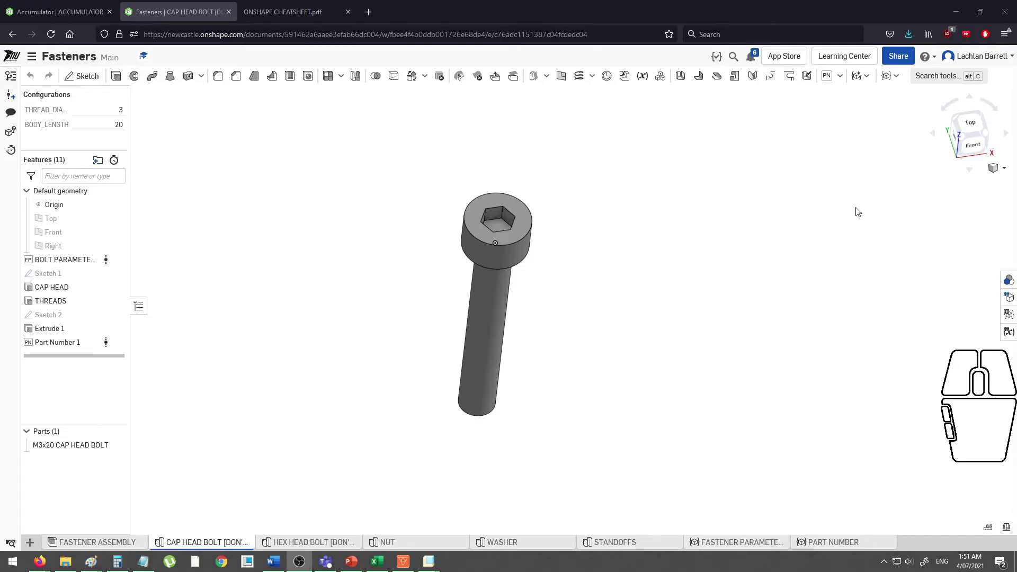
# - Examine where the cap head bolt's THREAD_DIAMETER and BODY_LENGTH configuration variables are used in its features
pyautogui.moveTo(857, 212); pyautogui.dragTo(781, 204, button='right')
pyautogui.moveTo(781, 204); pyautogui.dragTo(828, 192, button='middle')
pyautogui.click(1006, 299)
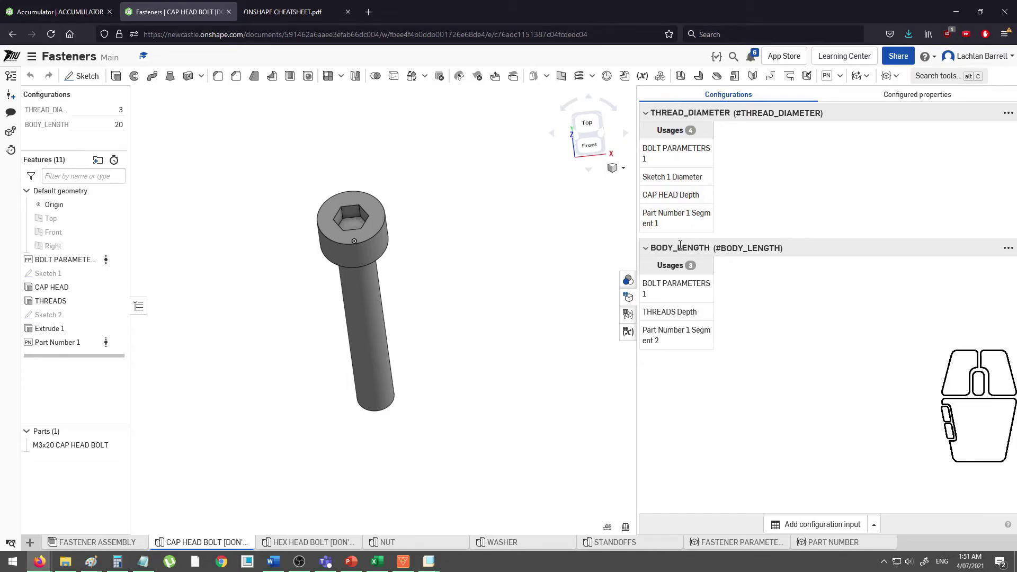
pyautogui.click(628, 297)
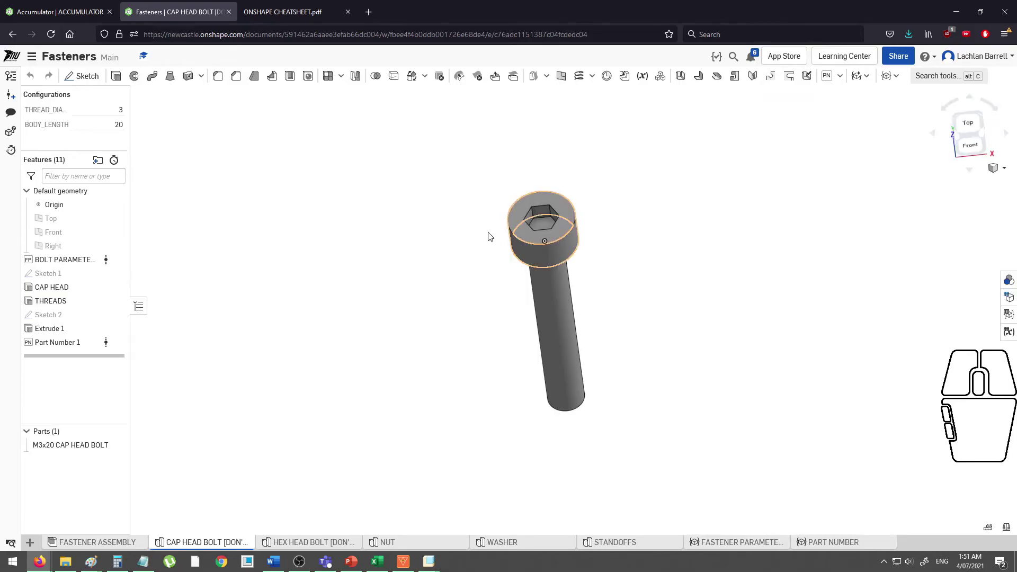
# - Check the expression that drives the inner circle's diameter in Sketch 1 of the cap head bolt
pyautogui.doubleClick(62, 274)
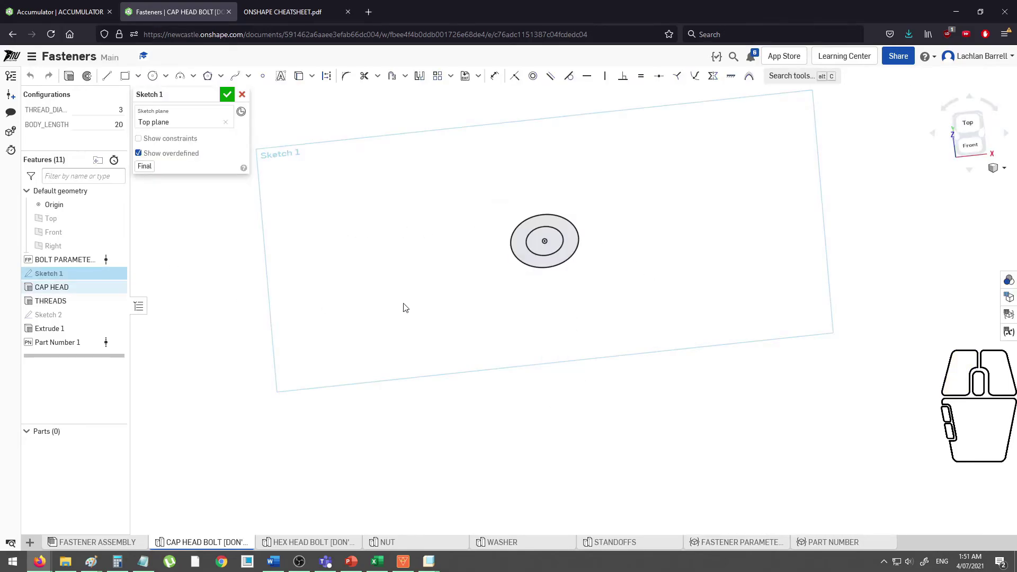
pyautogui.doubleClick(461, 232)
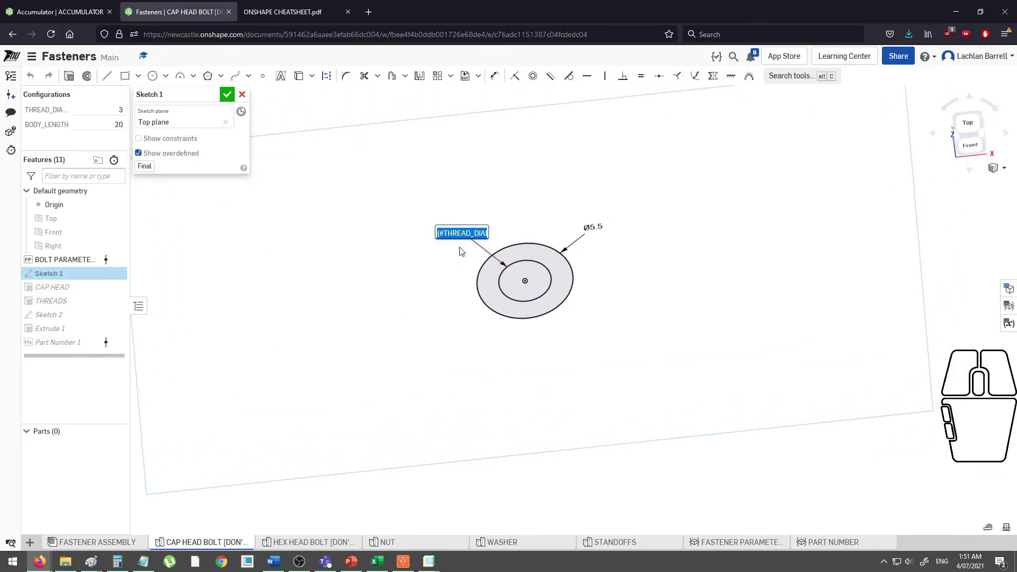
pyautogui.moveTo(444, 233); pyautogui.dragTo(464, 232)
pyautogui.click(227, 94)
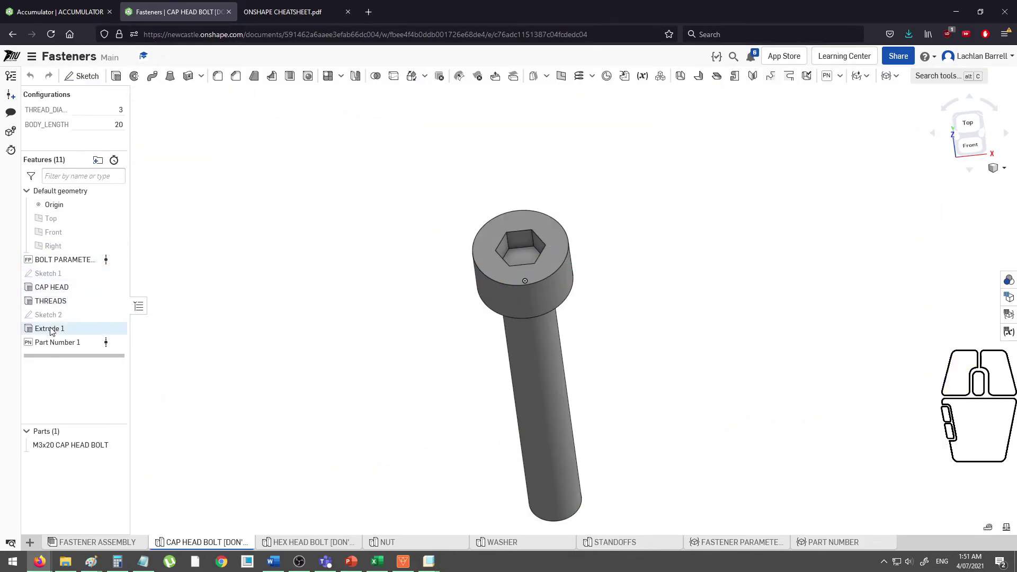
# - Check the depth definition of the THREADS extrude and leave the feature unmodified
pyautogui.doubleClick(66, 301)
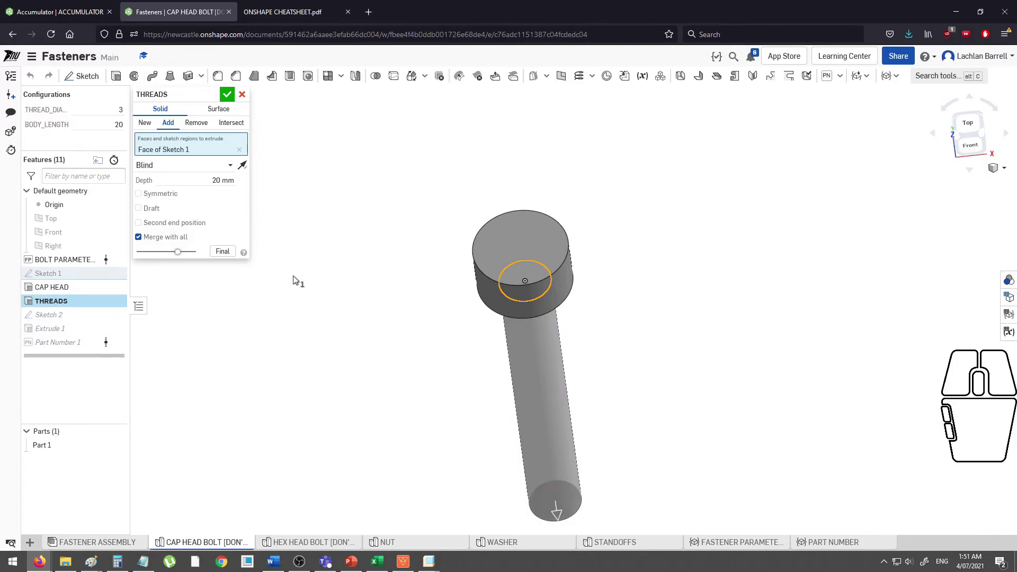
pyautogui.click(196, 181)
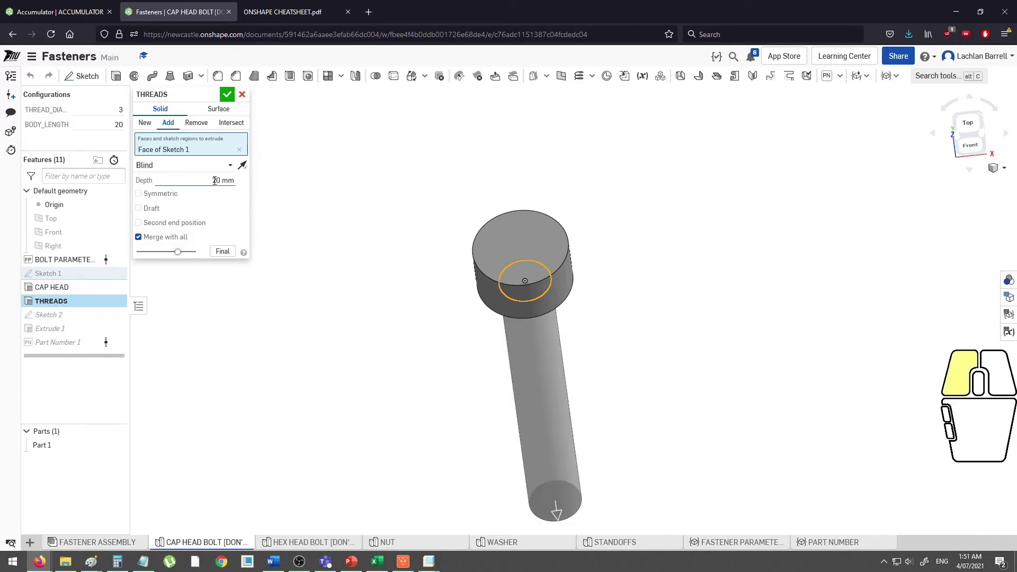
pyautogui.click(242, 95)
# - Set the cap head bolt's BODY_LENGTH configuration to 50
pyautogui.click(118, 124)
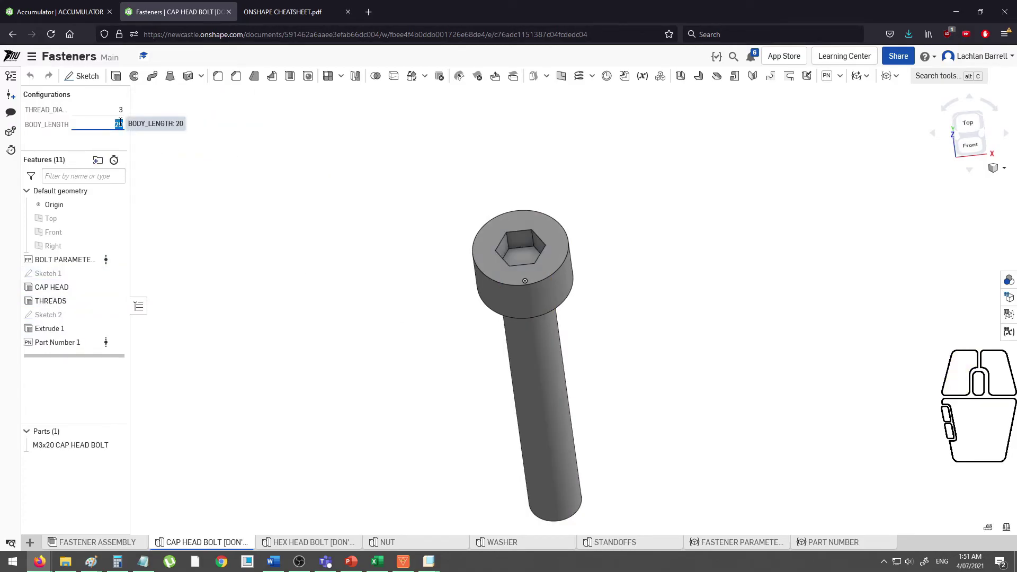
pyautogui.write('50')
pyautogui.press('Return')
pyautogui.scroll(-3, 379, 275)
pyautogui.scroll(-3, 379, 275)
pyautogui.moveTo(375, 250)
pyautogui.mouseDown(button='right')
pyautogui.moveTo(380, 261)
pyautogui.moveTo(371, 254)
pyautogui.mouseUp(button='right')
pyautogui.click(120, 124)
pyautogui.click(284, 195)
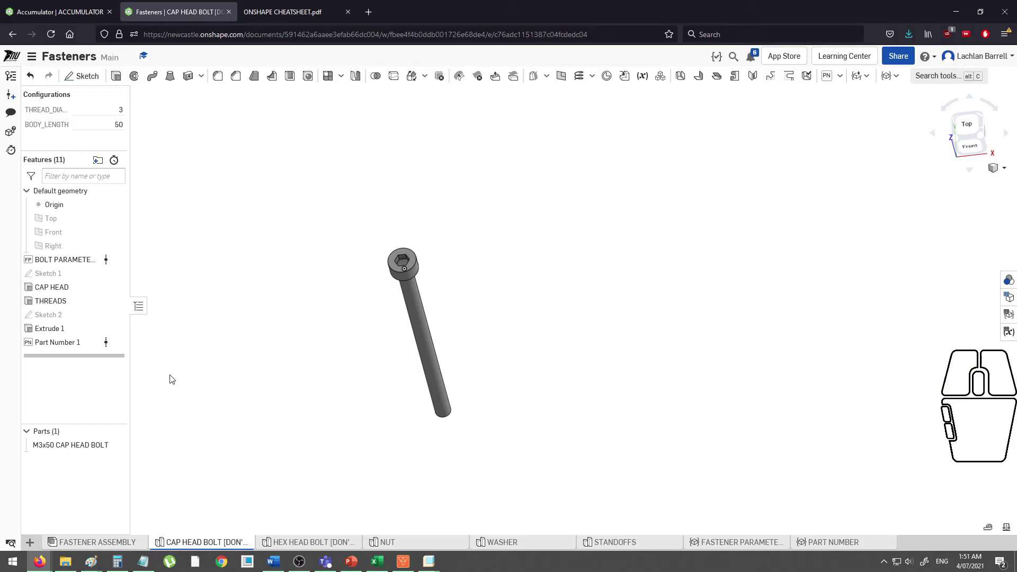
# - Go to FASTENER ASSEMBLY and review its configuration inputs for head type, THREAD_DIAMETER and BODY_LENGTH
pyautogui.click(100, 542)
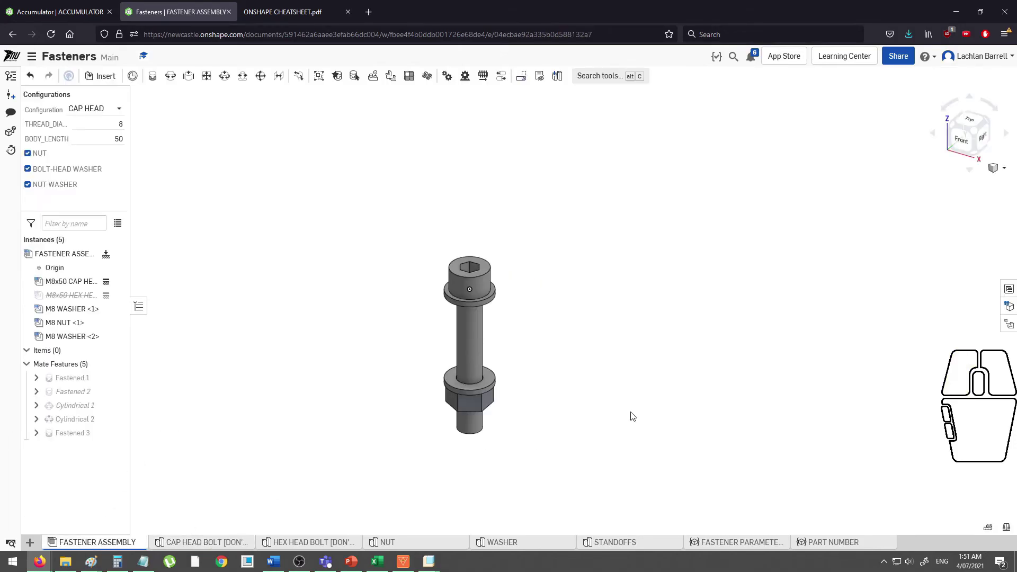
pyautogui.click(1007, 309)
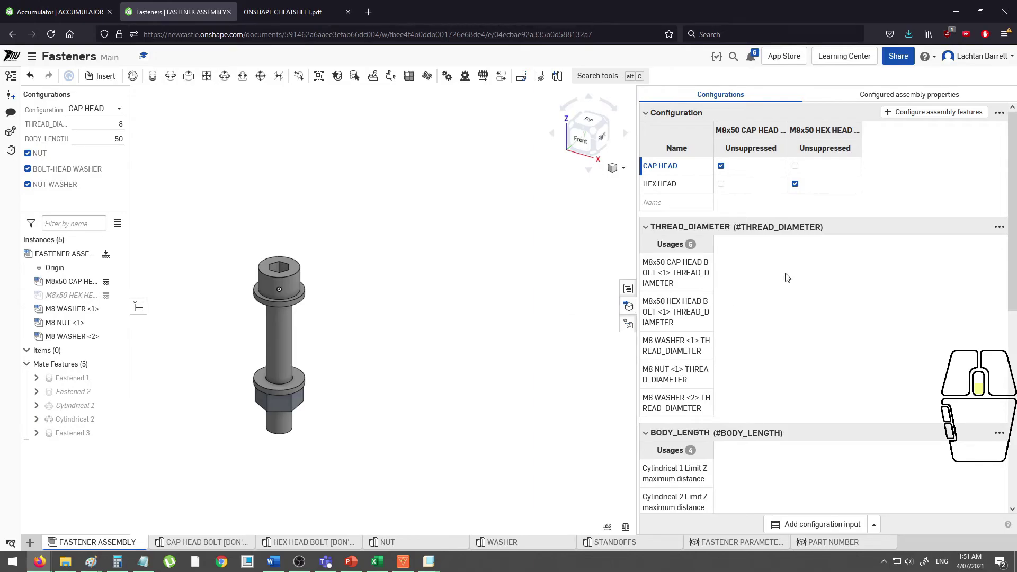
pyautogui.scroll(-2, 768, 278)
pyautogui.scroll(2, 749, 277)
pyautogui.click(629, 306)
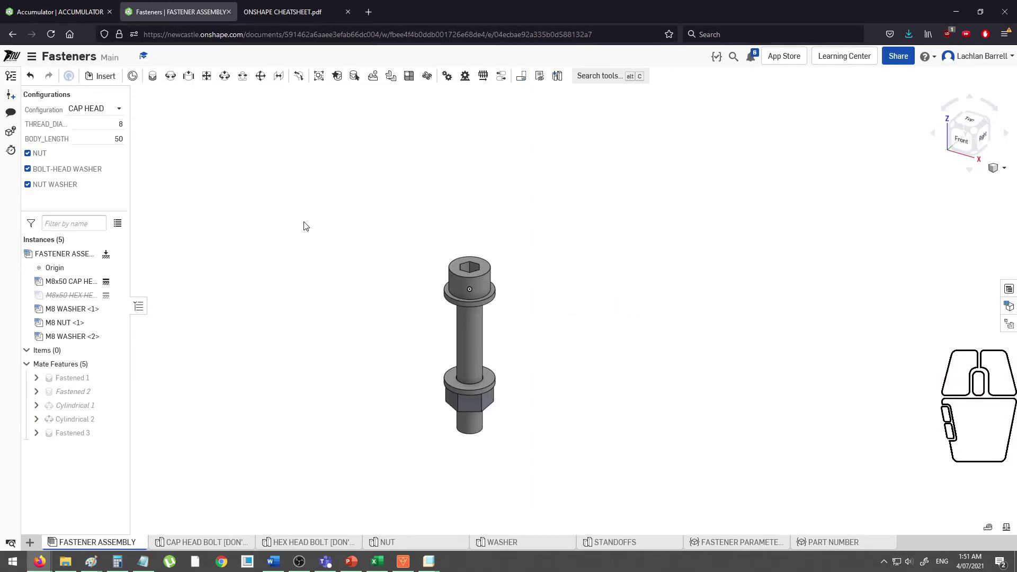
# - Inspect the variables assigned to THREAD_DIAMETER and BODY_LENGTH in the M8x50 cap head bolt instance's configuration, and discard any changes
pyautogui.rightClick(72, 285)
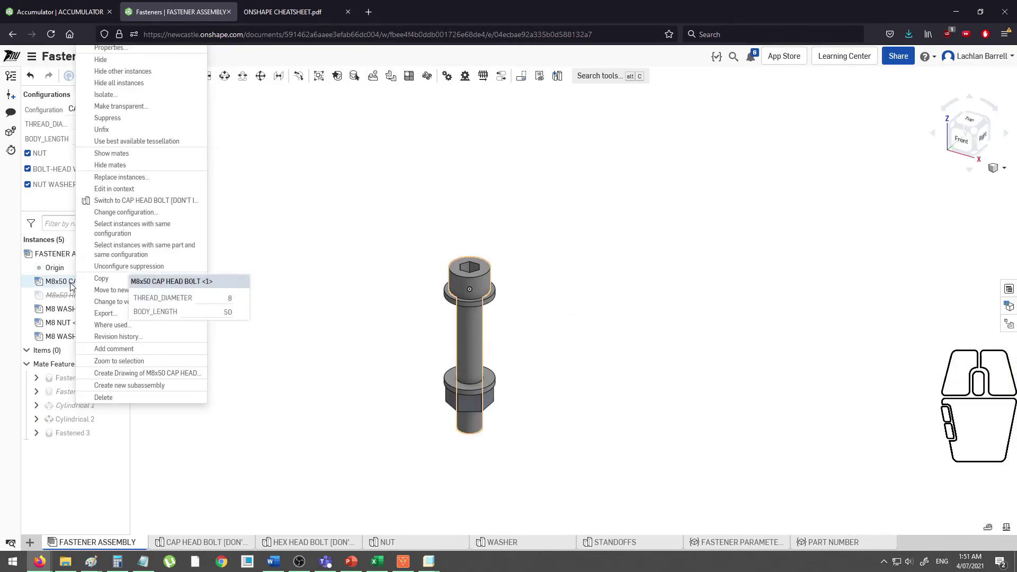
pyautogui.click(148, 212)
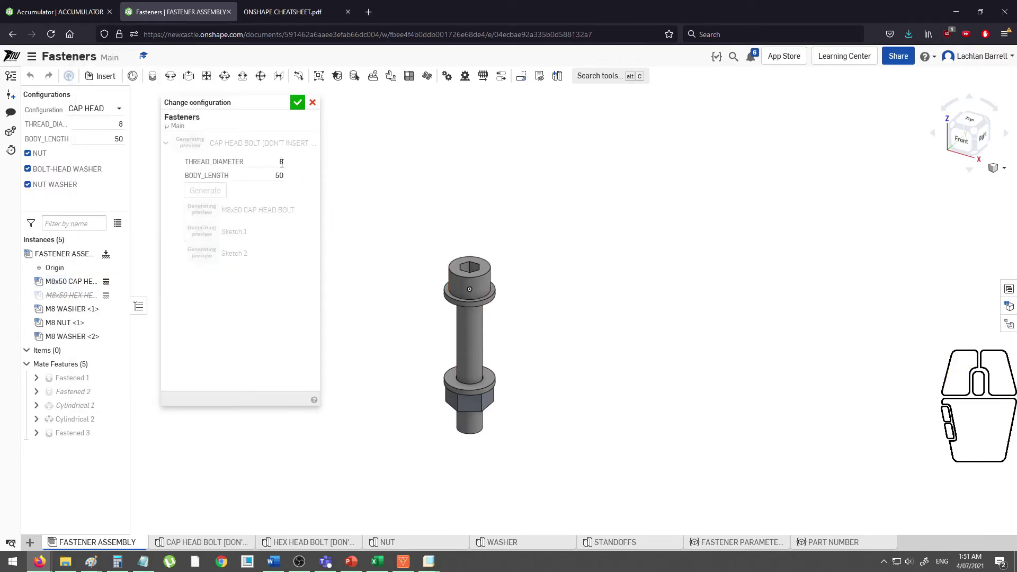
pyautogui.click(272, 160)
pyautogui.write('#THREAD_DIAMETER')
pyautogui.moveTo(249, 162)
pyautogui.mouseDown()
pyautogui.moveTo(290, 162)
pyautogui.moveTo(276, 164)
pyautogui.mouseUp()
pyautogui.click(249, 163)
pyautogui.click(276, 165)
pyautogui.press('Tab')
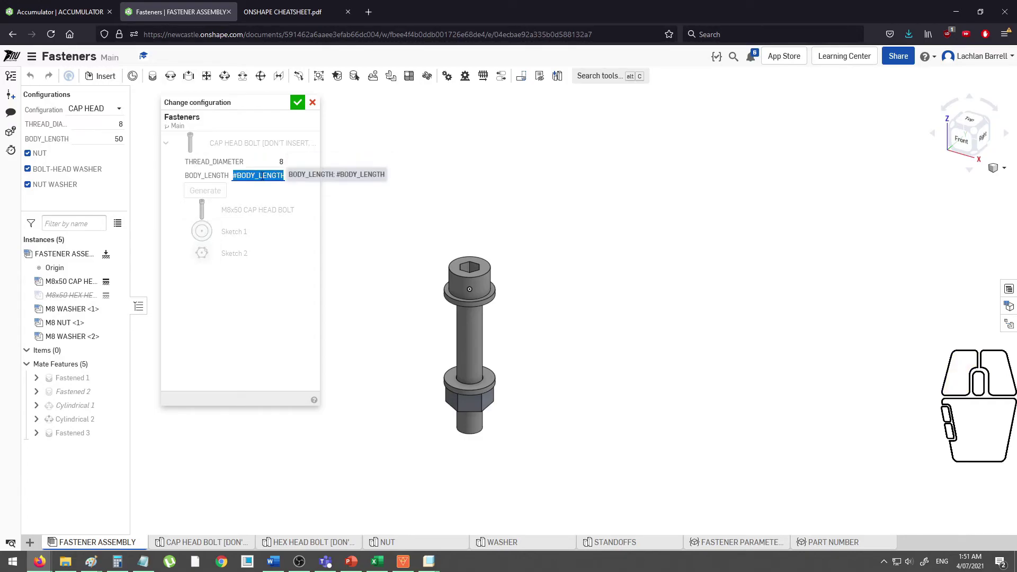
pyautogui.click(313, 102)
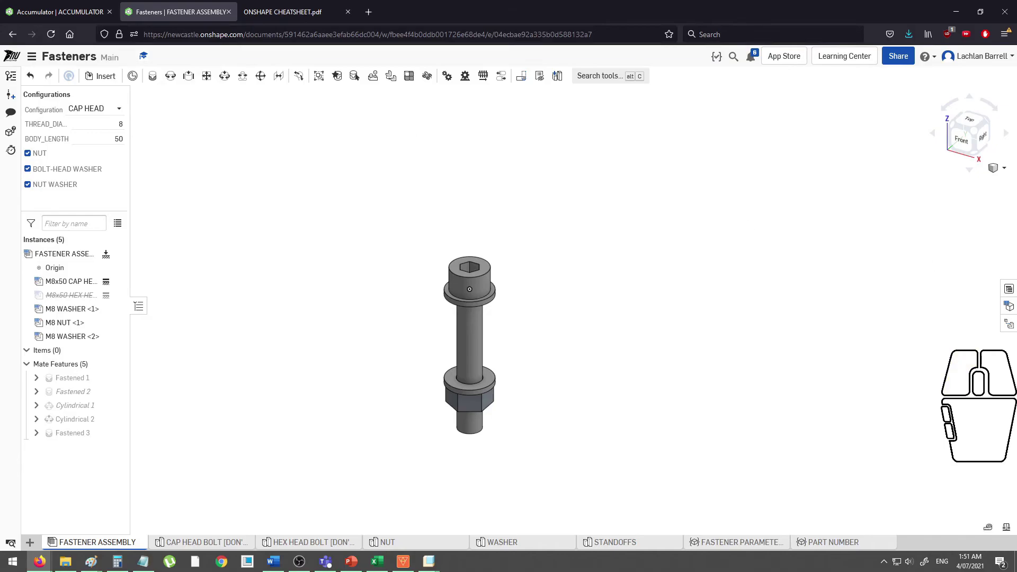
# - Examine which bolt, washer and nut instances and cylindrical mate limits use the assembly's configuration variables
pyautogui.click(1005, 305)
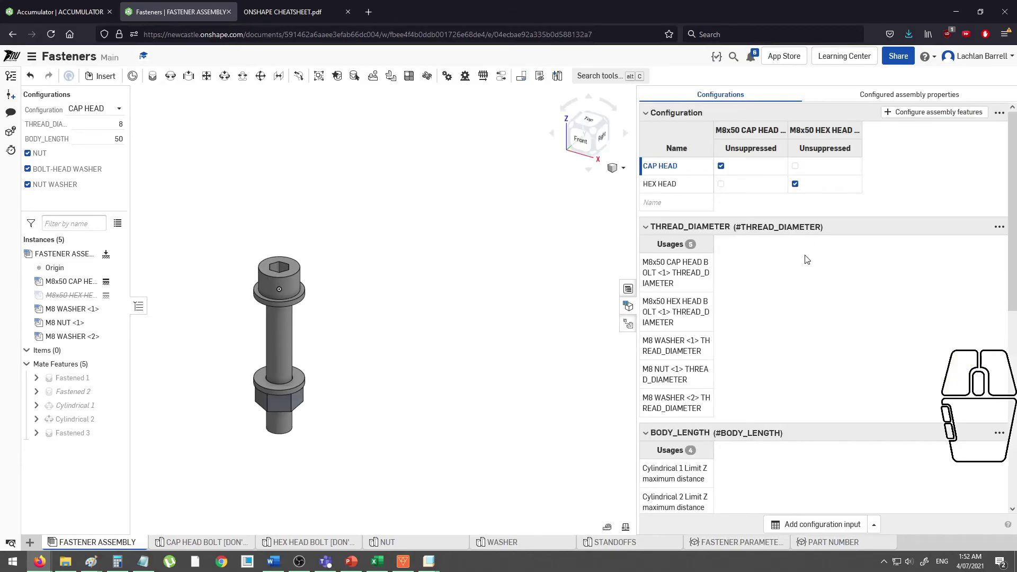
pyautogui.scroll(-1, 806, 256)
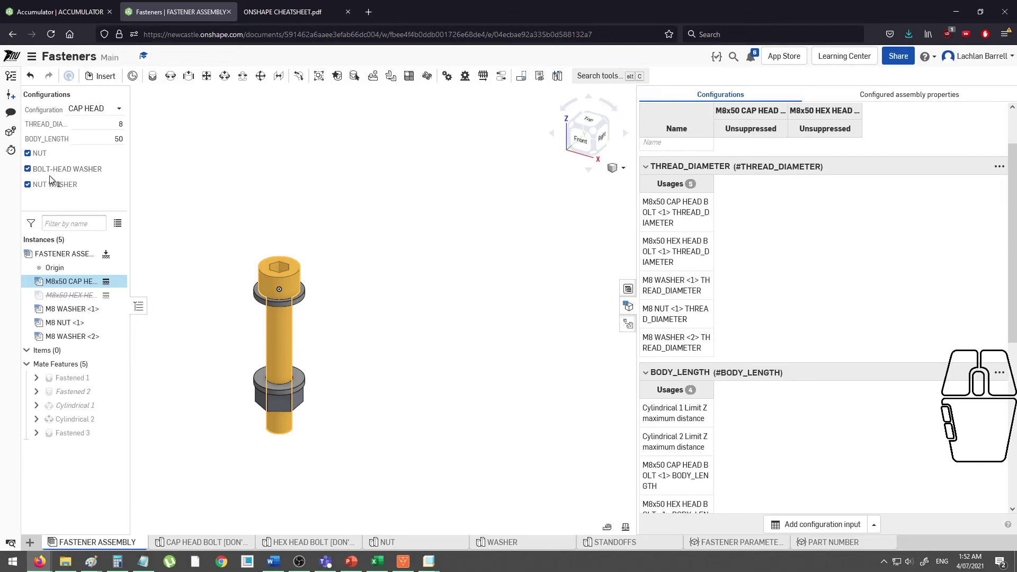
pyautogui.scroll(1, 761, 259)
pyautogui.scroll(-2, 736, 229)
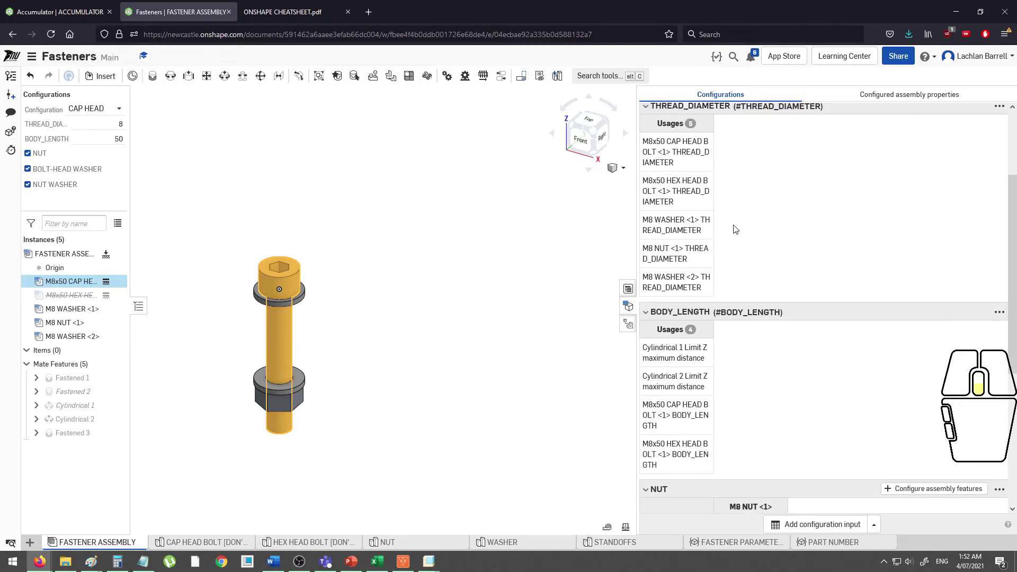
pyautogui.scroll(-3, 736, 229)
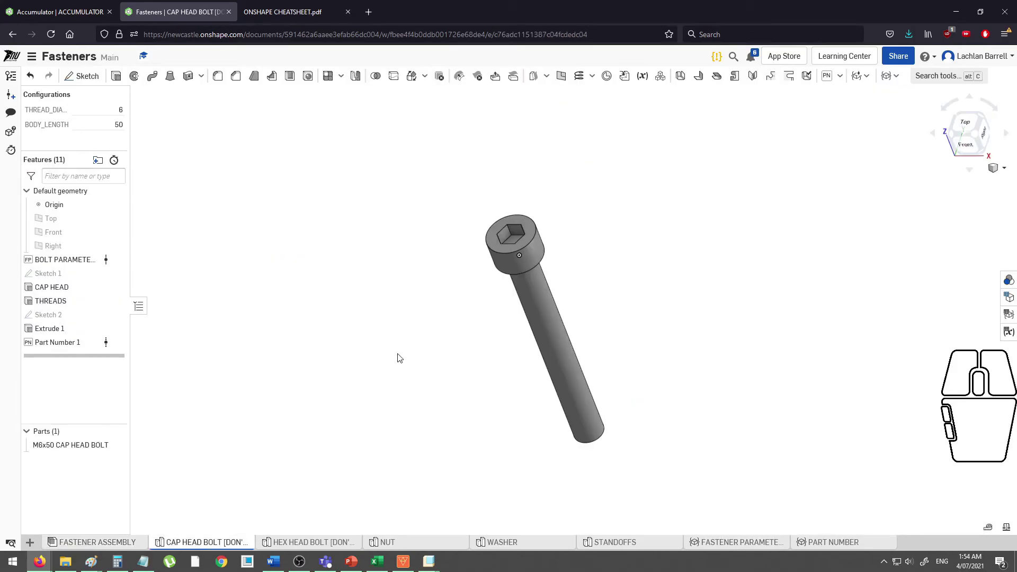
# - Set the M6 cap head bolt's BODY_LENGTH configuration to 30
pyautogui.moveTo(454, 350); pyautogui.dragTo(455, 352, button='middle')
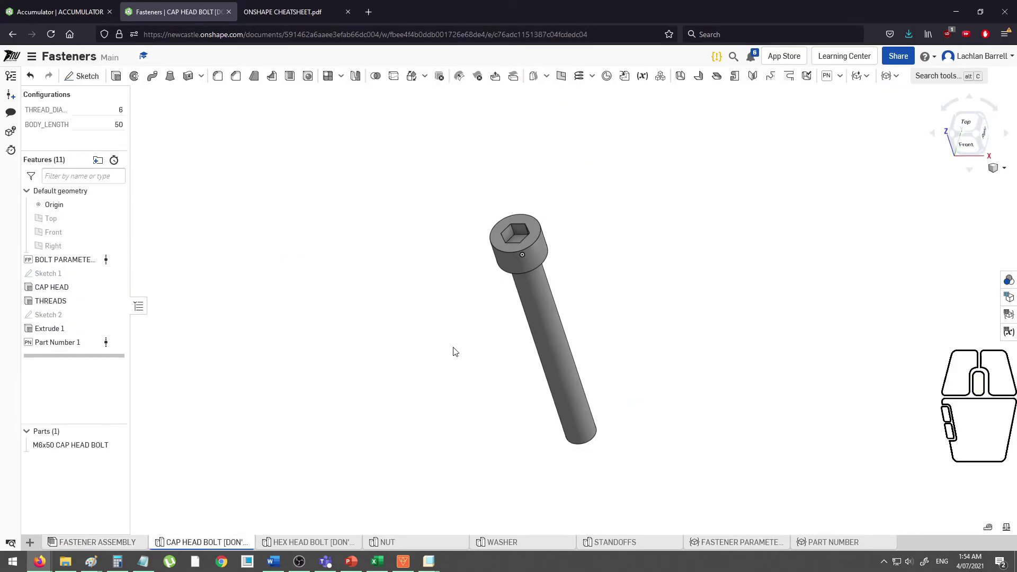
pyautogui.moveTo(666, 354); pyautogui.dragTo(619, 364, button='middle')
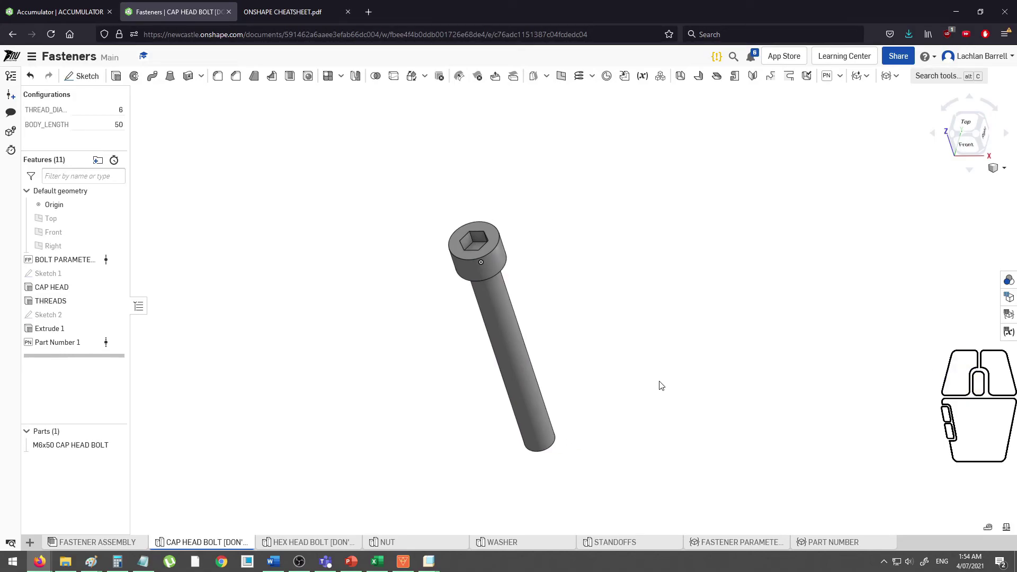
pyautogui.moveTo(661, 384); pyautogui.dragTo(660, 363, button='middle')
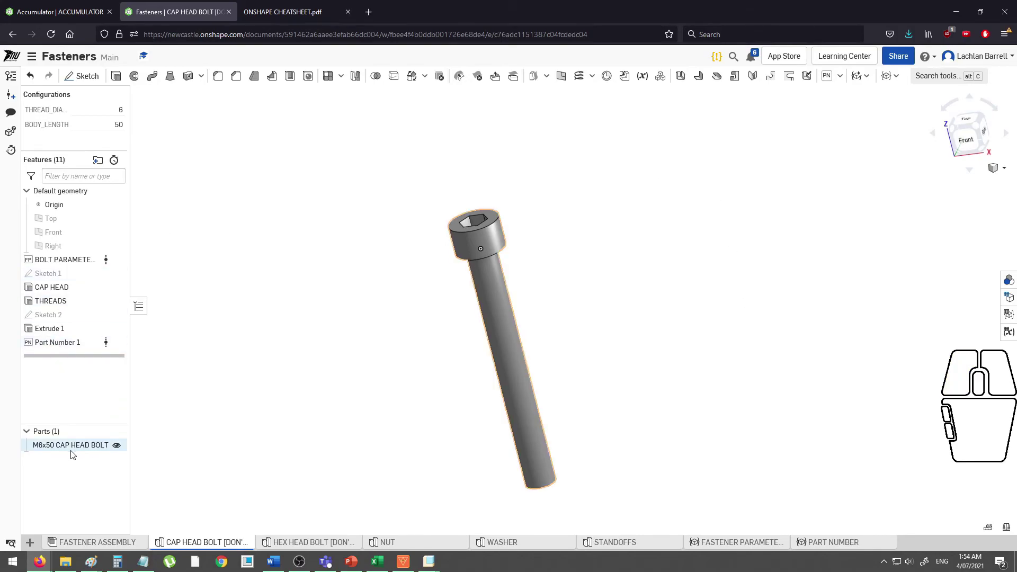
pyautogui.click(112, 124)
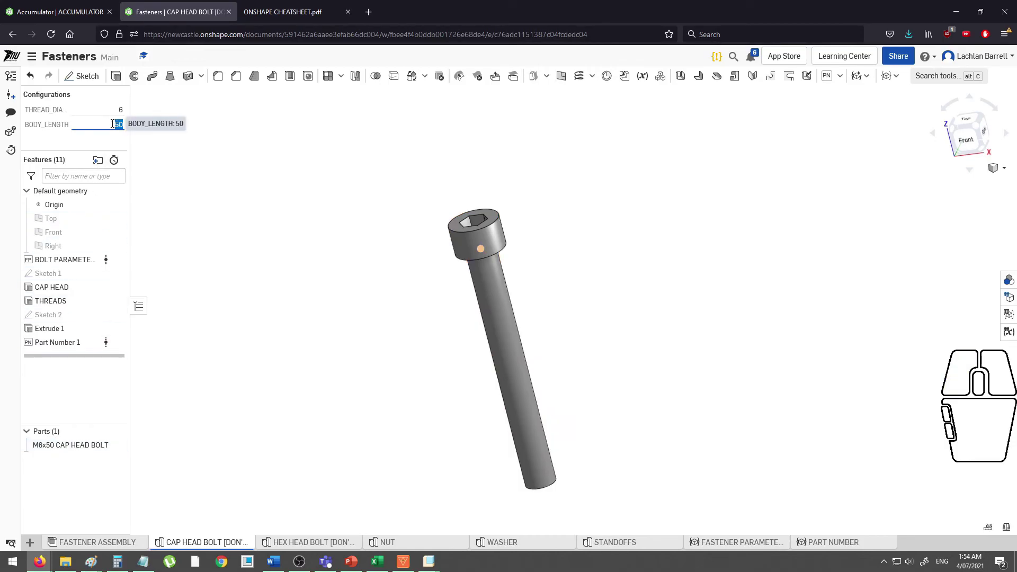
pyautogui.write('30')
pyautogui.press('Return')
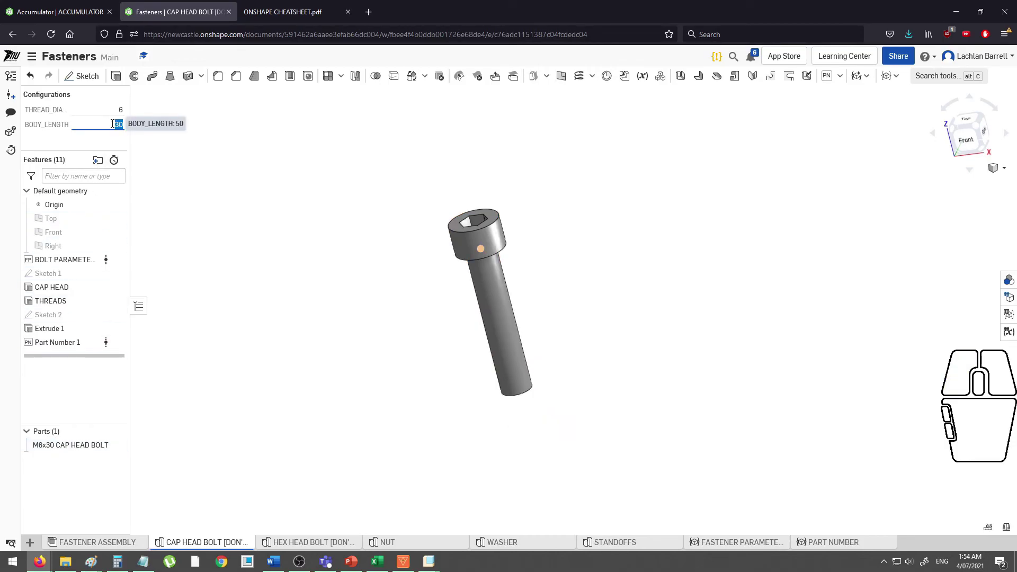
pyautogui.click(336, 420)
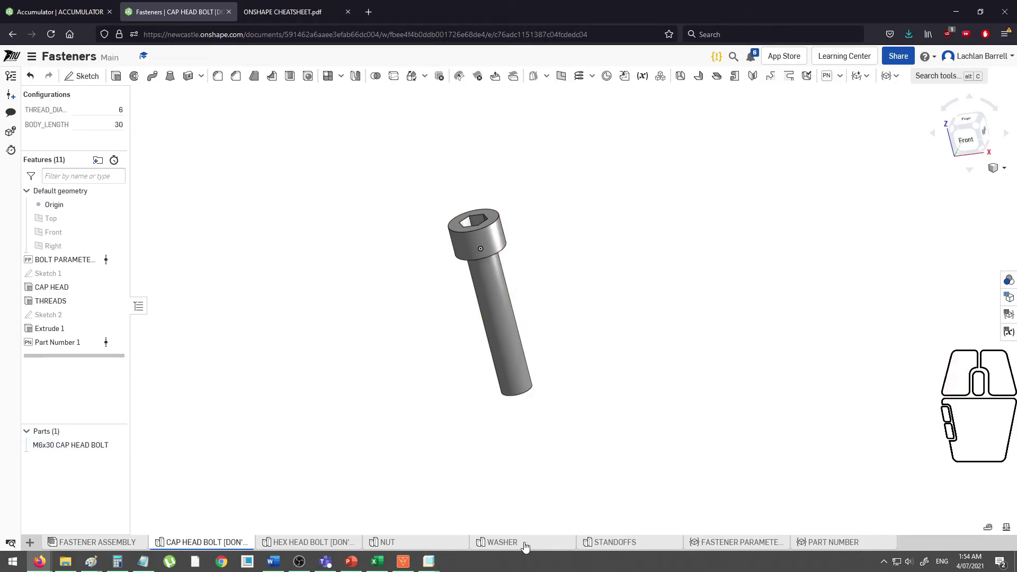
pyautogui.scroll(2, 414, 476)
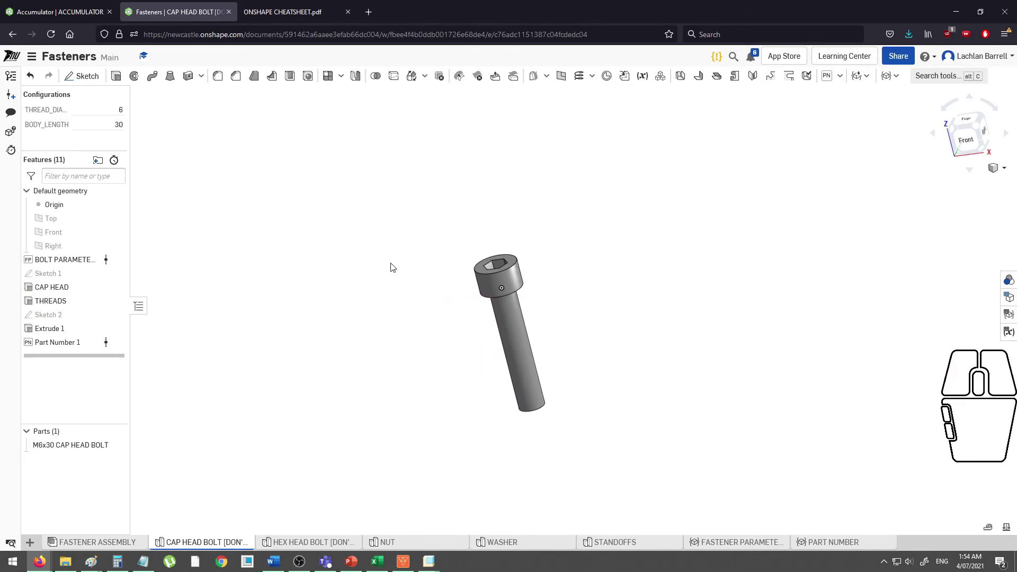
pyautogui.moveTo(393, 267); pyautogui.dragTo(402, 287, button='right')
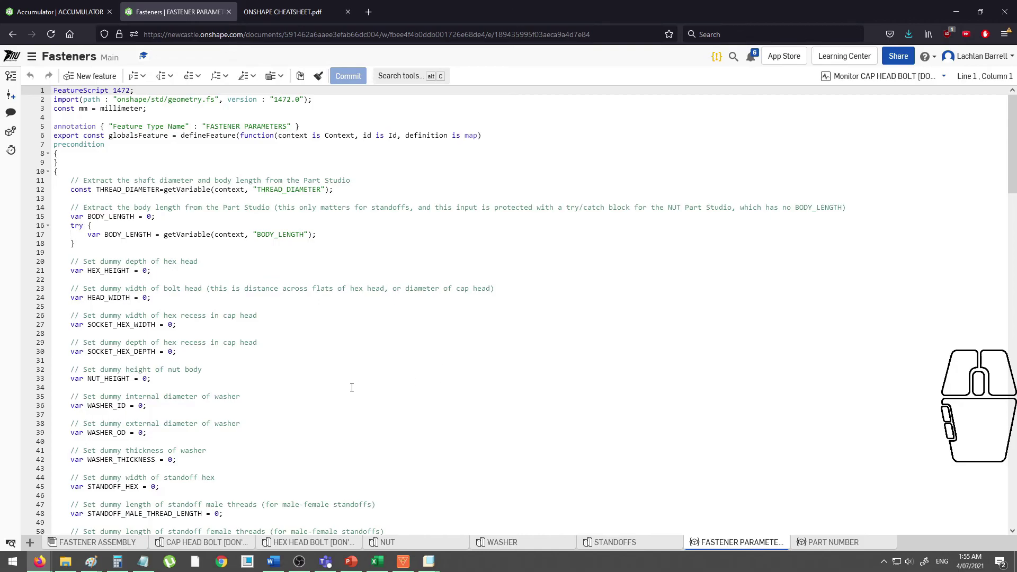
# - Return to the cap head bolt part studio and examine the hex socket in the bolt head up close and face-on
pyautogui.click(213, 541)
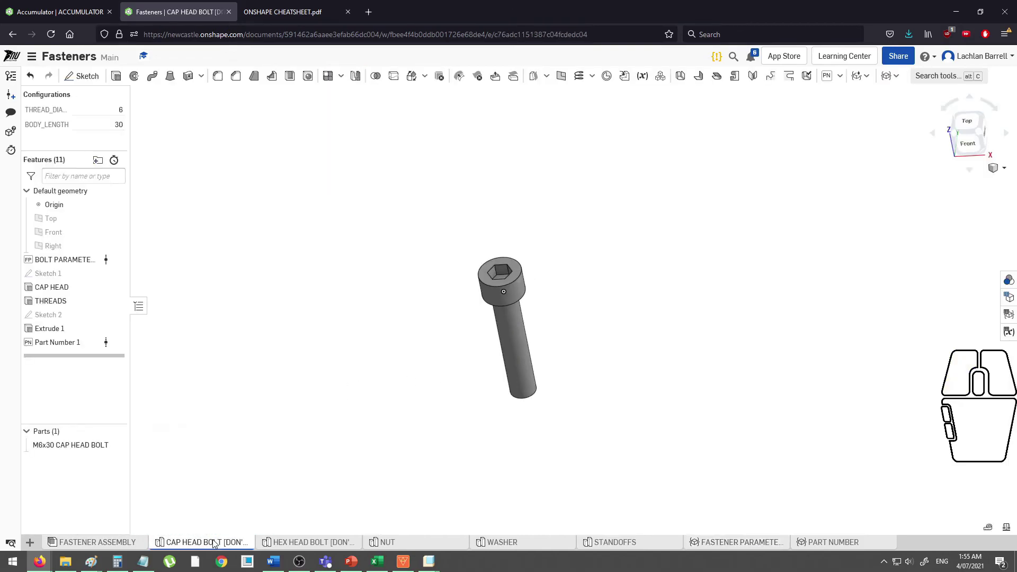
pyautogui.scroll(3, 546, 341)
pyautogui.moveTo(551, 336); pyautogui.dragTo(557, 324, button='right')
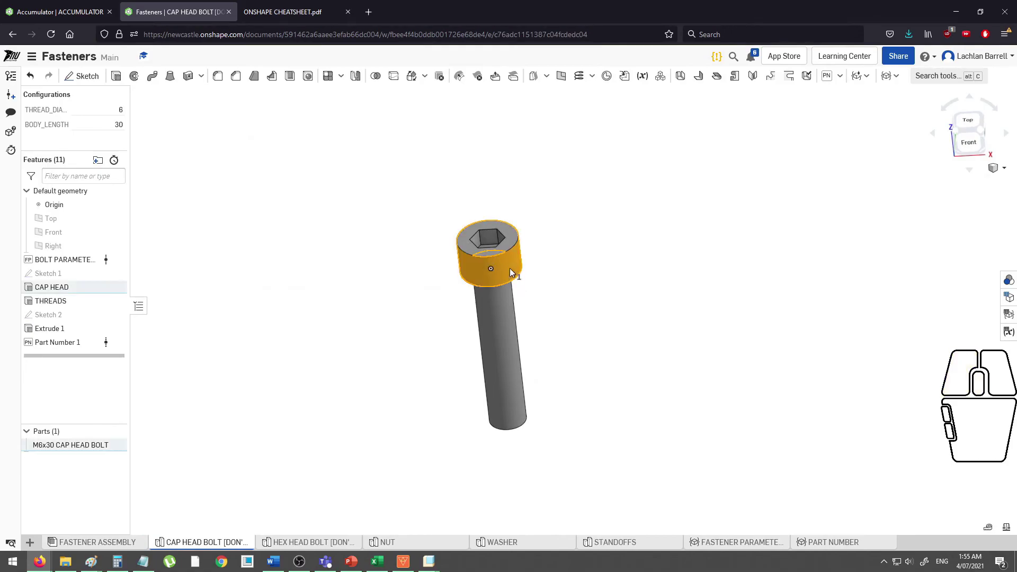
pyautogui.scroll(2, 482, 248)
pyautogui.scroll(1, 482, 246)
pyautogui.moveTo(483, 246); pyautogui.dragTo(488, 252, button='right')
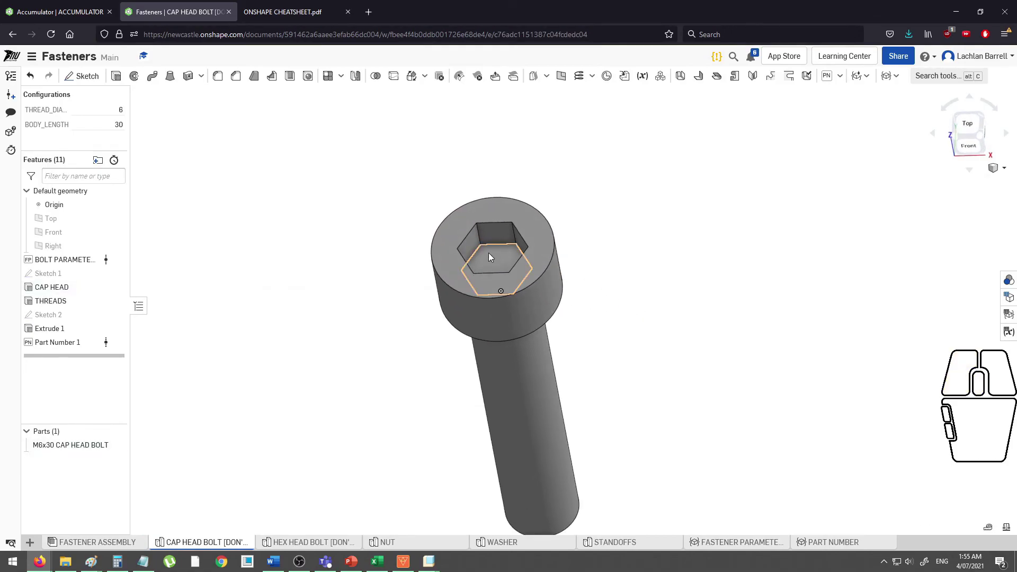
pyautogui.click(493, 235)
pyautogui.press('n')
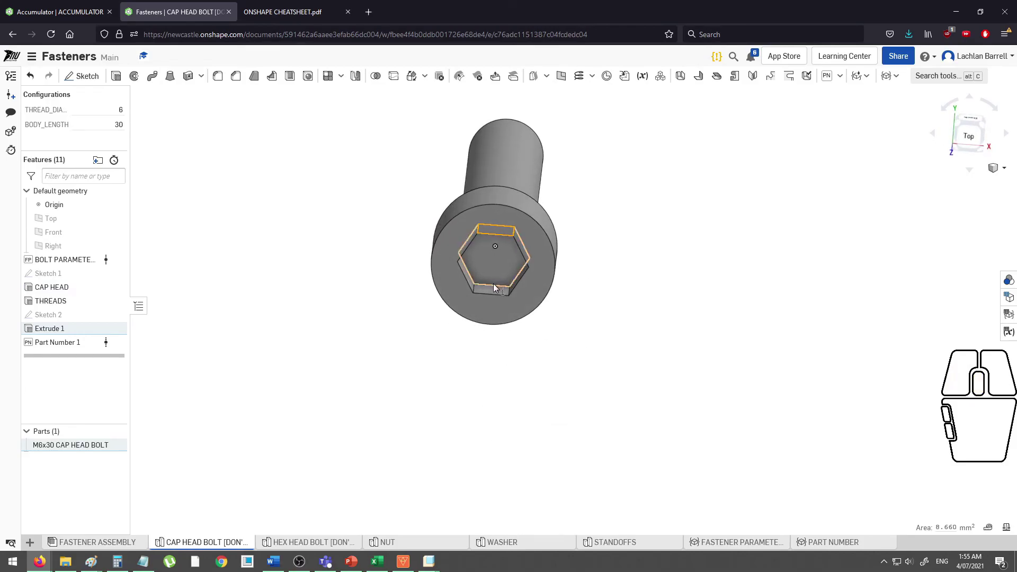
pyautogui.click(631, 317)
pyautogui.scroll(-3, 631, 316)
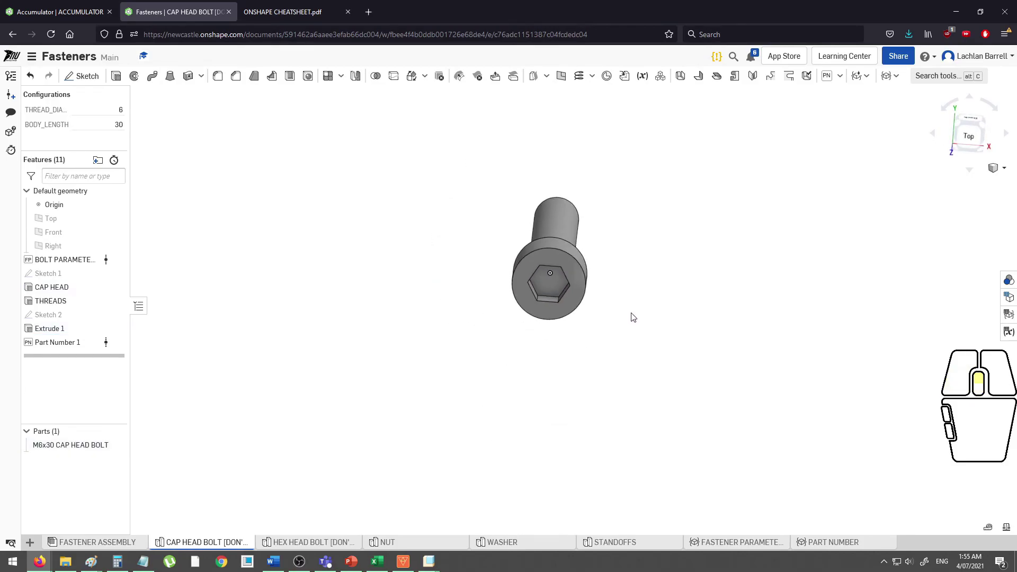
# - View the whole cap head bolt from an isometric angle and inspect its THREAD_DIAMETER configuration input
pyautogui.hotkey('shift', '7')
pyautogui.click(117, 110)
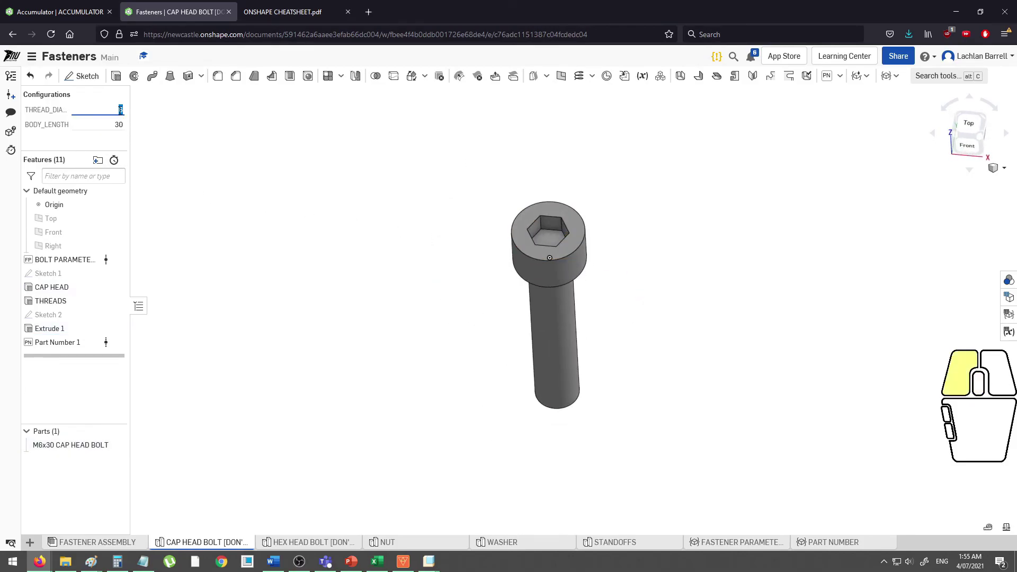
pyautogui.moveTo(484, 263); pyautogui.dragTo(475, 241, button='right')
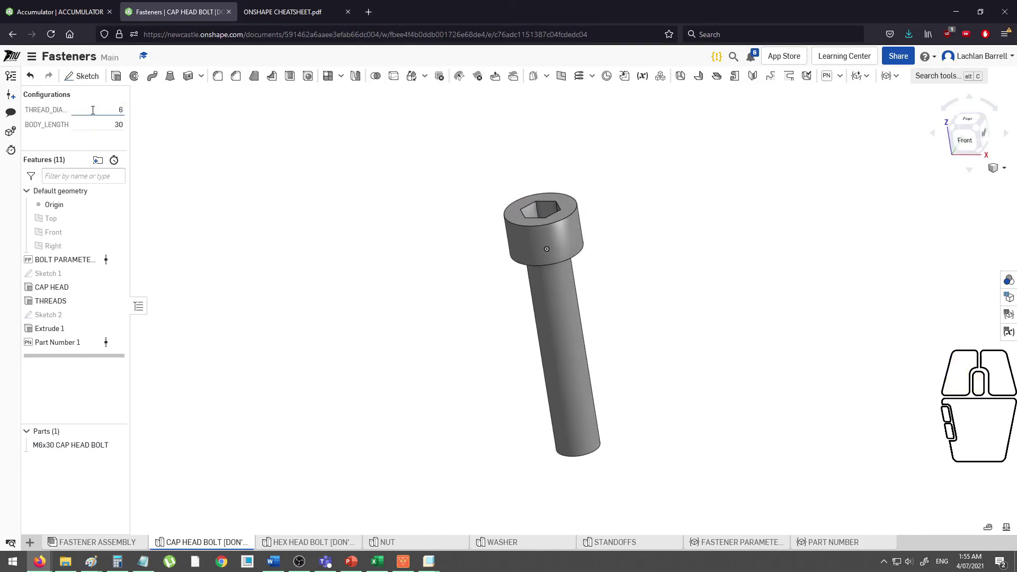
pyautogui.click(118, 109)
pyautogui.click(422, 219)
pyautogui.click(121, 113)
pyautogui.click(261, 173)
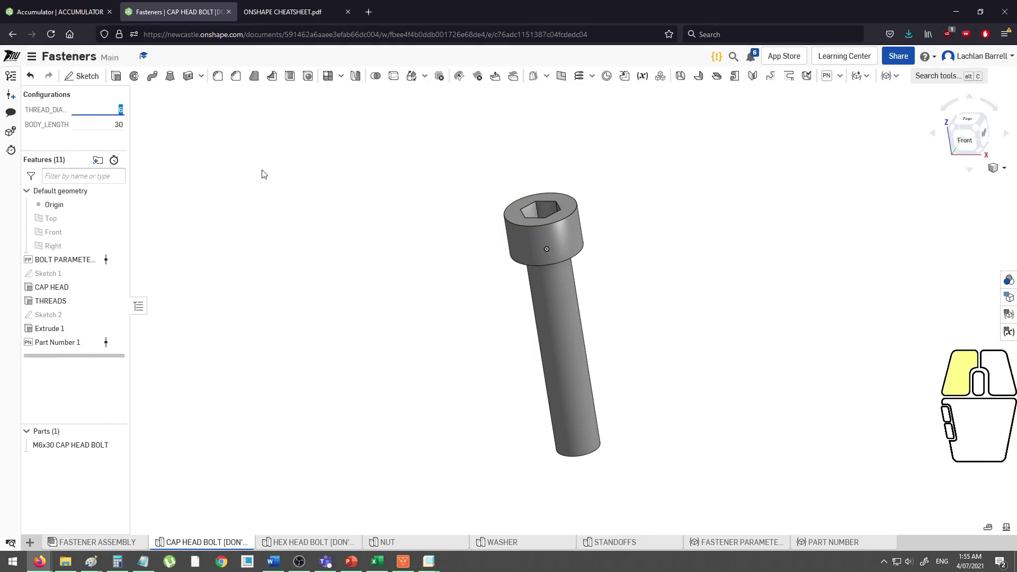
# - Open the FASTENER PARAMETERS feature script and examine how each THREAD_DIAMETER condition assigns head, socket, nut and washer dimensions, especially the block for diameter 4
pyautogui.click(730, 542)
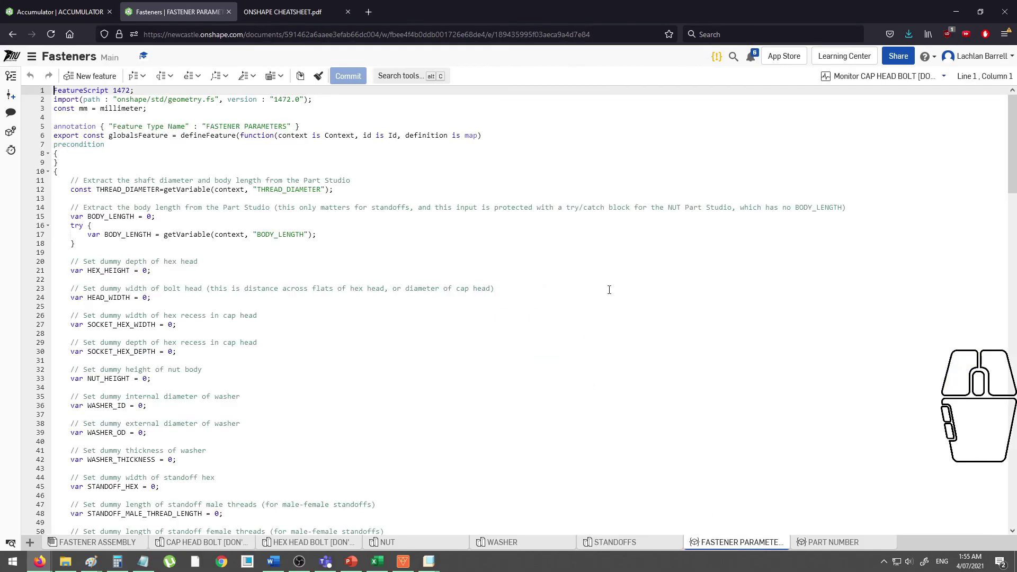
pyautogui.scroll(-7, 672, 281)
pyautogui.scroll(-18, 356, 188)
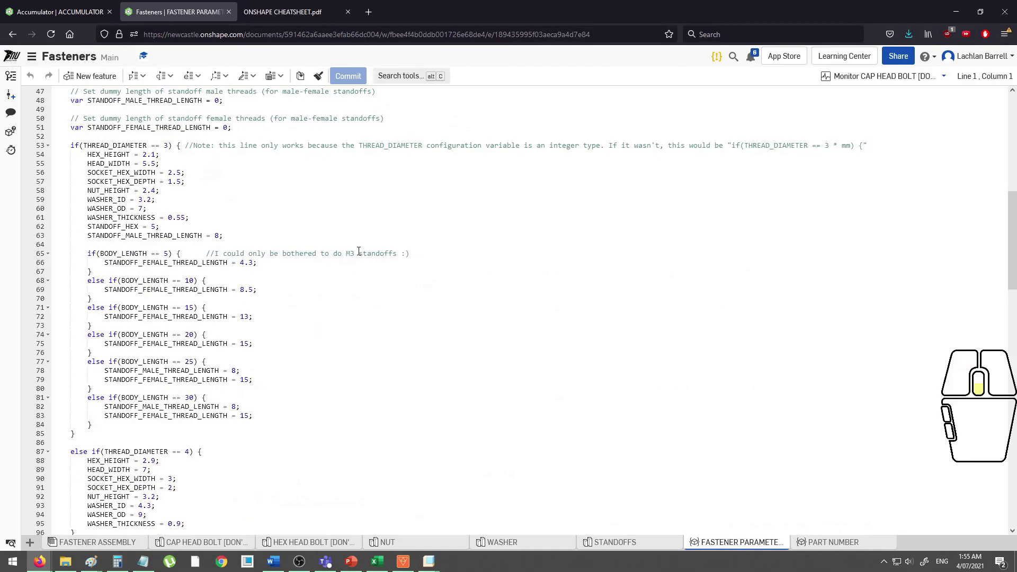
pyautogui.scroll(2, 339, 281)
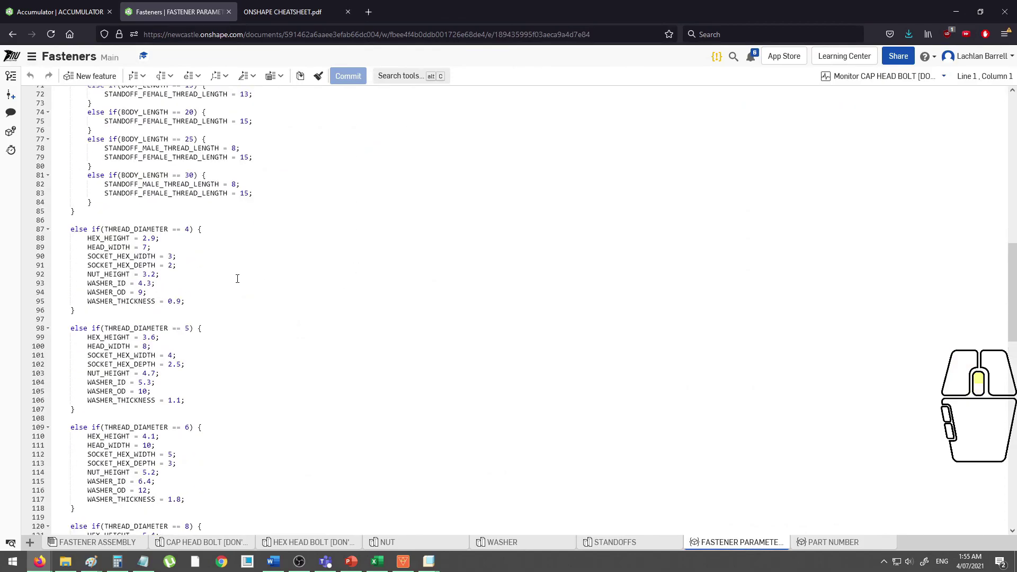
pyautogui.click(186, 261)
pyautogui.press('Down')
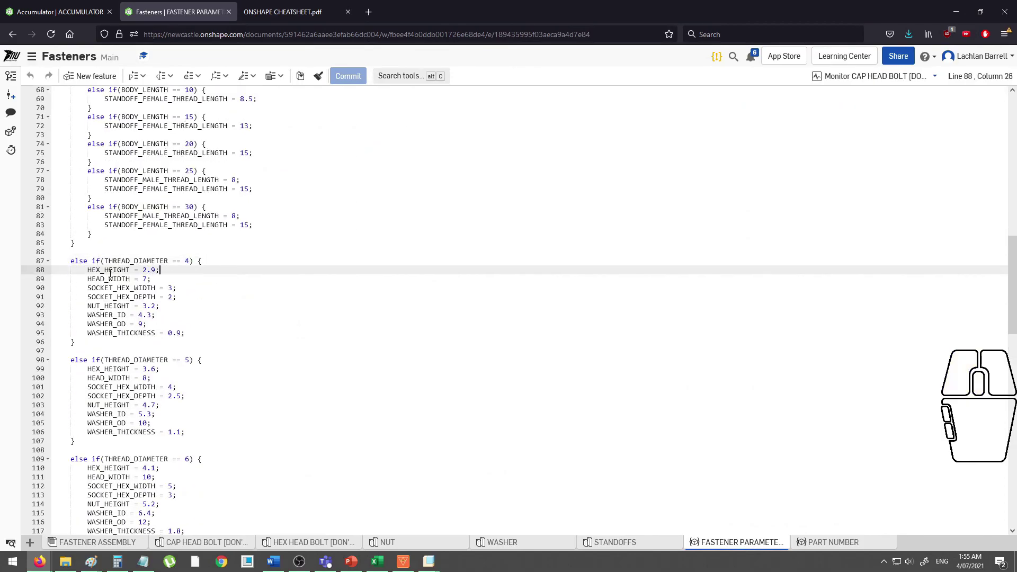
pyautogui.moveTo(88, 270); pyautogui.dragTo(231, 332)
pyautogui.click(225, 332)
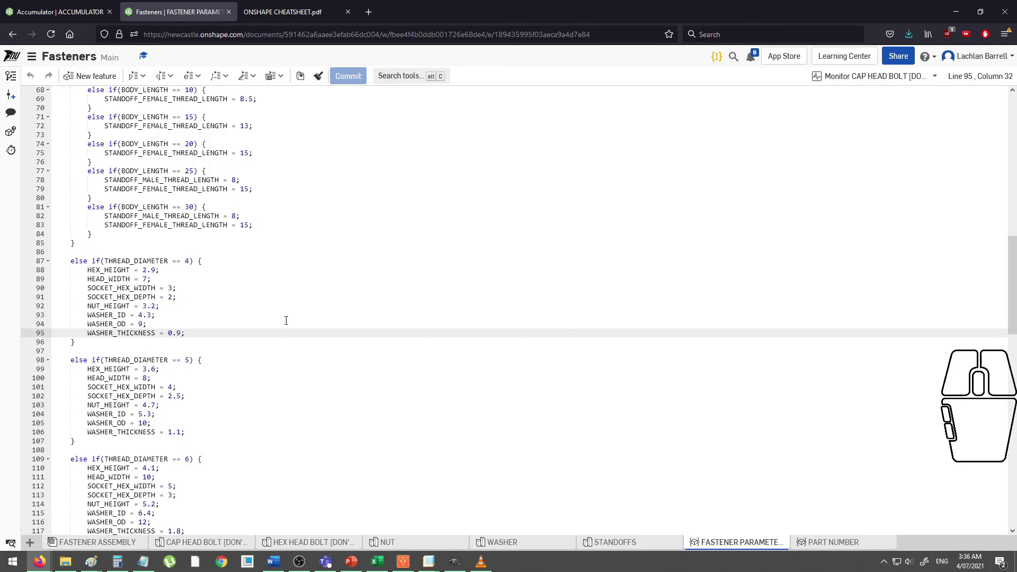
pyautogui.scroll(3, 290, 308)
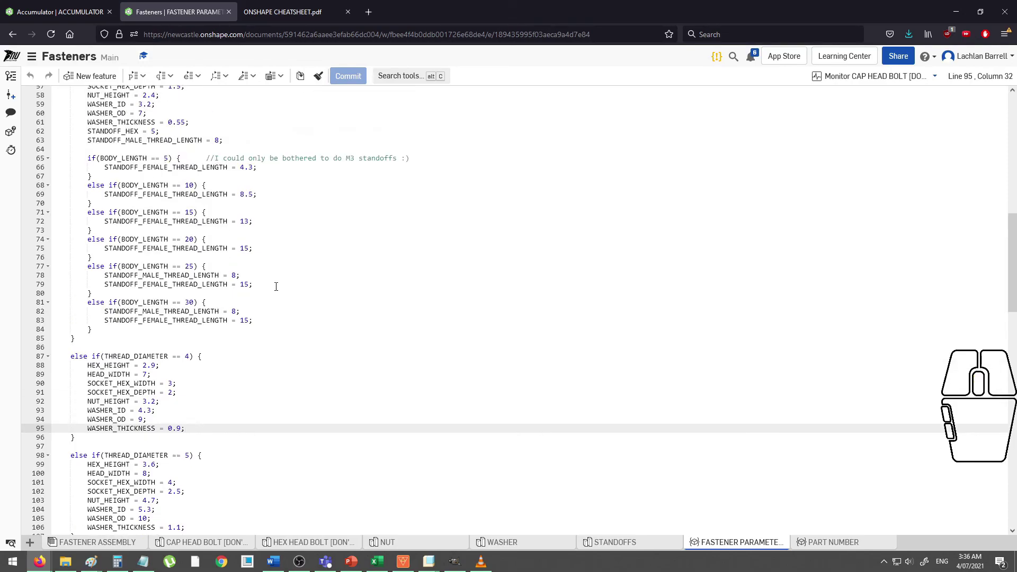
pyautogui.scroll(-5, 274, 285)
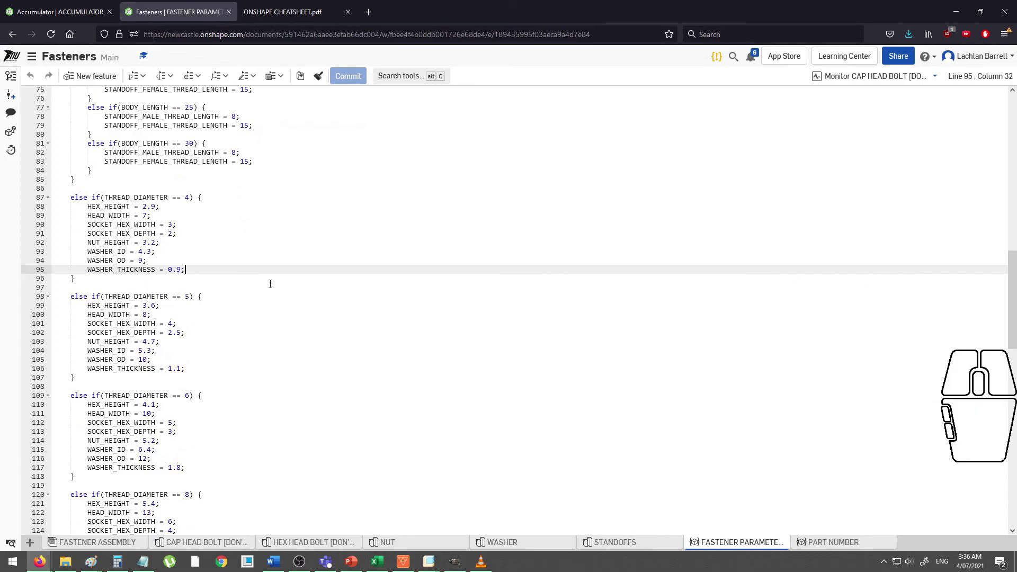